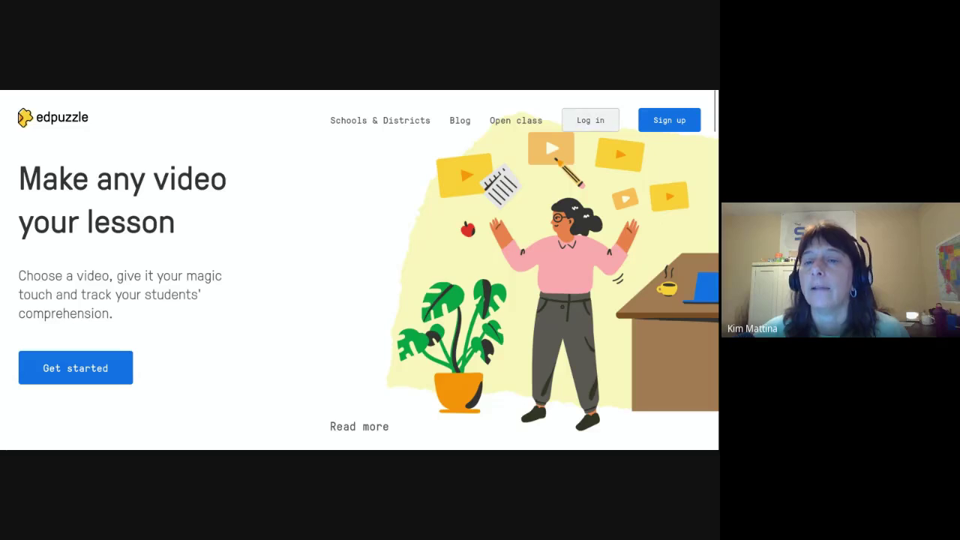
Log in to a teacher account using Google sign-in.
click(604, 125)
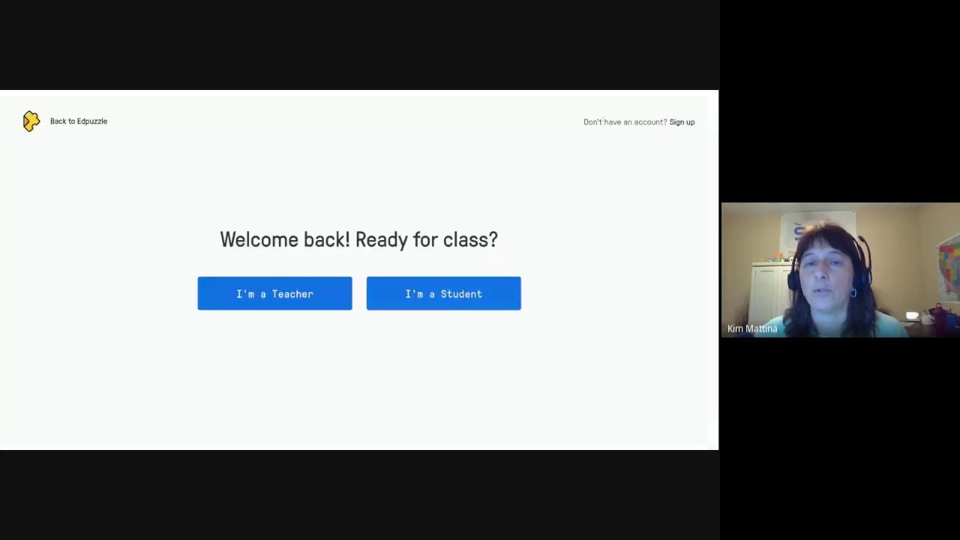
click(279, 297)
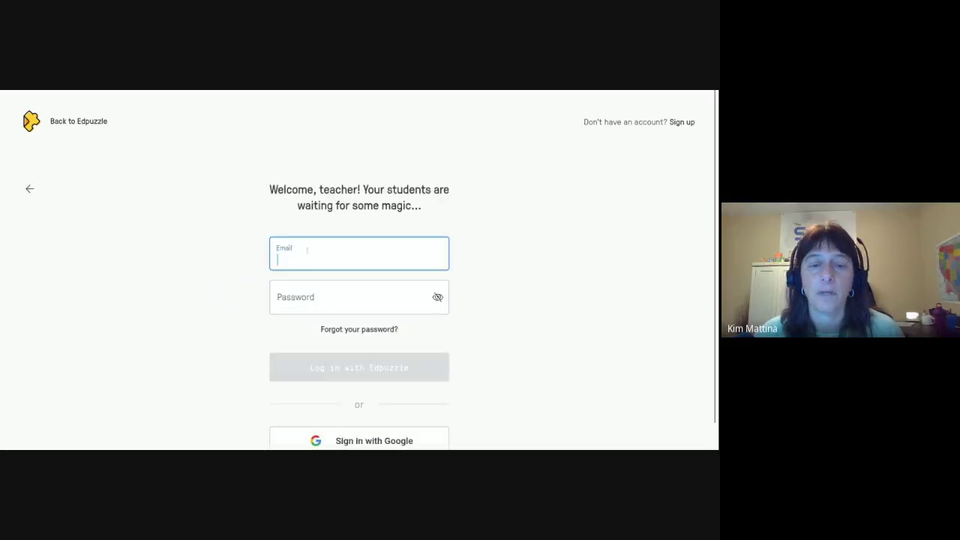
click(375, 411)
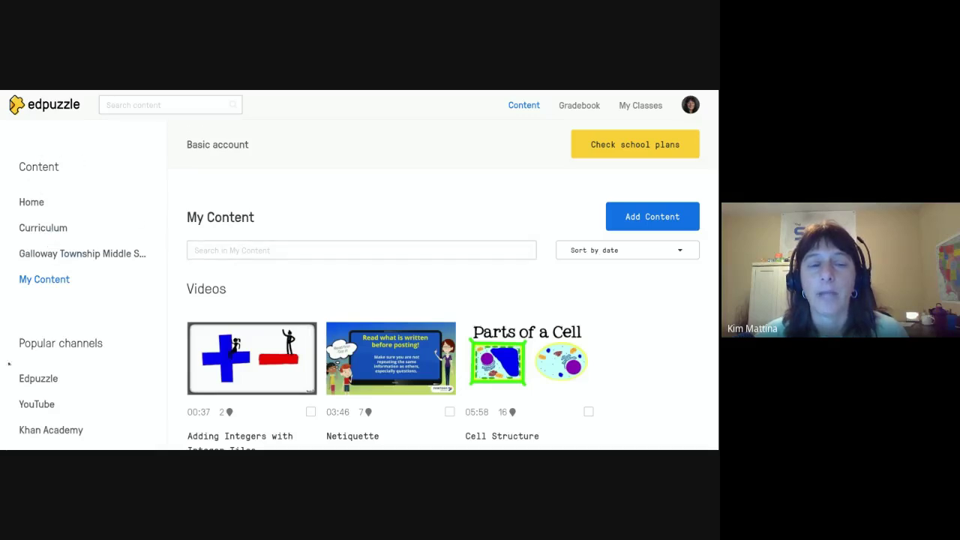
Look over the My Content videos and the popular channels list, and view the Gradebook.
scroll(31, 366, down, 5)
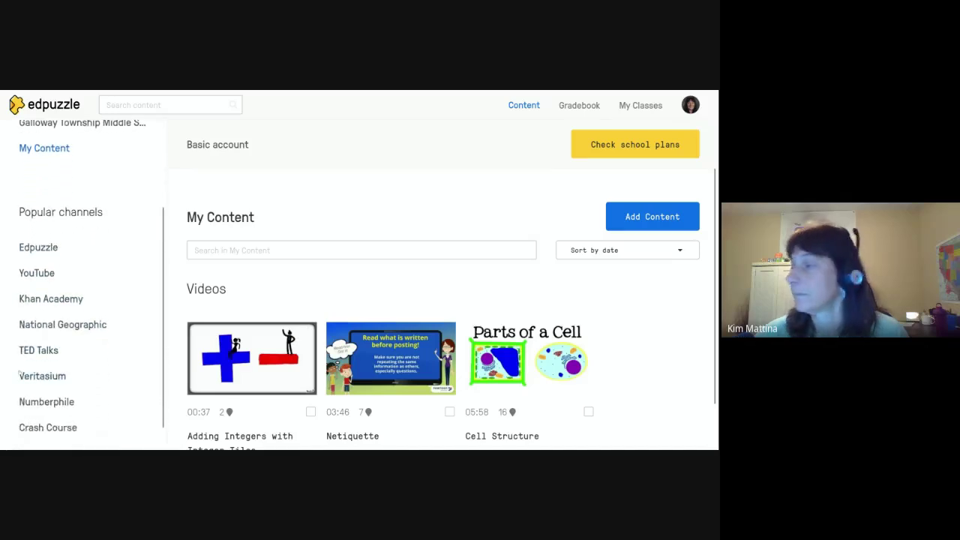
scroll(75, 300, up, 3)
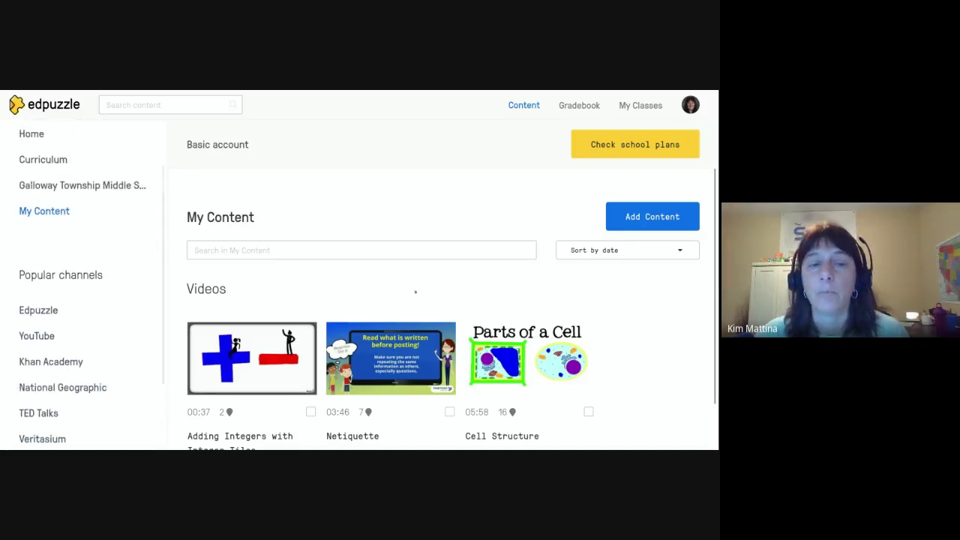
scroll(405, 300, down, 1)
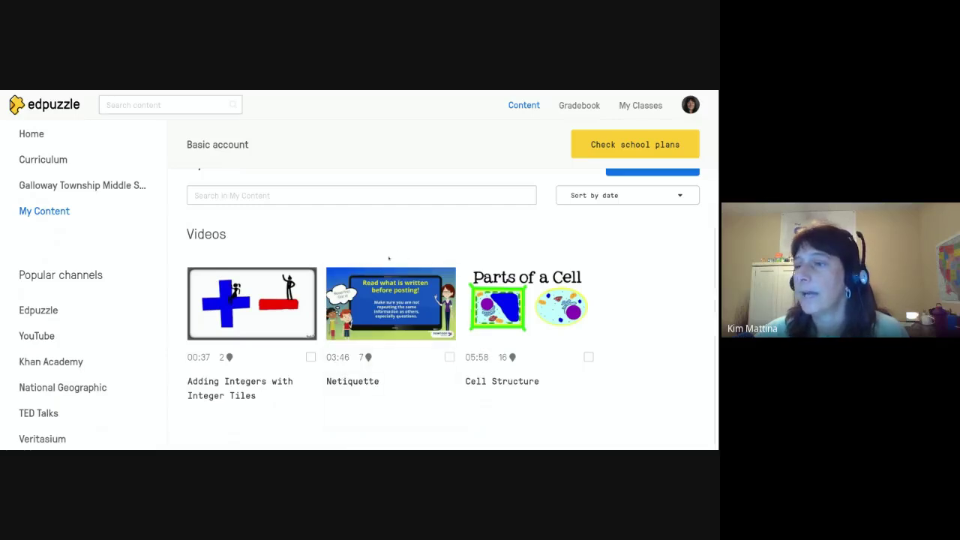
scroll(388, 236, up, 1)
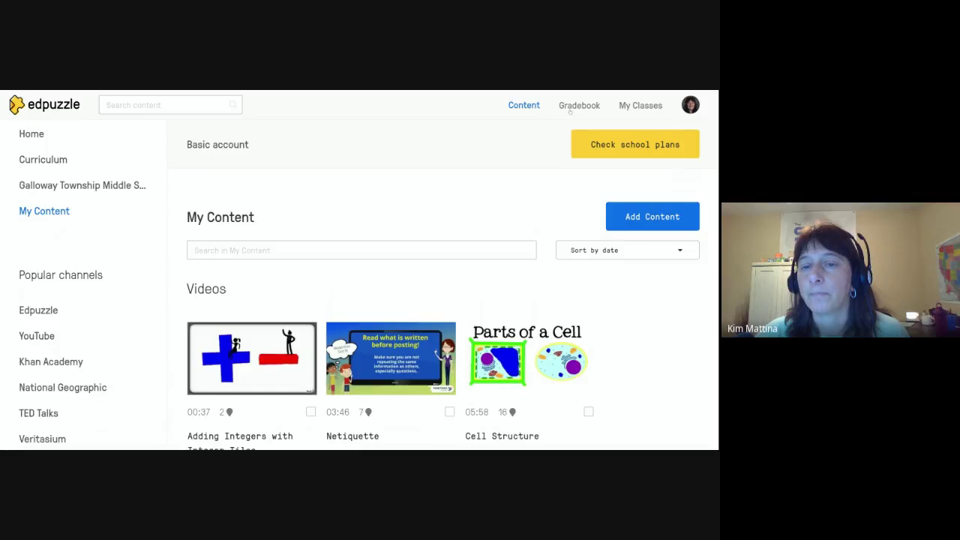
click(570, 110)
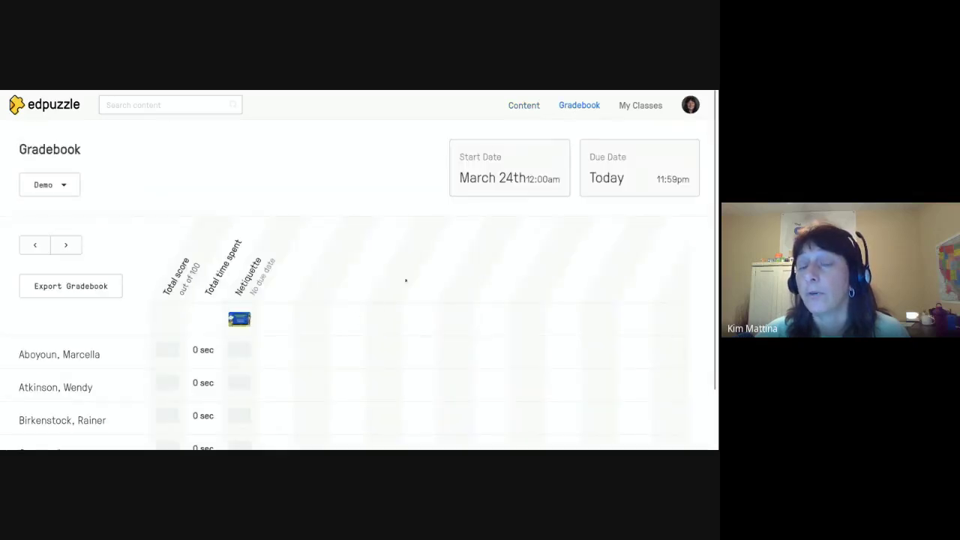
Import the GTPS PD Day class from Google Classroom as a new class.
click(652, 106)
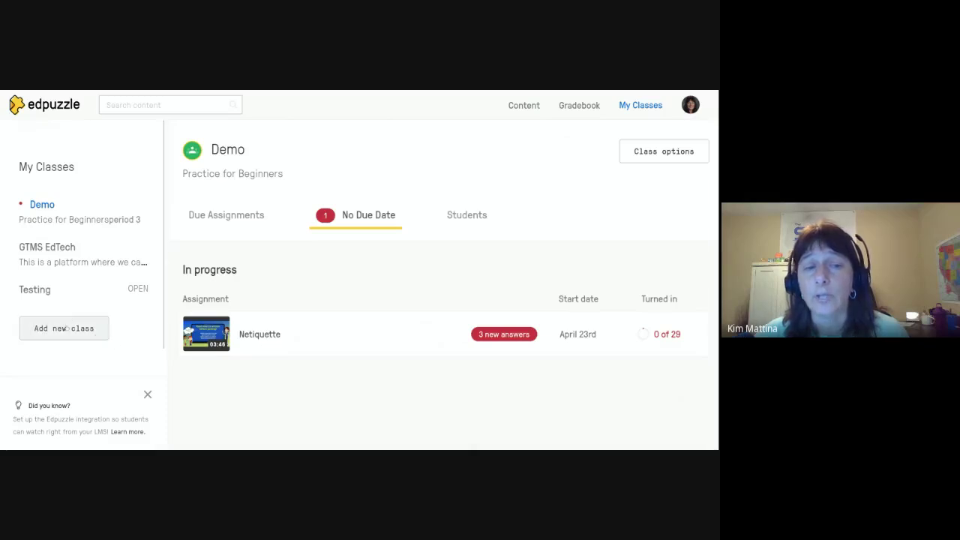
click(43, 333)
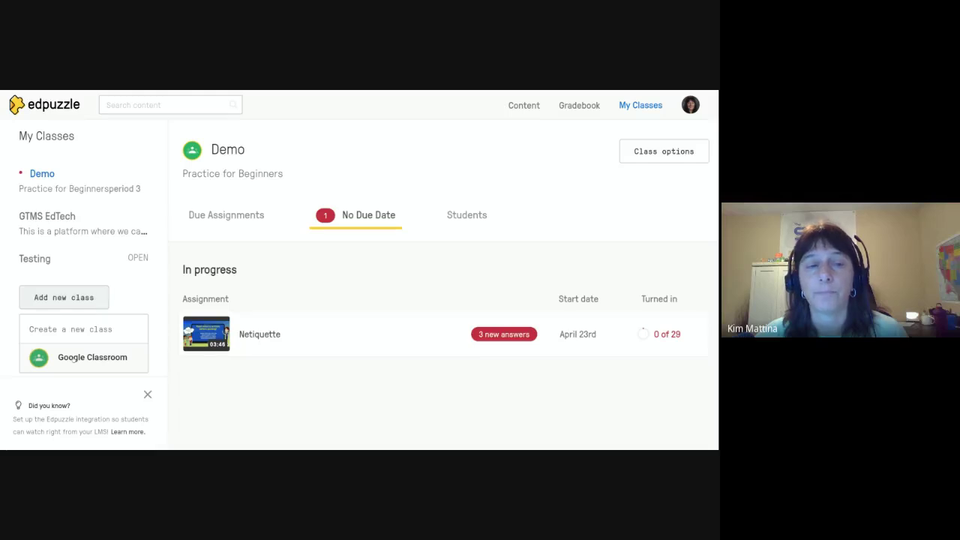
click(73, 359)
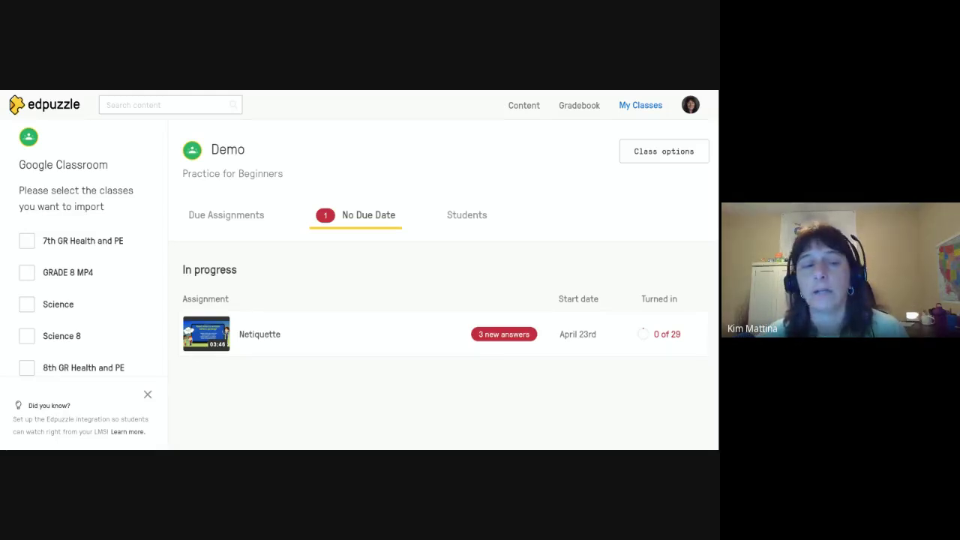
scroll(51, 297, down, 3)
scroll(60, 278, down, 2)
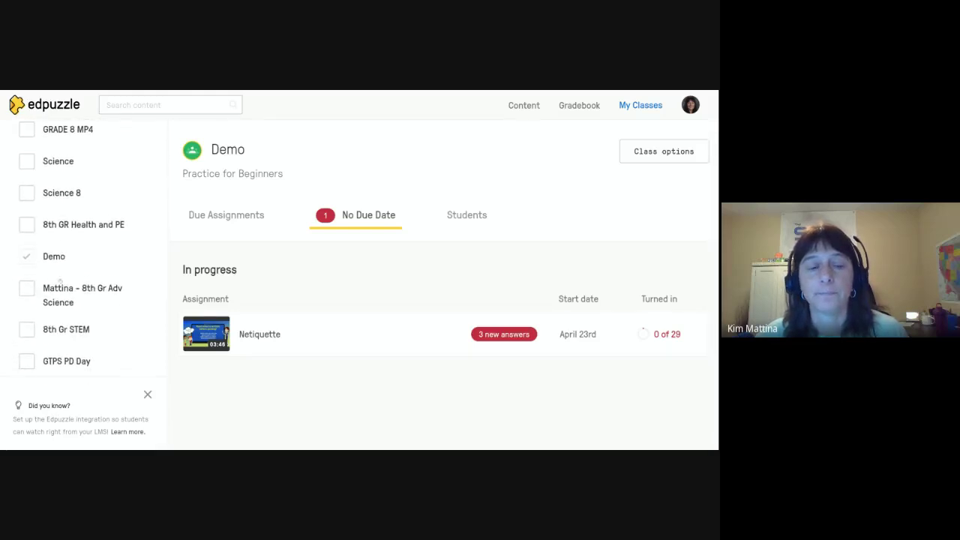
scroll(60, 279, down, 3)
click(26, 285)
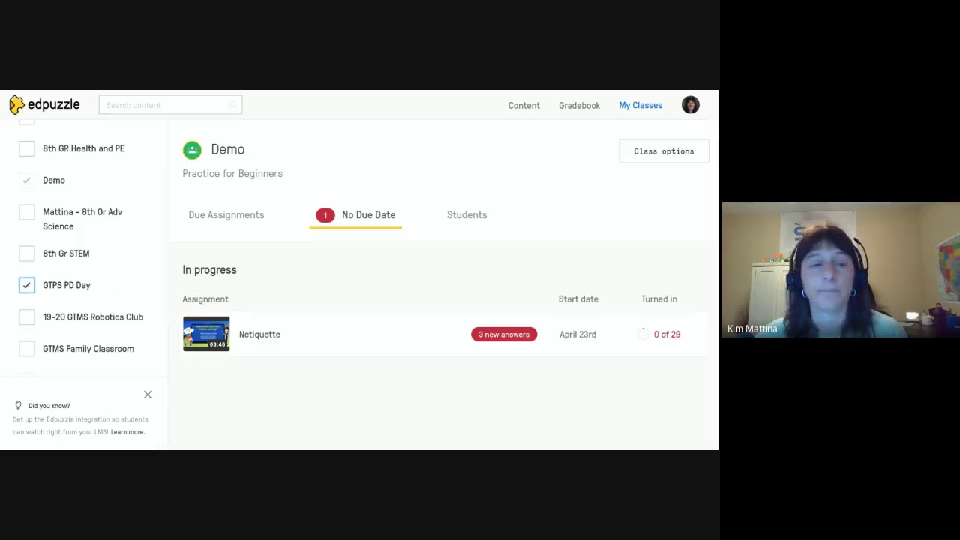
scroll(51, 281, down, 1)
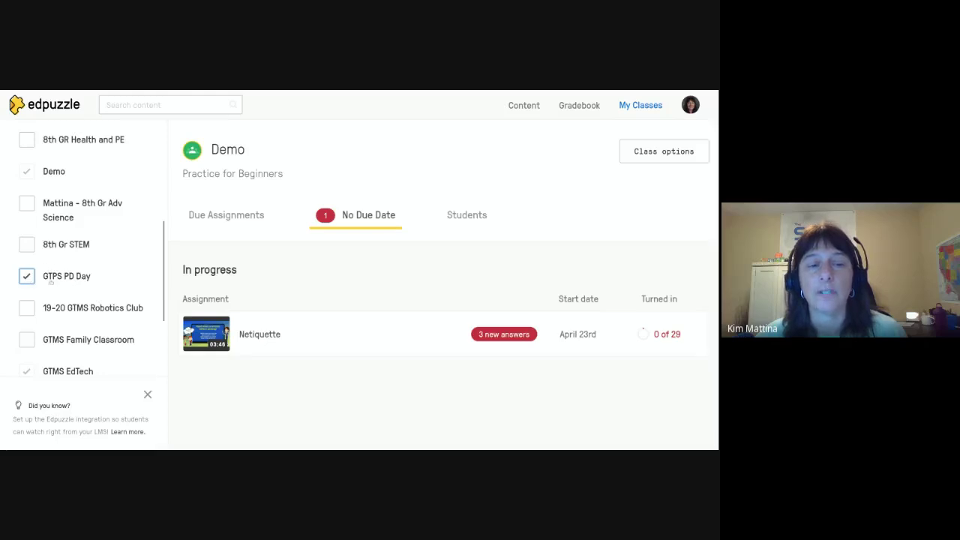
scroll(50, 284, down, 3)
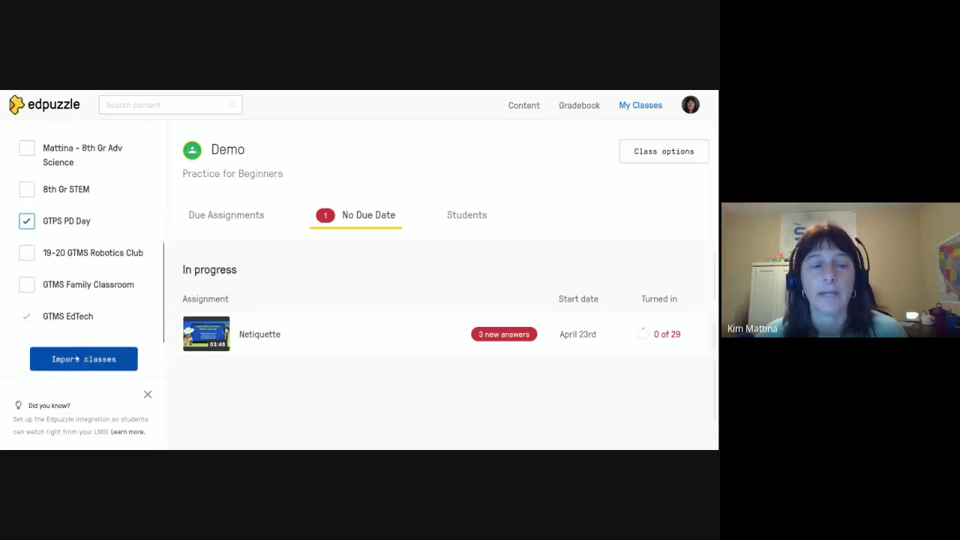
click(76, 360)
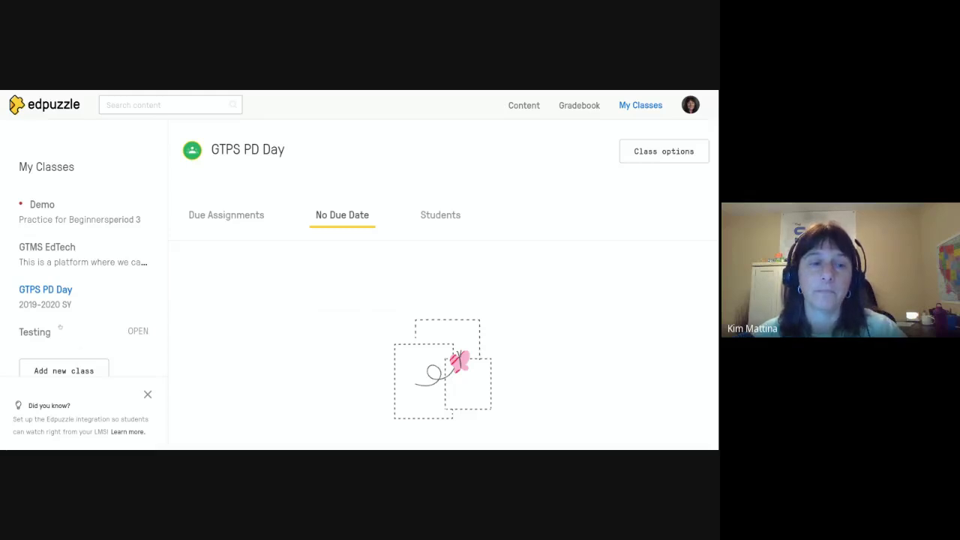
Review the student roster of the GTPS PD Day class.
scroll(90, 262, down, 2)
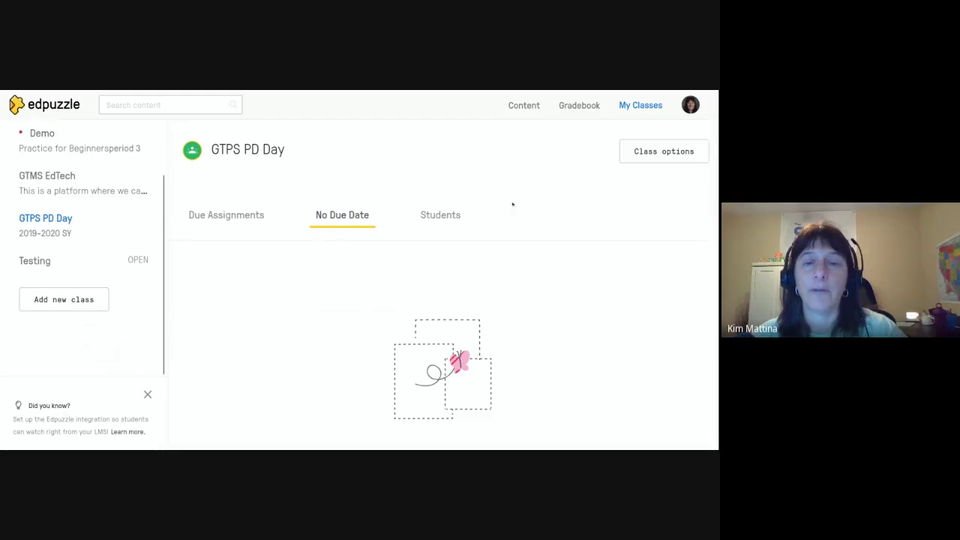
click(433, 219)
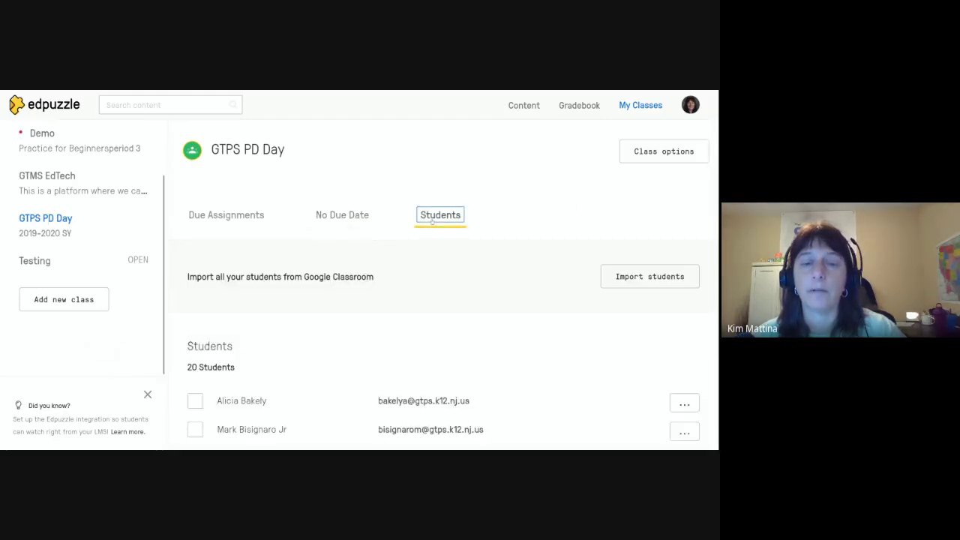
scroll(293, 311, down, 4)
scroll(293, 310, down, 4)
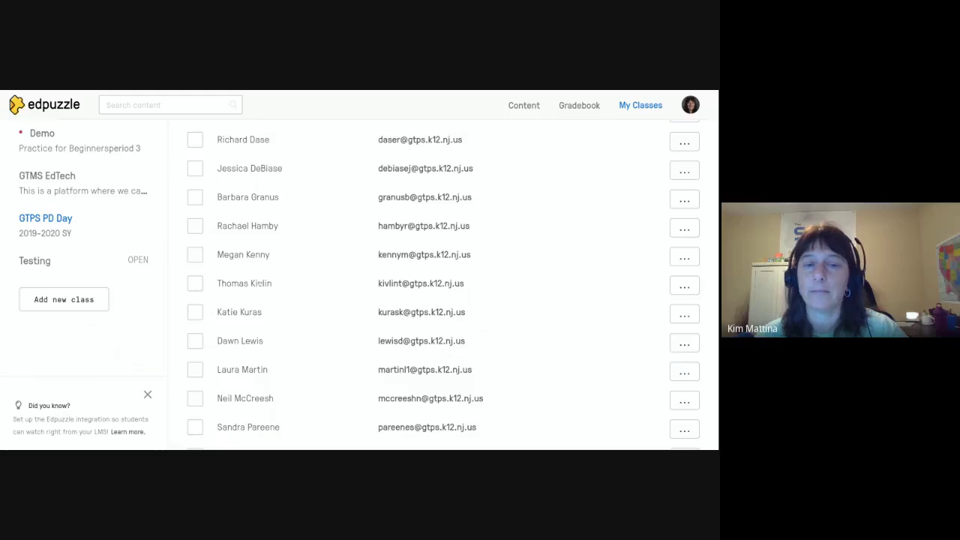
scroll(443, 285, up, 5)
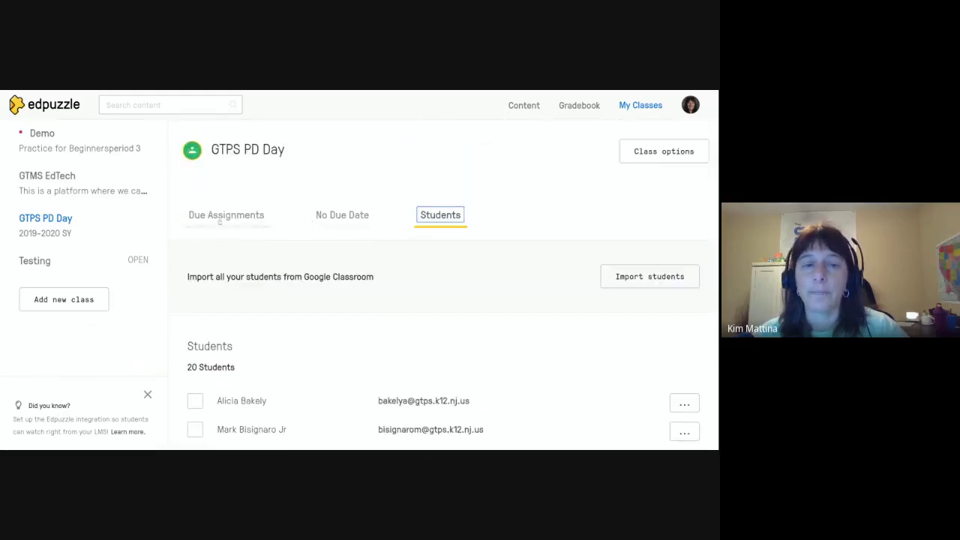
Search the Edpuzzle channel in the content library for "spain".
click(517, 106)
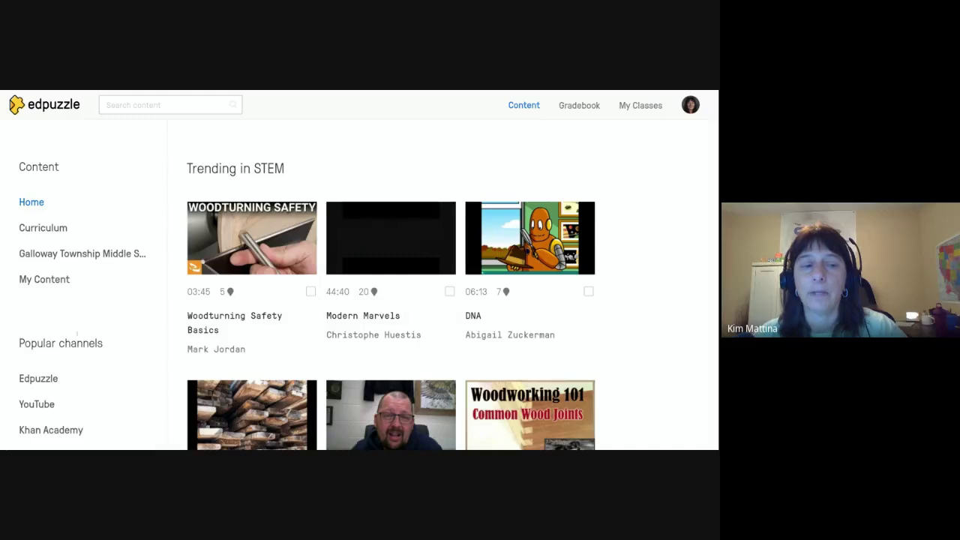
scroll(77, 332, down, 3)
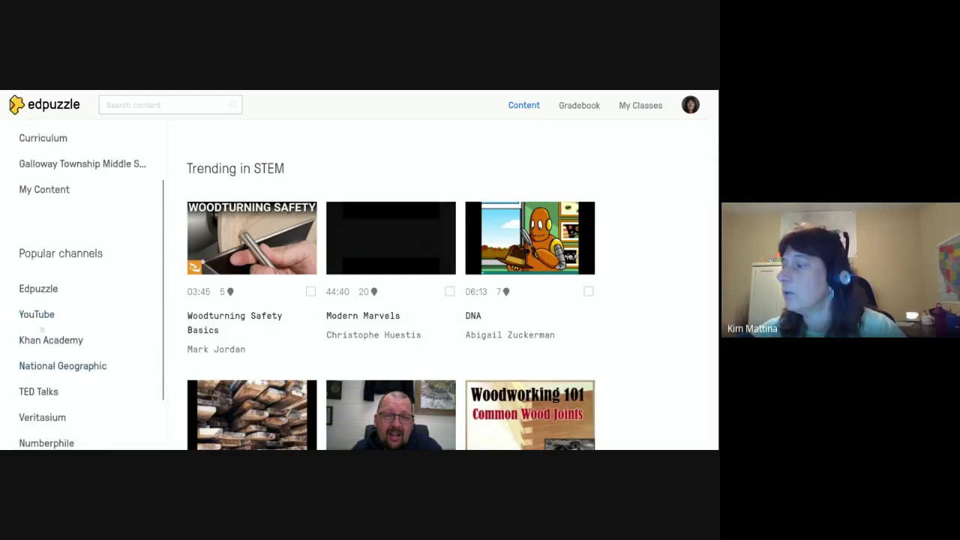
click(34, 291)
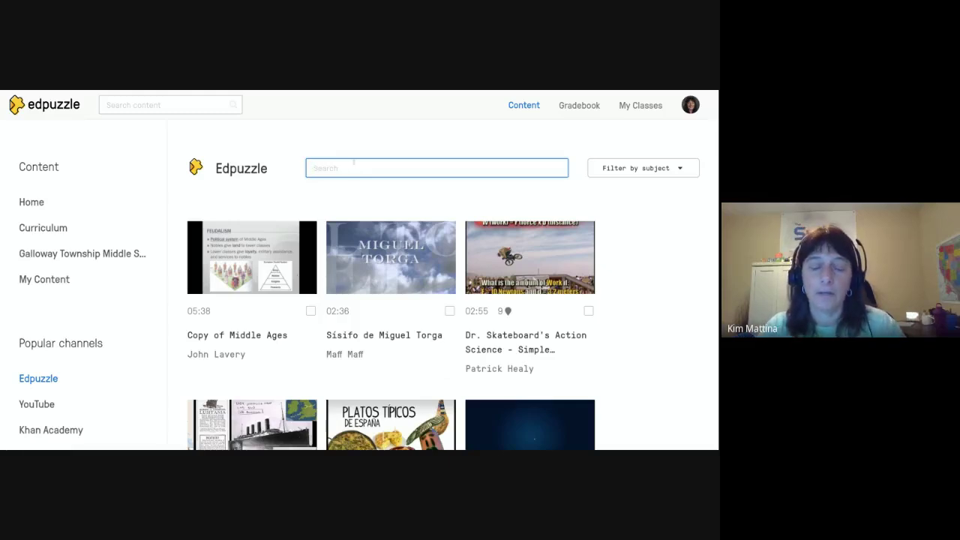
text(spain)
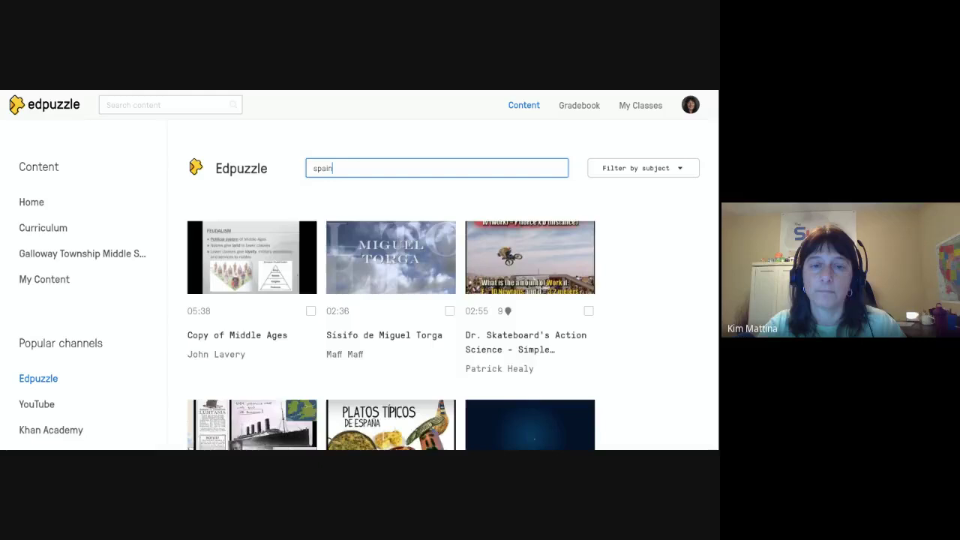
key(Return)
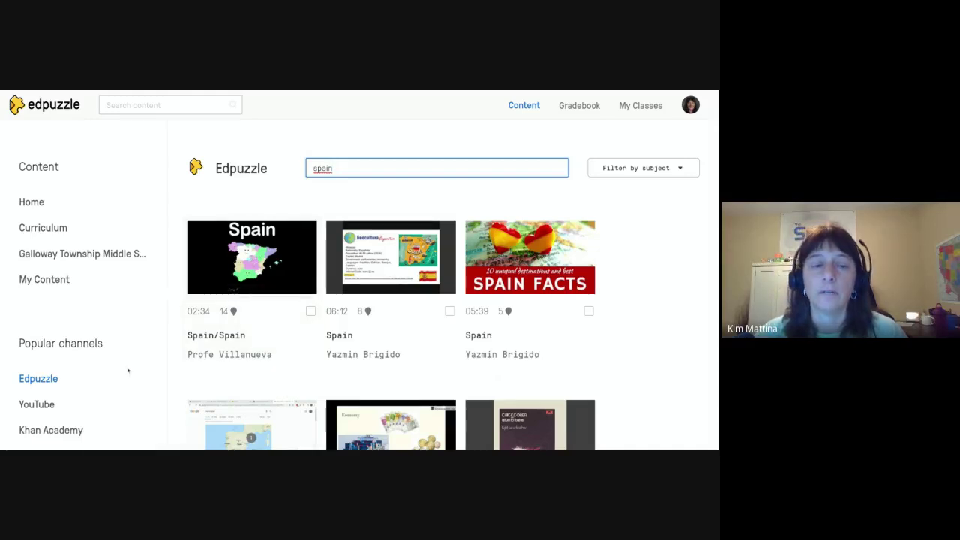
Compare the "spain" search across the YouTube and Khan Academy channels, and return to the Edpuzzle channel.
scroll(85, 384, down, 2)
click(36, 337)
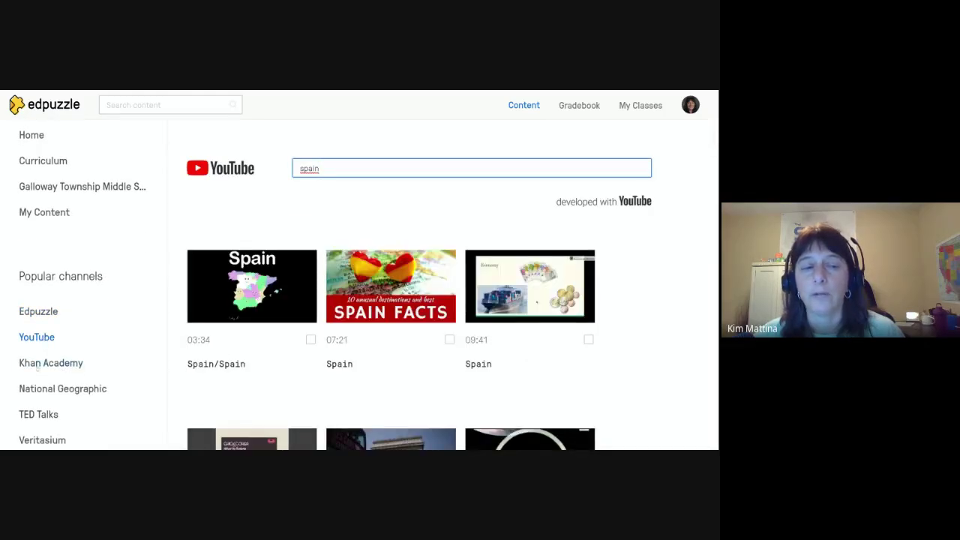
click(42, 363)
scroll(42, 364, down, 3)
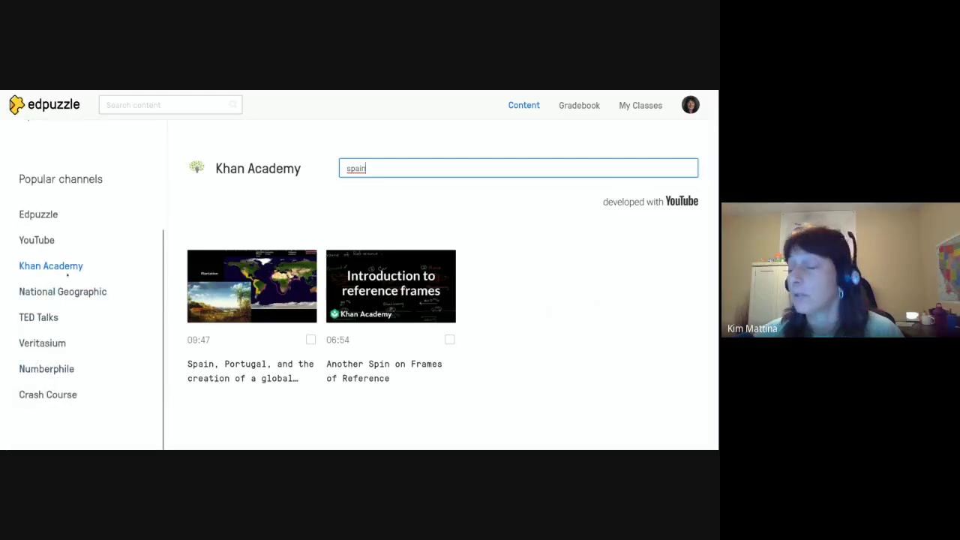
scroll(68, 276, up, 2)
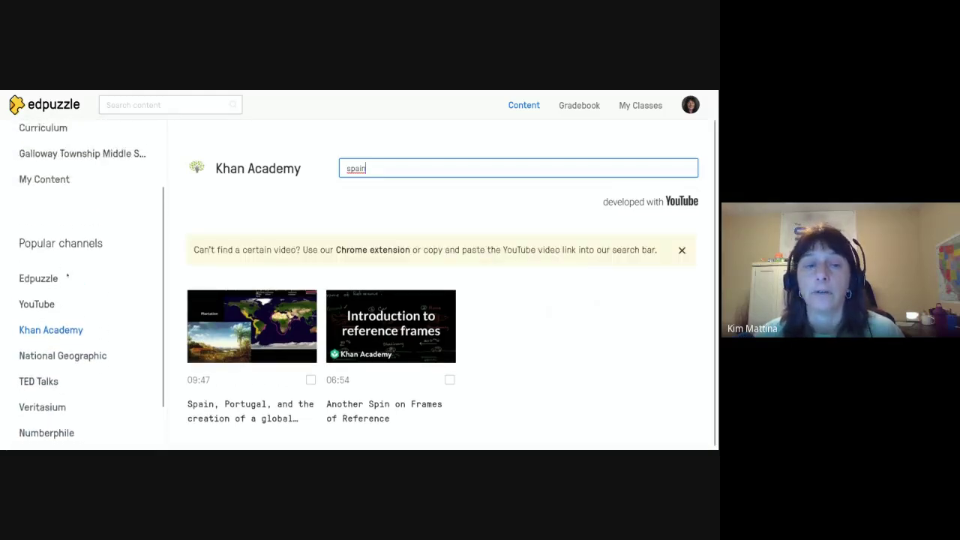
click(52, 285)
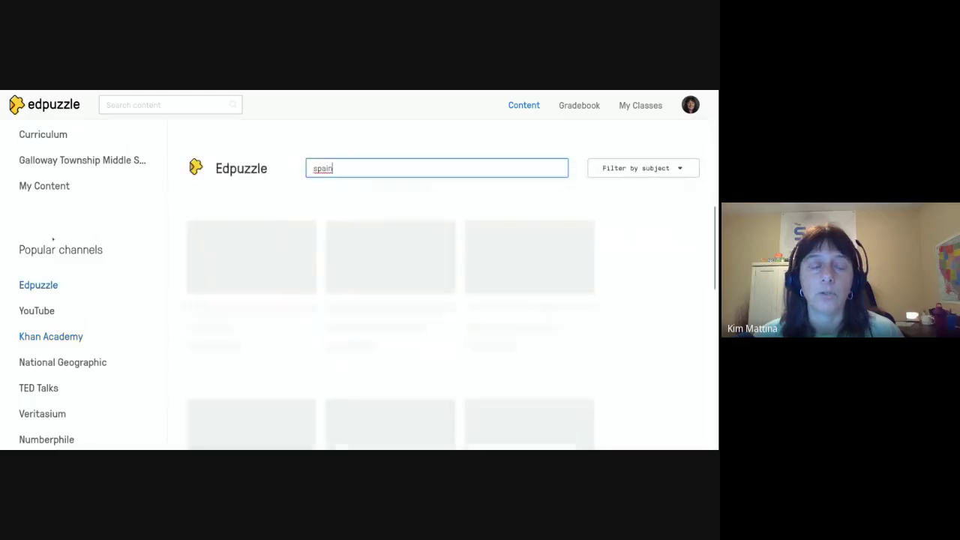
scroll(54, 238, up, 1)
scroll(53, 239, up, 1)
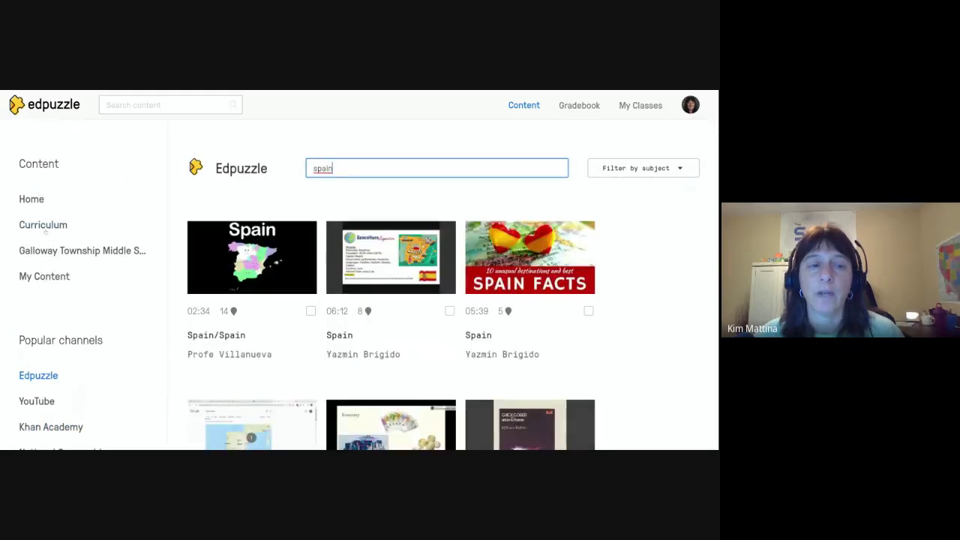
Browse the My Content, Home and Curriculum sections of the content library.
click(34, 277)
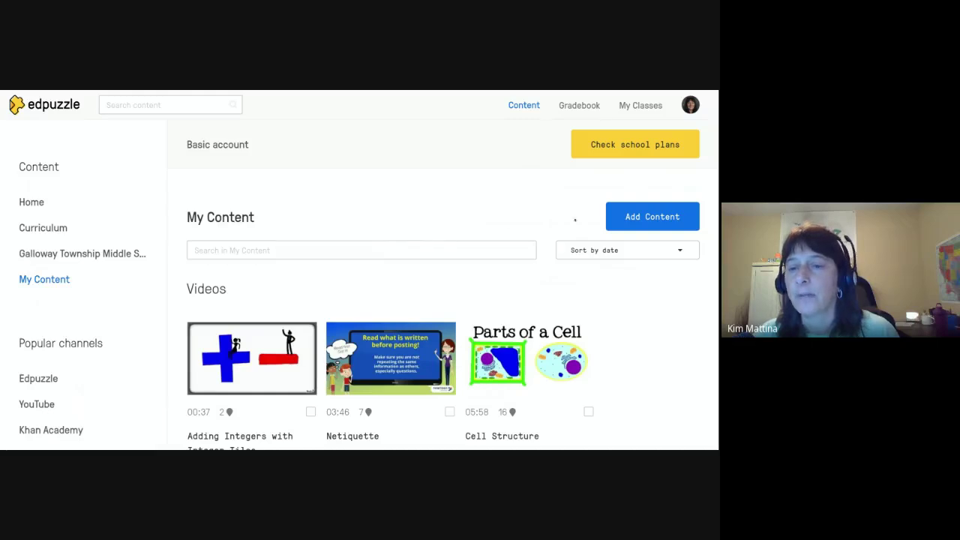
click(642, 216)
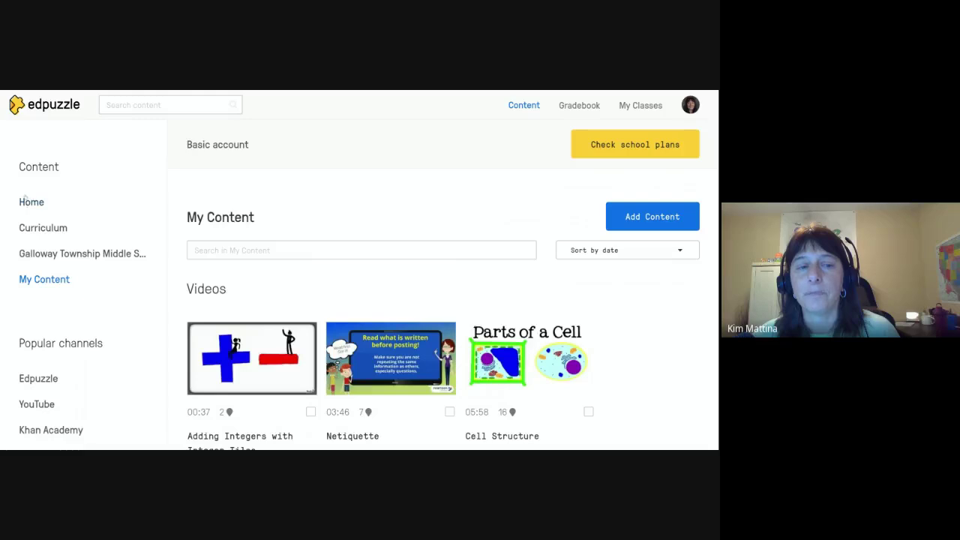
click(28, 199)
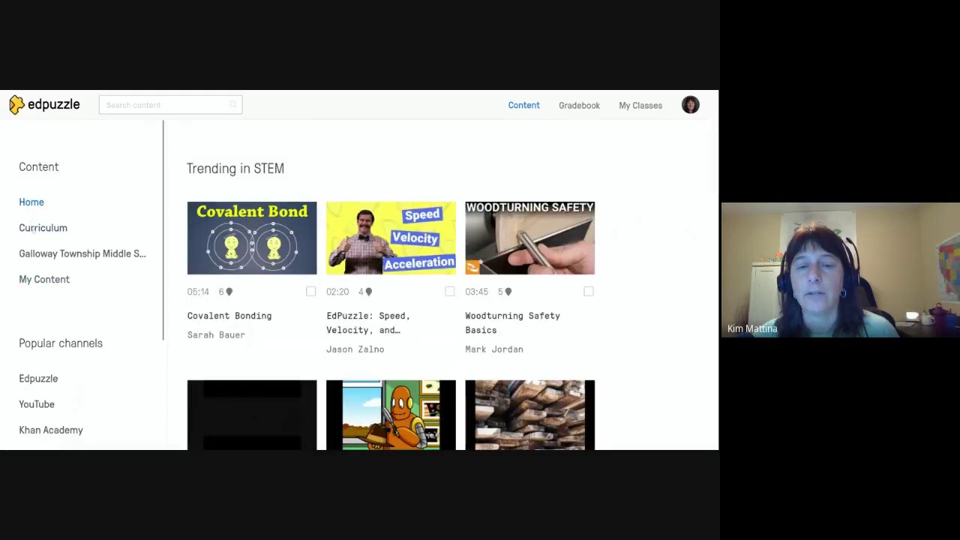
click(37, 229)
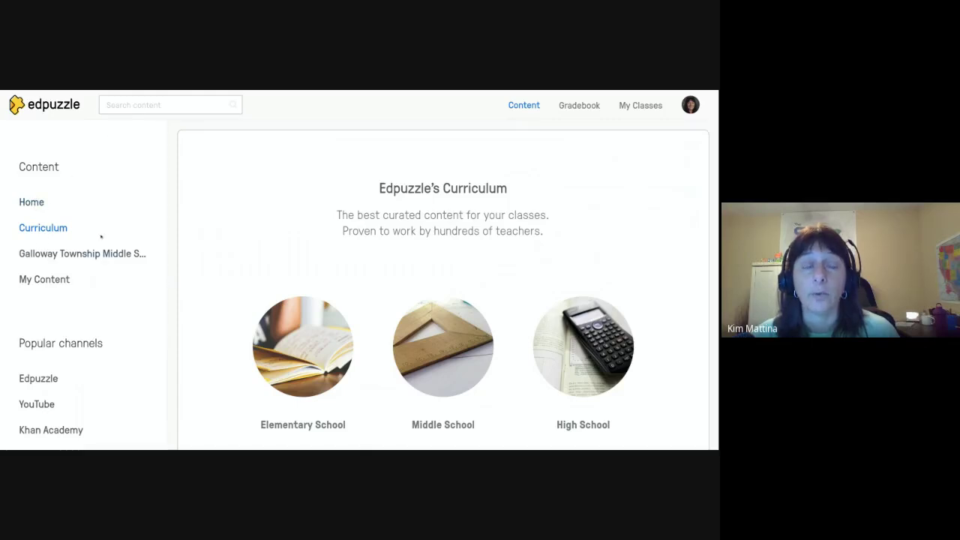
Search the content library for "stem".
click(137, 104)
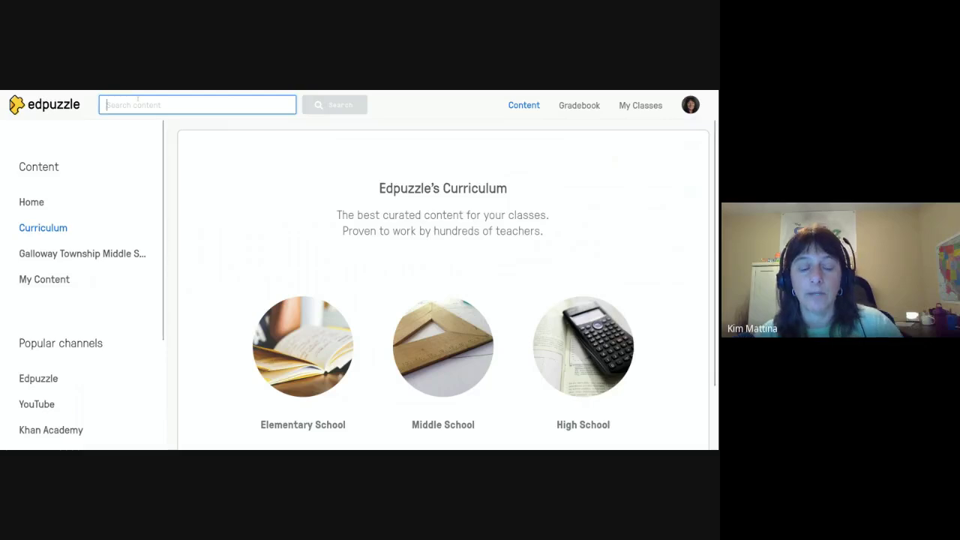
text(s)
key(BackSpace)
text(stemp)
key(Return)
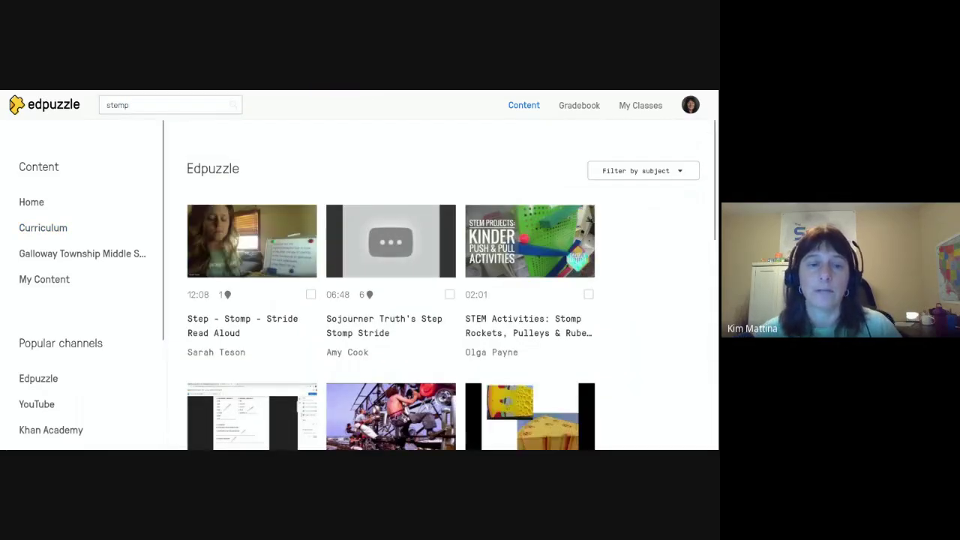
click(150, 105)
key(BackSpace)
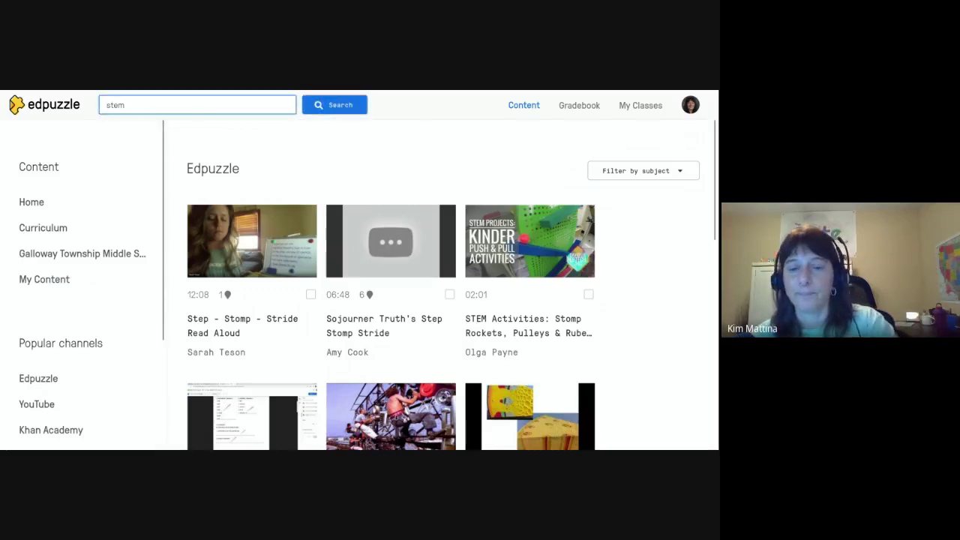
key(Return)
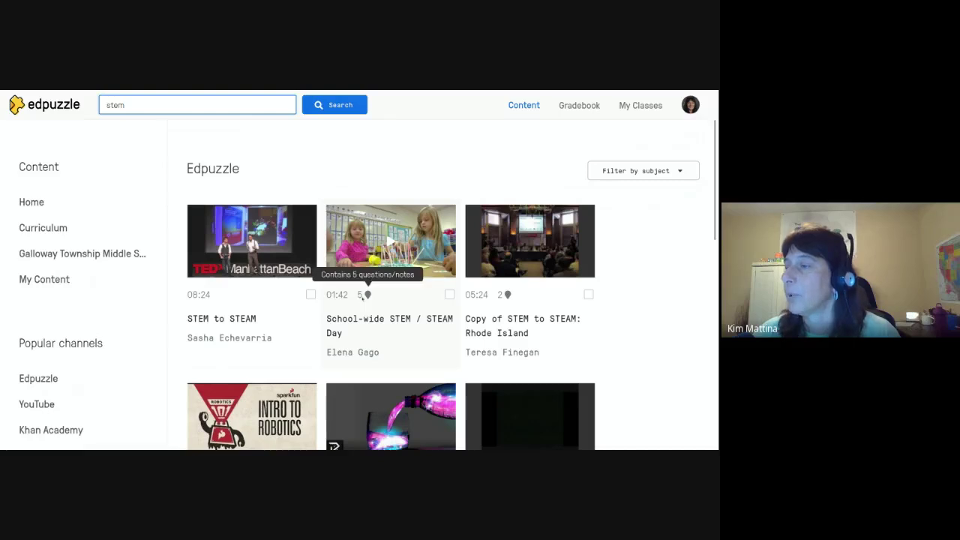
Find the "stem" video on Intro to Robotics in the search results and open it for editing.
scroll(363, 296, down, 3)
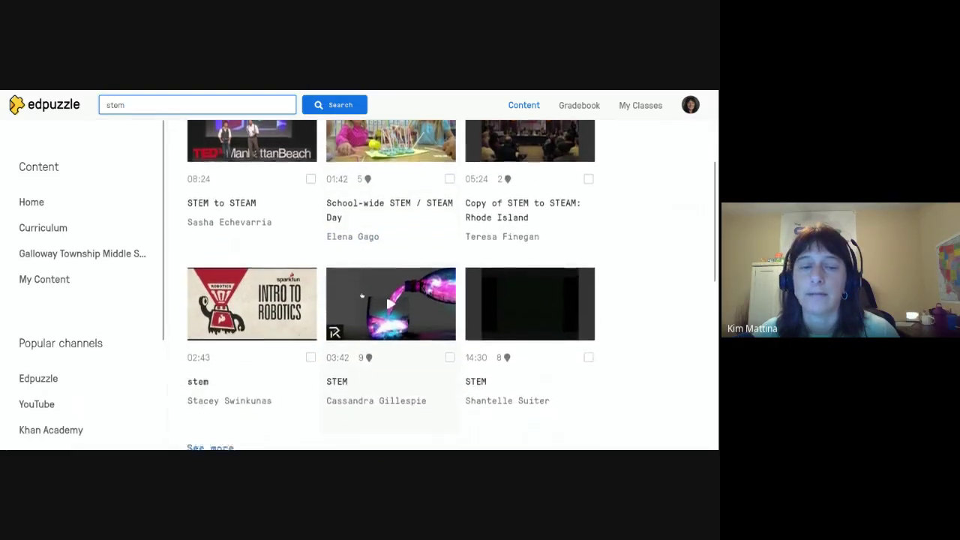
scroll(362, 297, down, 1)
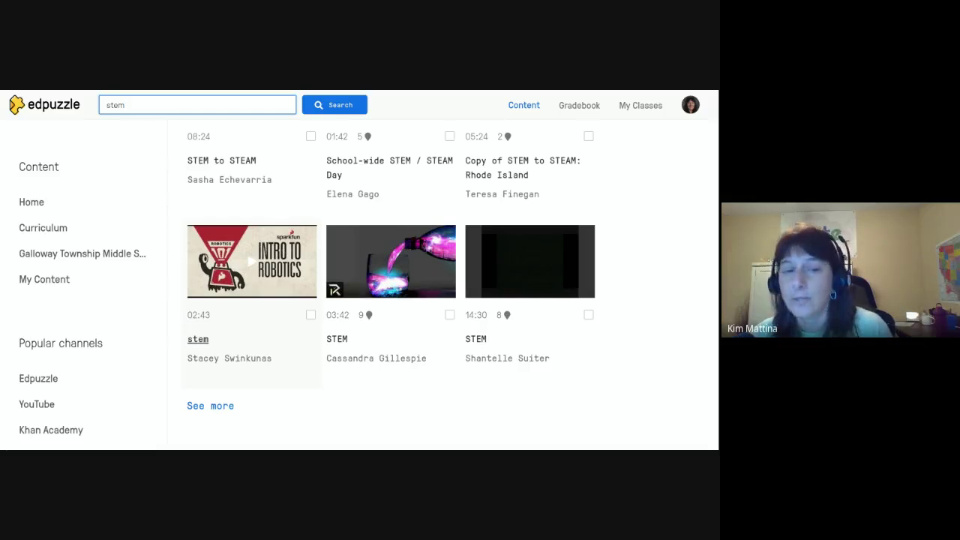
click(197, 339)
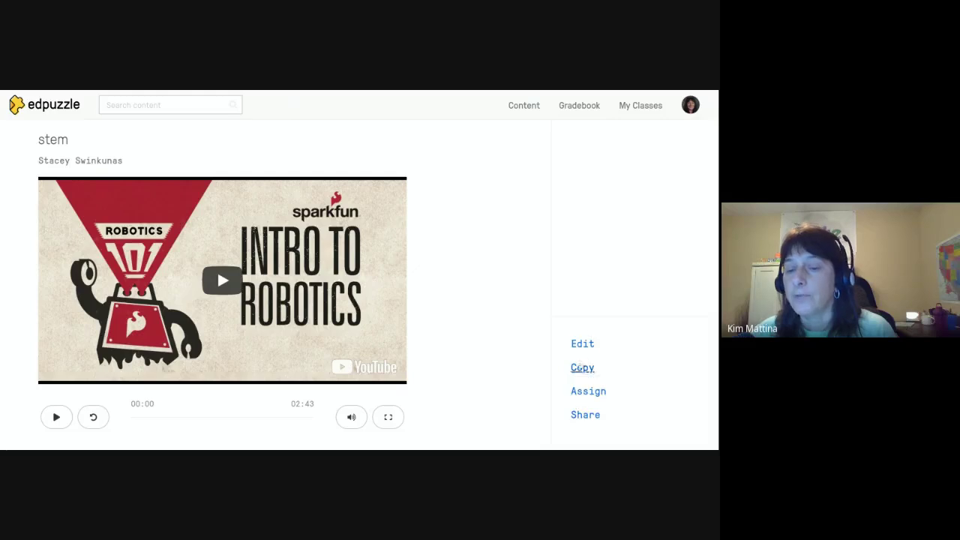
click(584, 345)
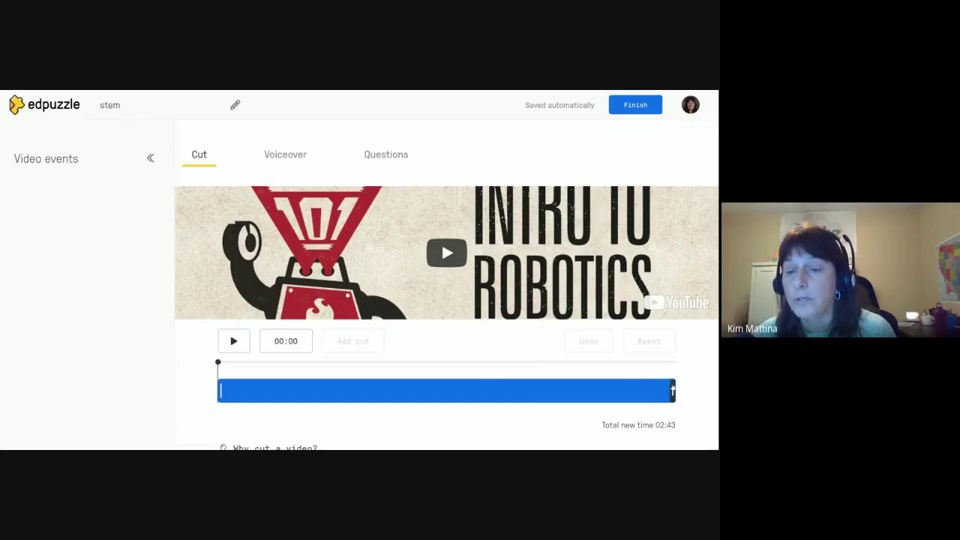
Trim the end of the video so only the first 00:32 remains, and view the voiceover options.
drag(673, 390, 638, 390)
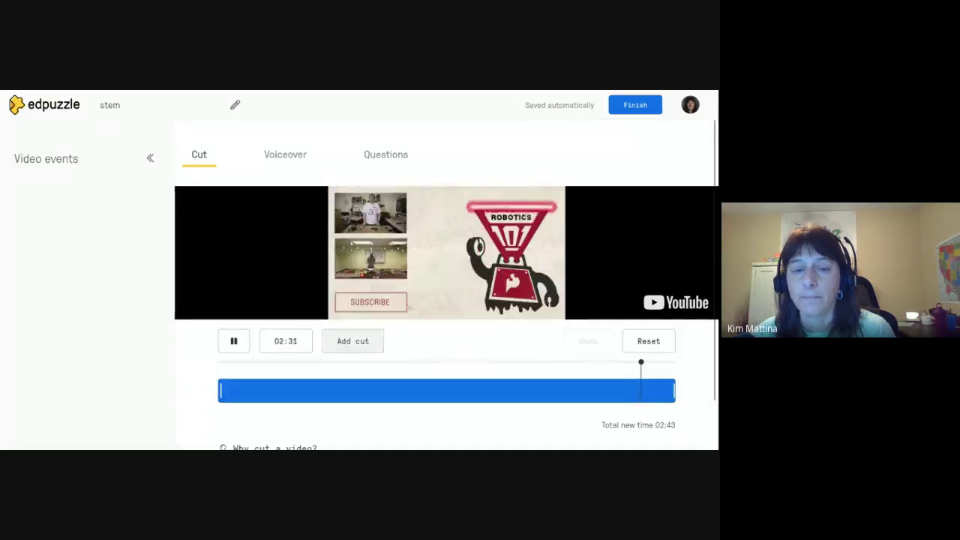
drag(673, 389, 308, 409)
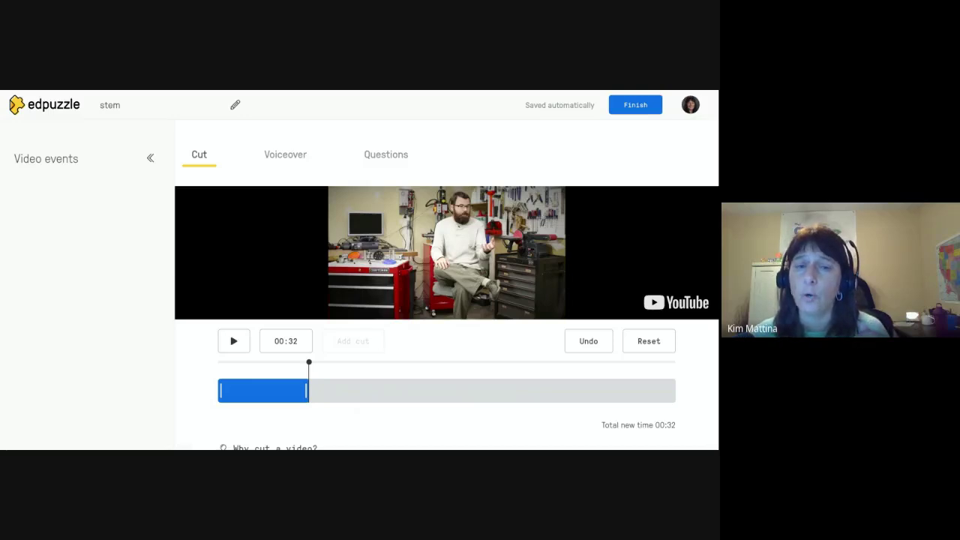
click(282, 157)
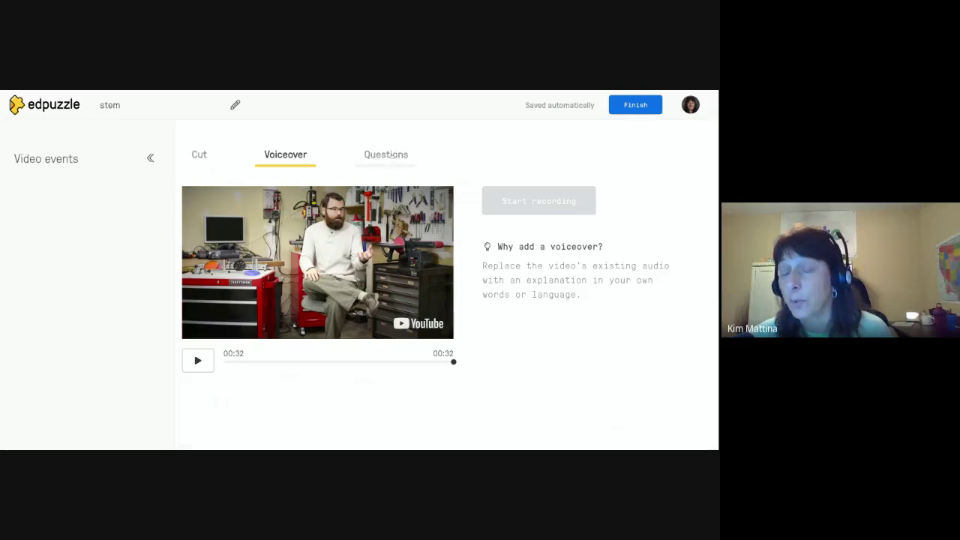
Start a multiple-choice question on the video with the text "What does STEM mean?".
click(392, 155)
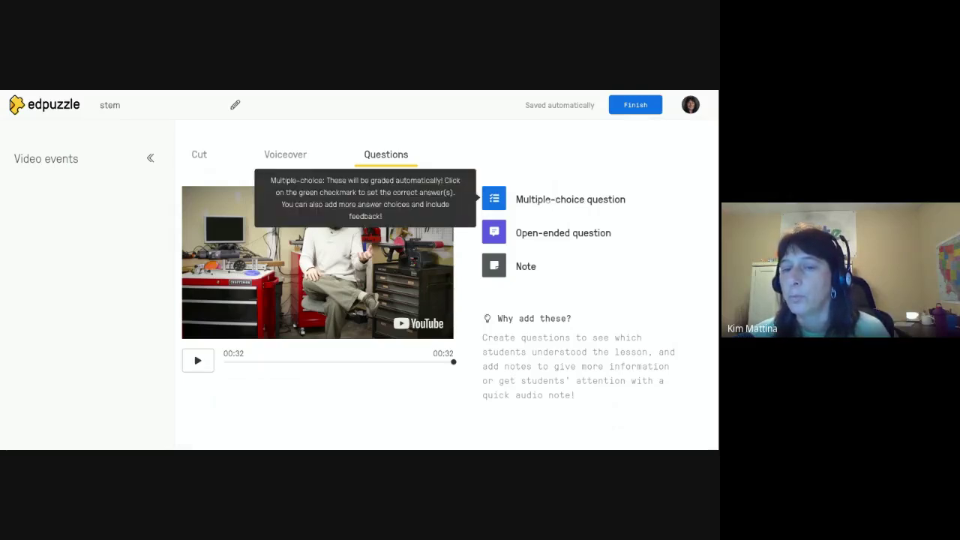
click(548, 199)
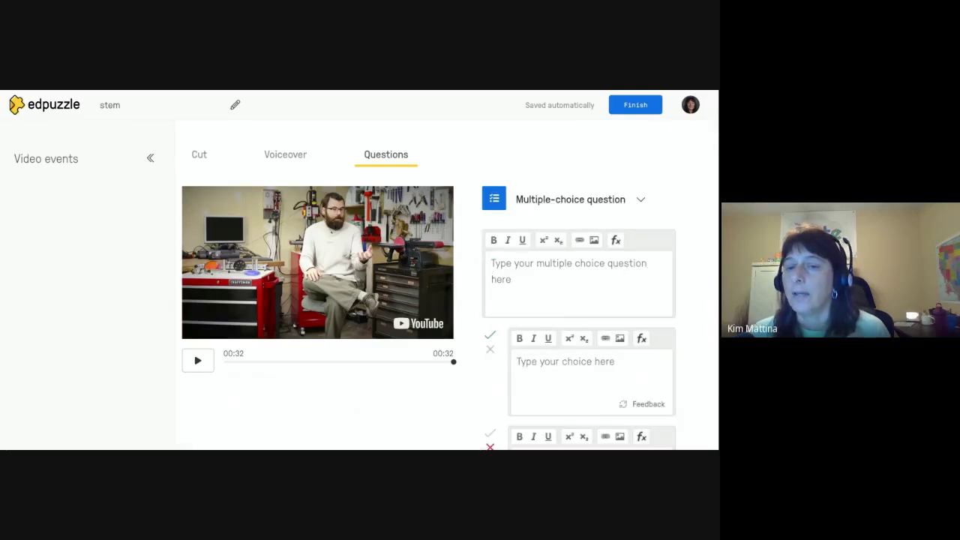
scroll(551, 272, down, 3)
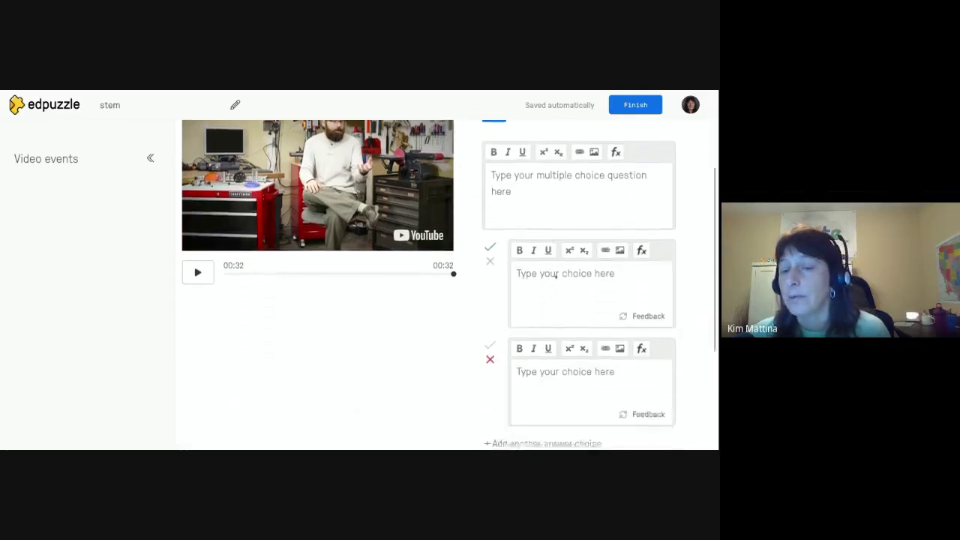
scroll(551, 271, up, 2)
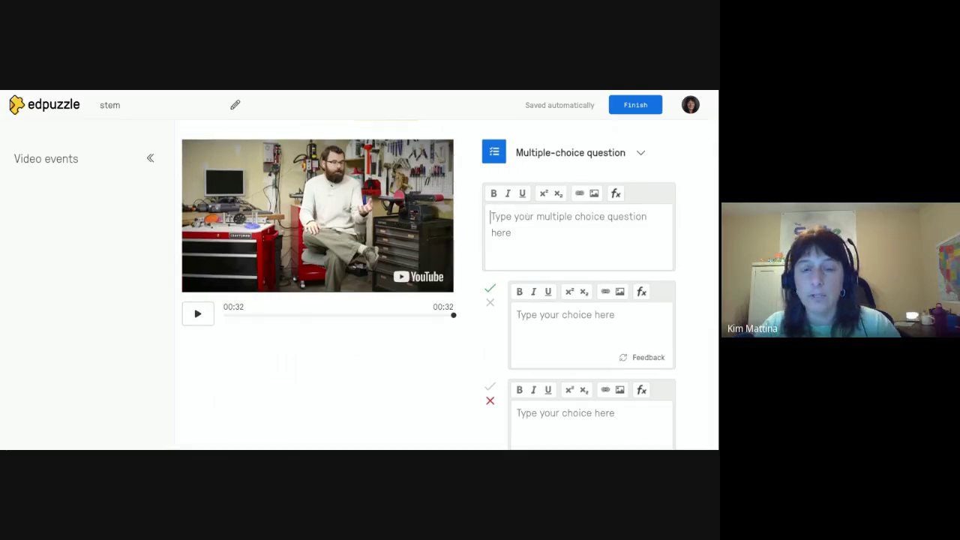
text(What is the)
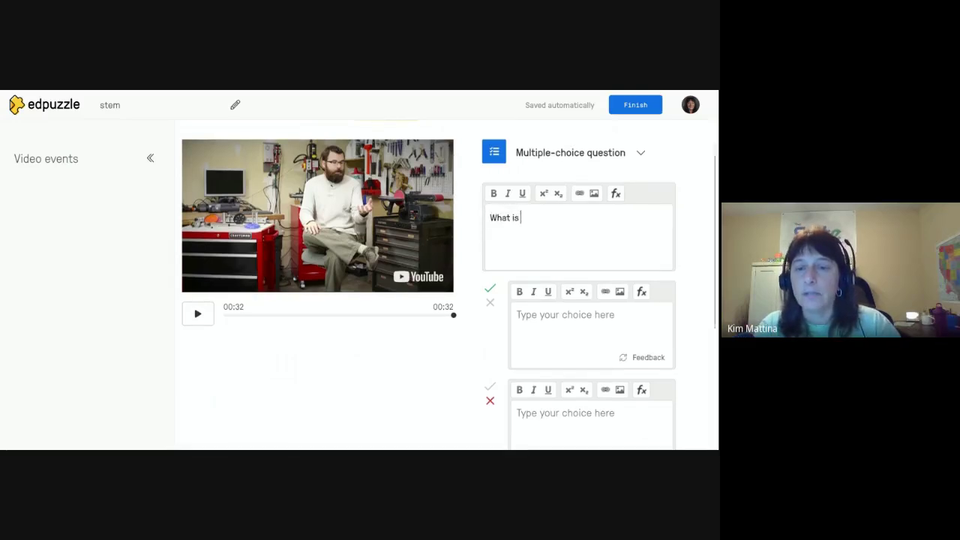
key(BackSpace)
key(BackSpace)
key(BackSpace)
key(BackSpace)
key(BackSpace)
key(BackSpace)
text(does STEM )
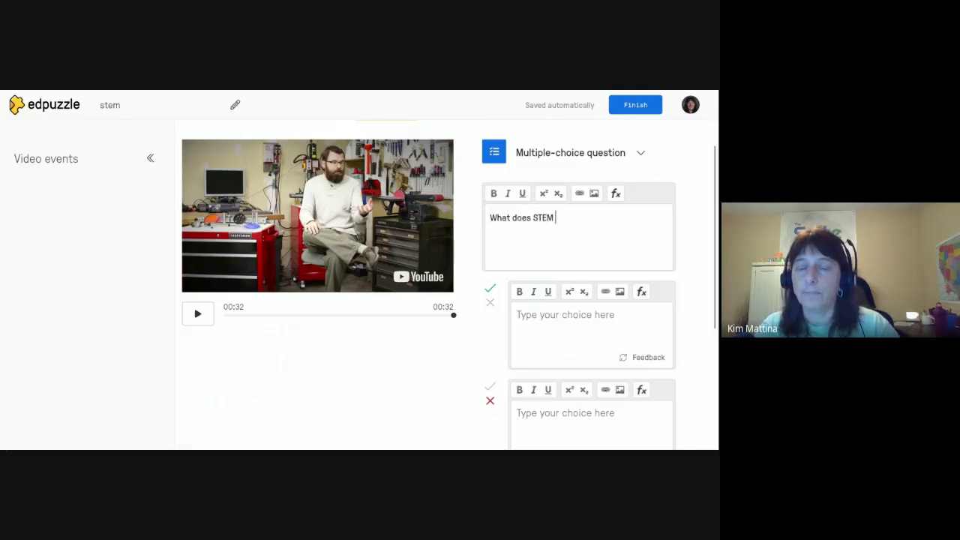
text(mean?)
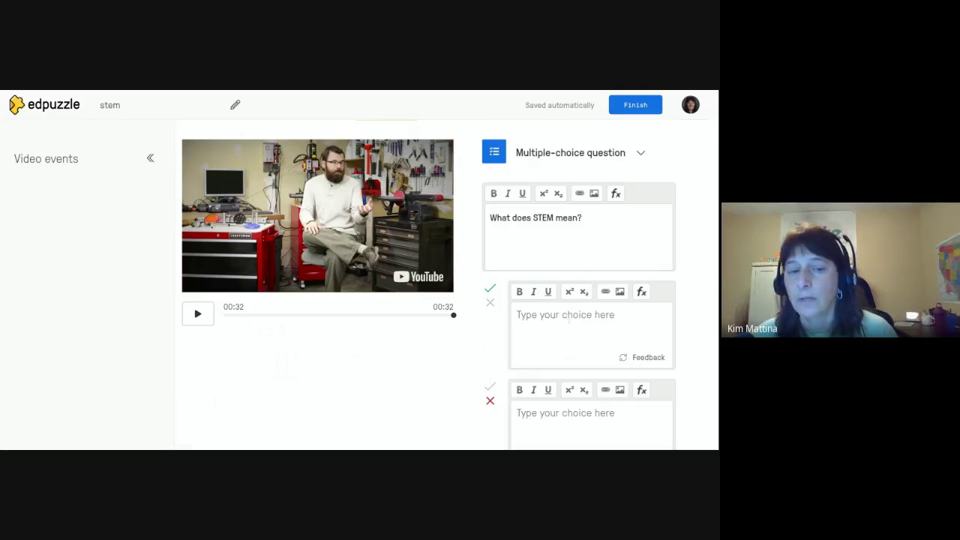
Enter "Science Teach Math Social Studies" as the first answer choice and mark it incorrect.
click(540, 315)
scroll(578, 279, down, 1)
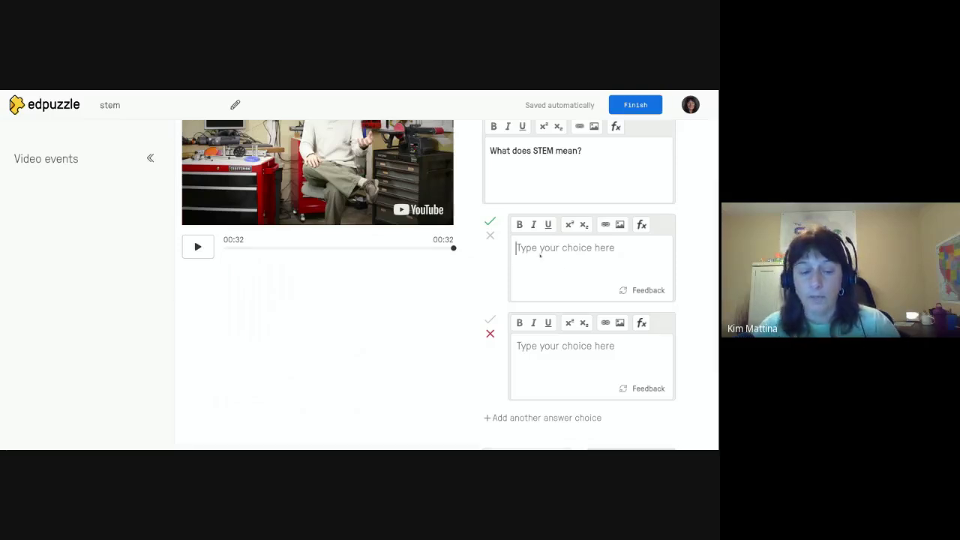
text(Sc)
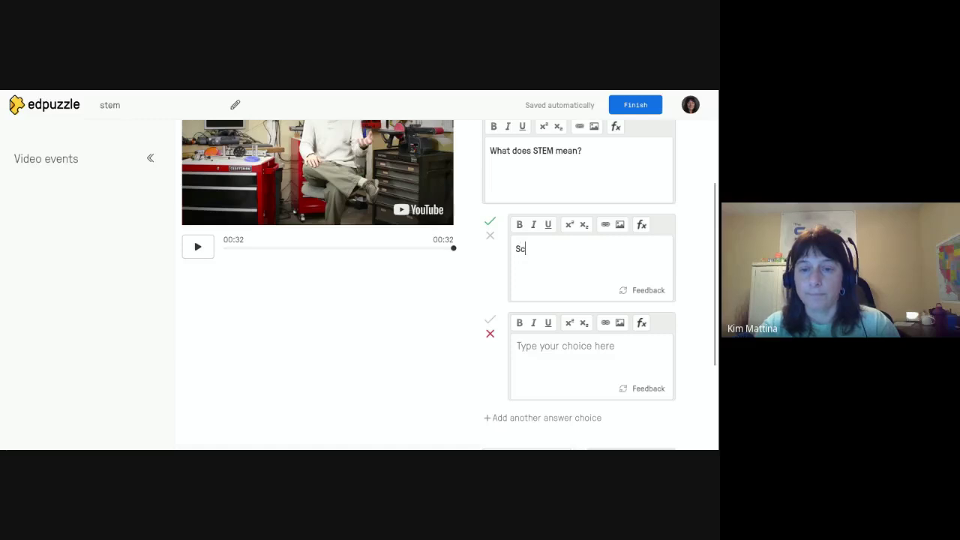
text(ience Teach Math )
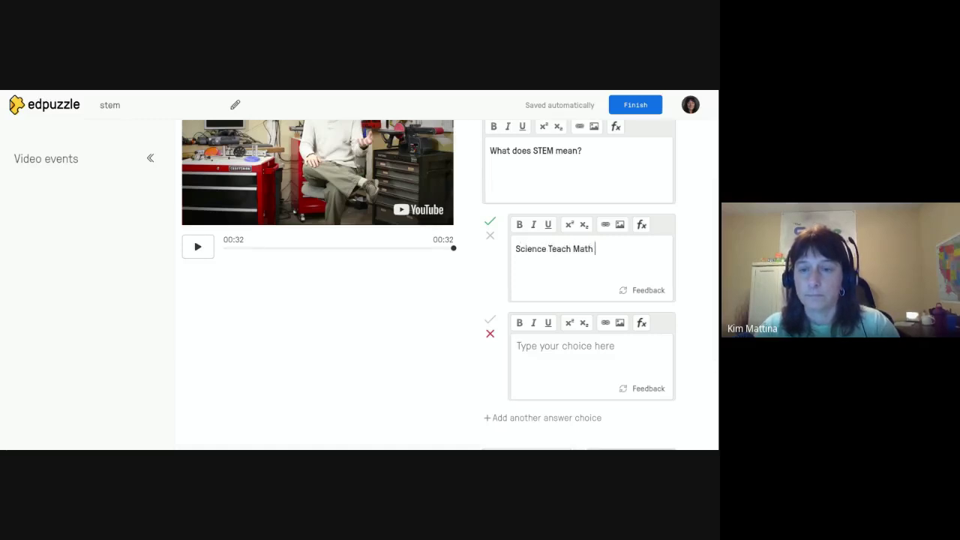
text(Social)
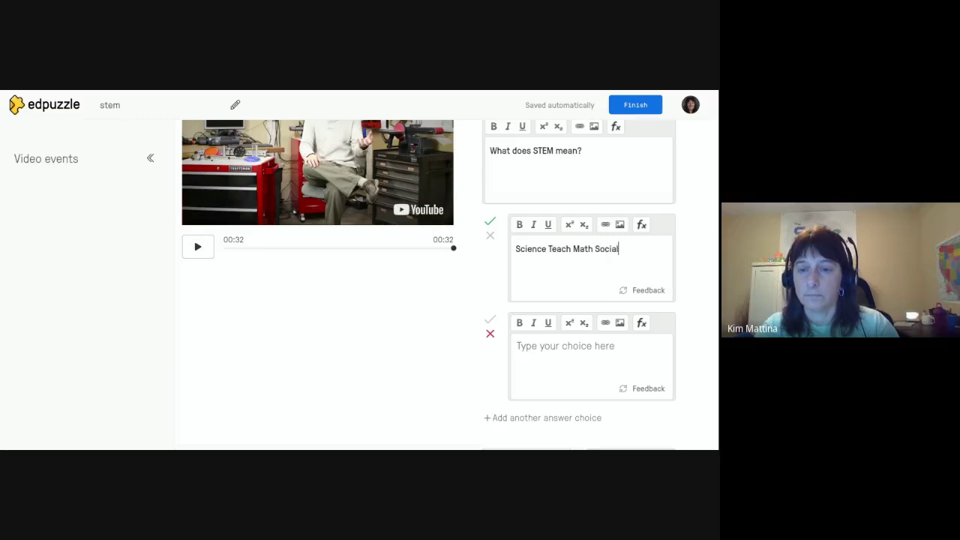
text( Studeies)
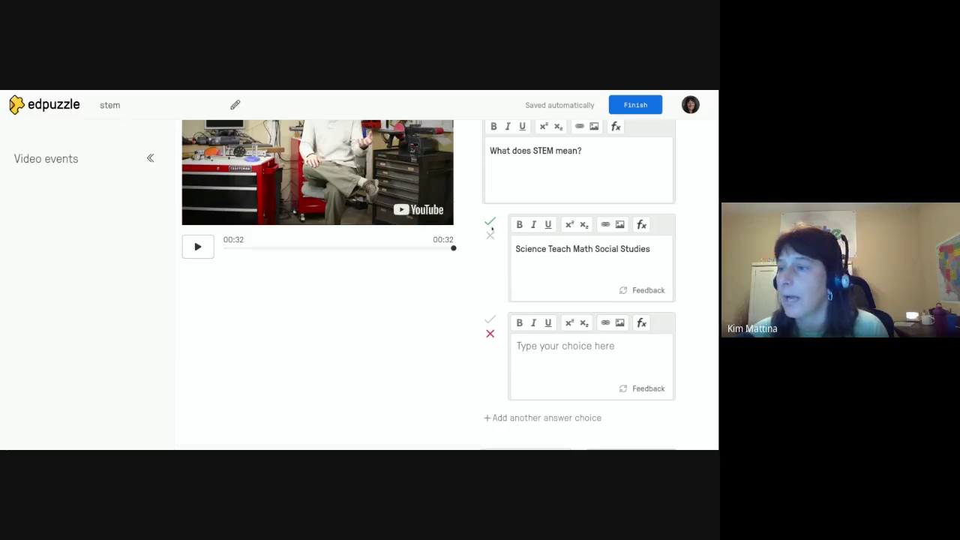
click(490, 235)
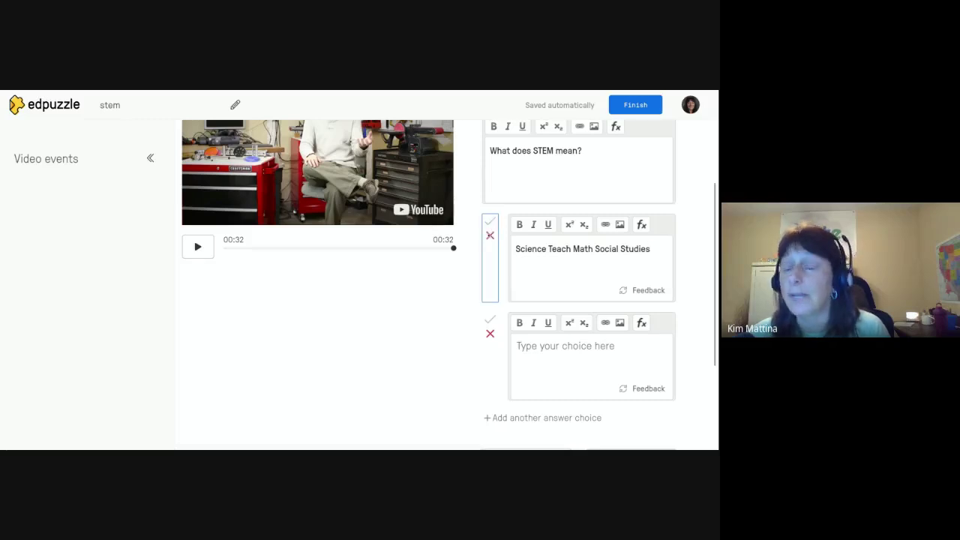
Enter "Science Tech Eng Math" as the second answer choice, marked correct, and save the question.
click(525, 348)
text(Scine)
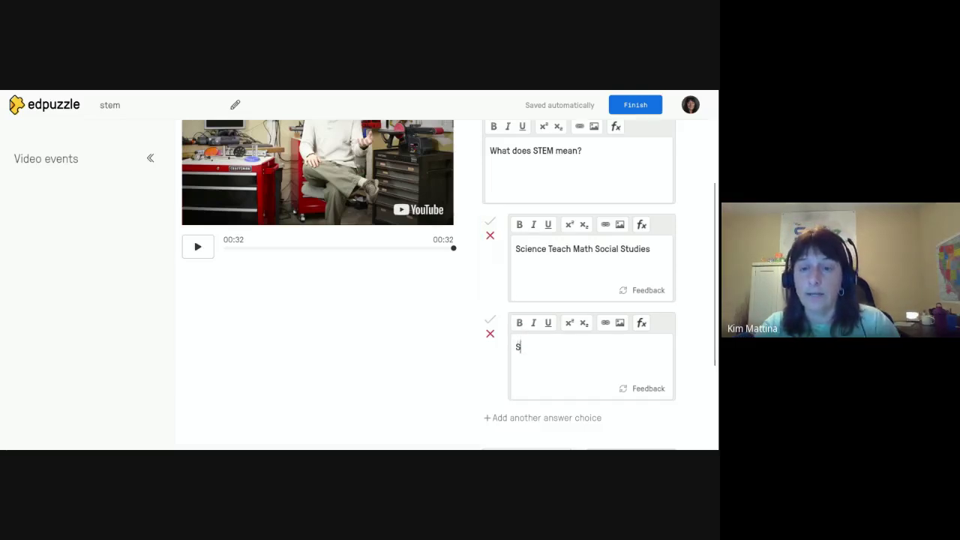
key(BackSpace)
text(ce)
key(BackSpace)
key(BackSpace)
key(BackSpace)
text(e)
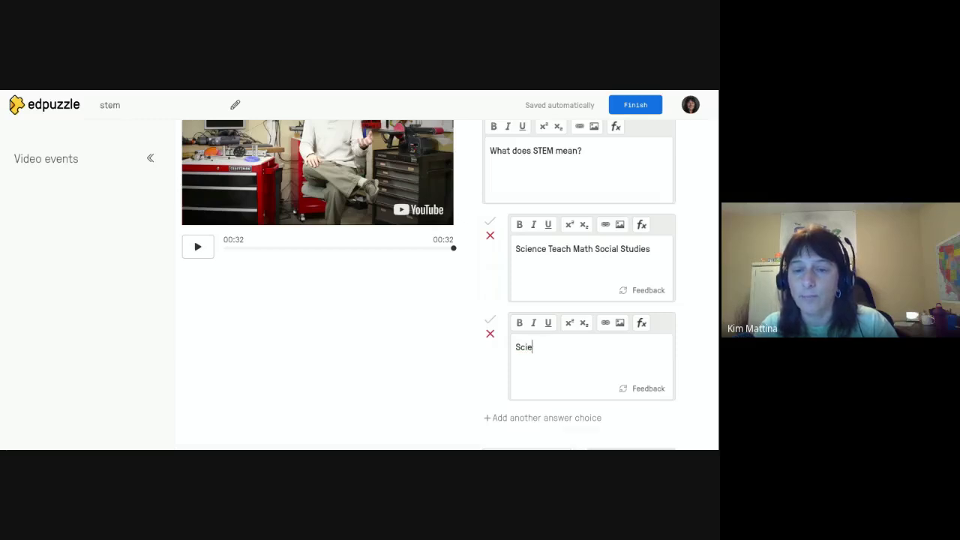
text(nce Tech Math)
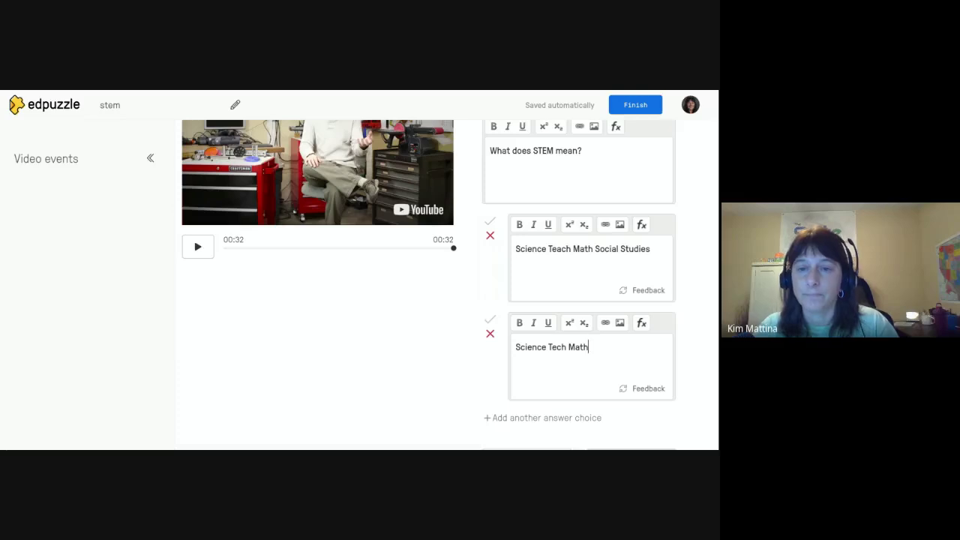
key(BackSpace)
key(BackSpace)
key(BackSpace)
key(BackSpace)
text(Eng Math)
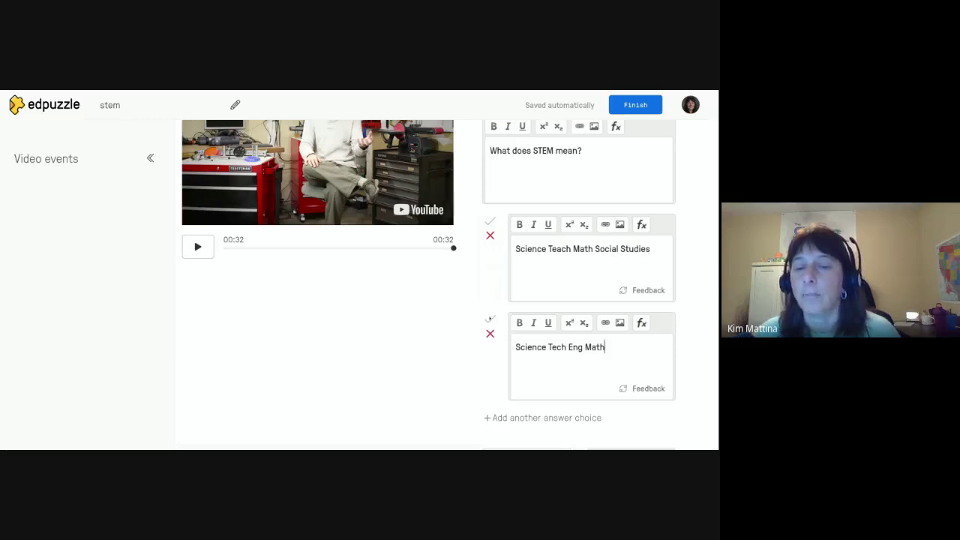
click(489, 320)
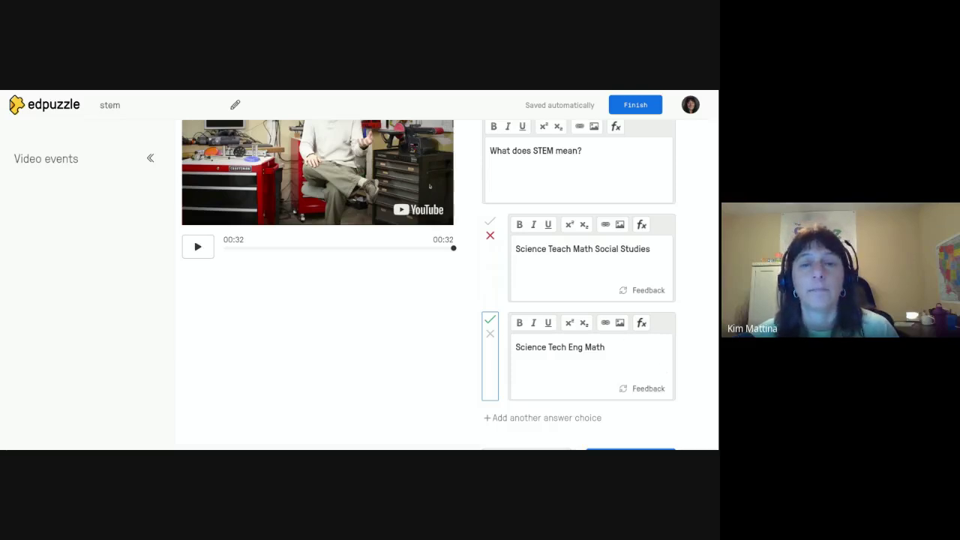
scroll(601, 142, up, 1)
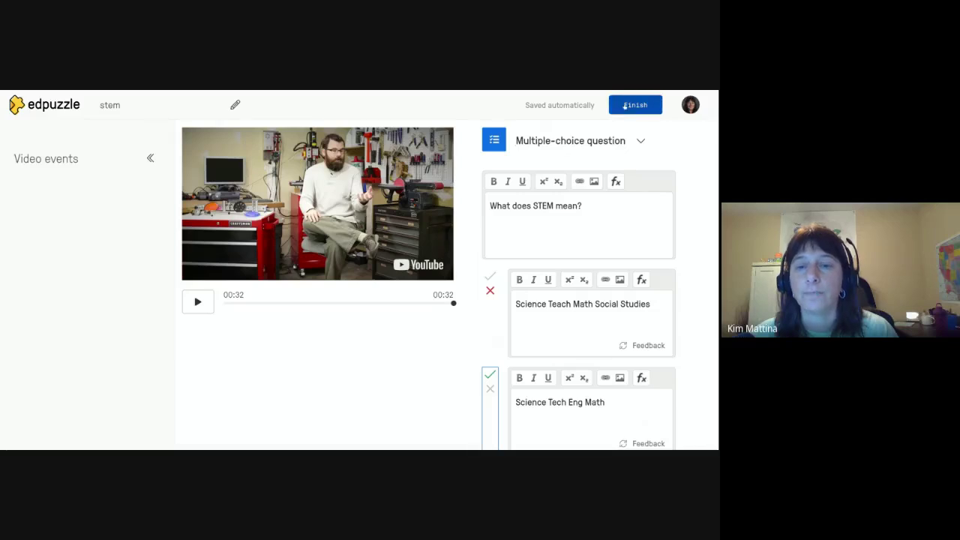
scroll(559, 290, down, 4)
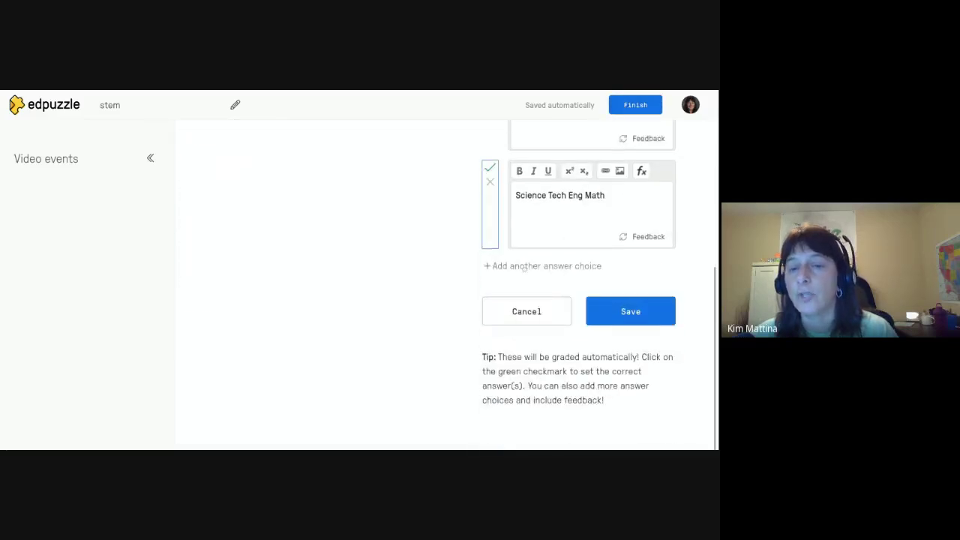
click(634, 309)
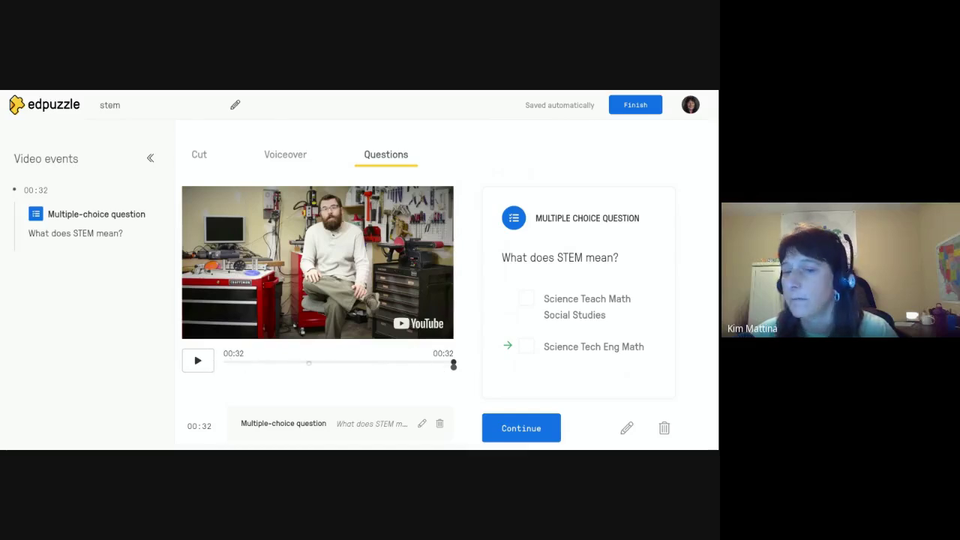
Move the multiple-choice question's marker on the video timeline to 00:00.
drag(453, 366, 312, 366)
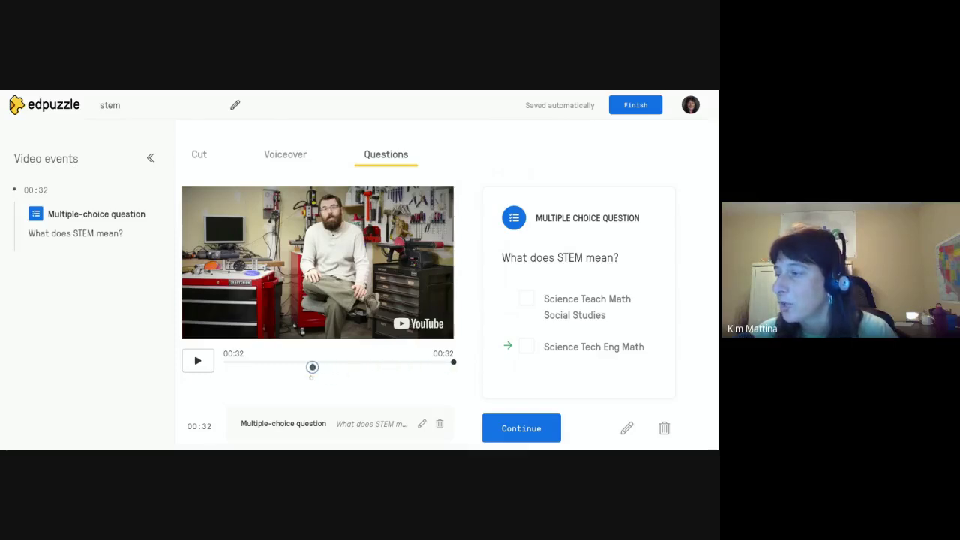
drag(312, 367, 230, 367)
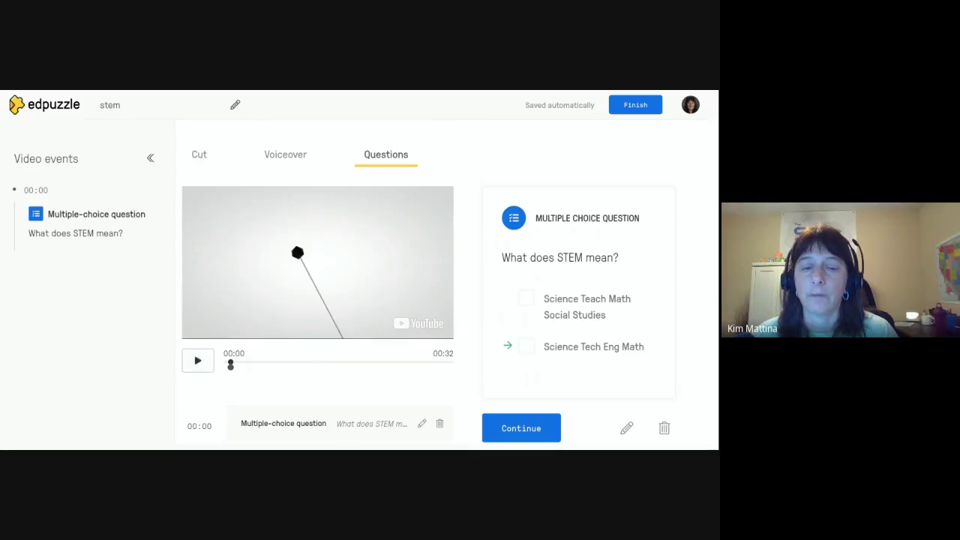
scroll(307, 315, down, 1)
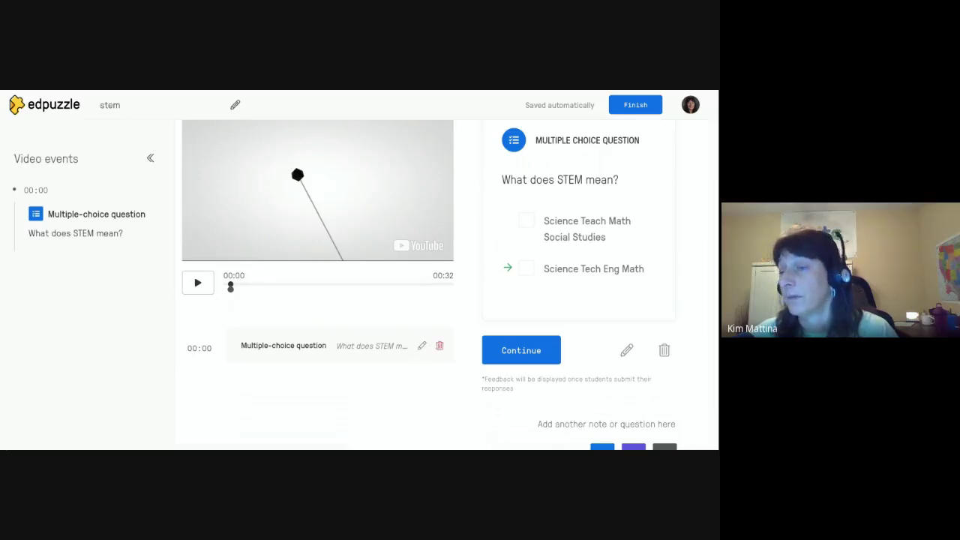
Reopen the multiple-choice question for editing and add "Research" as a third, incorrect answer choice.
click(421, 346)
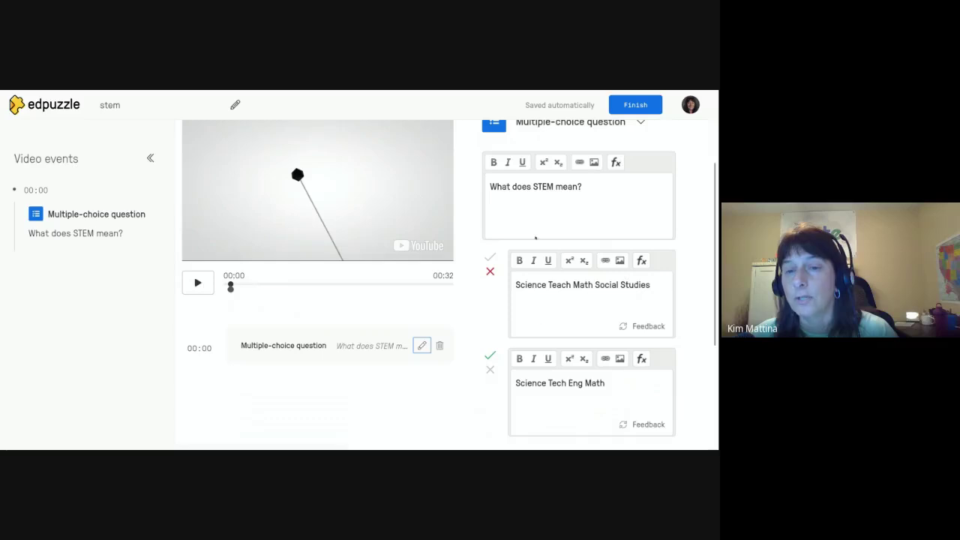
scroll(571, 354, down, 2)
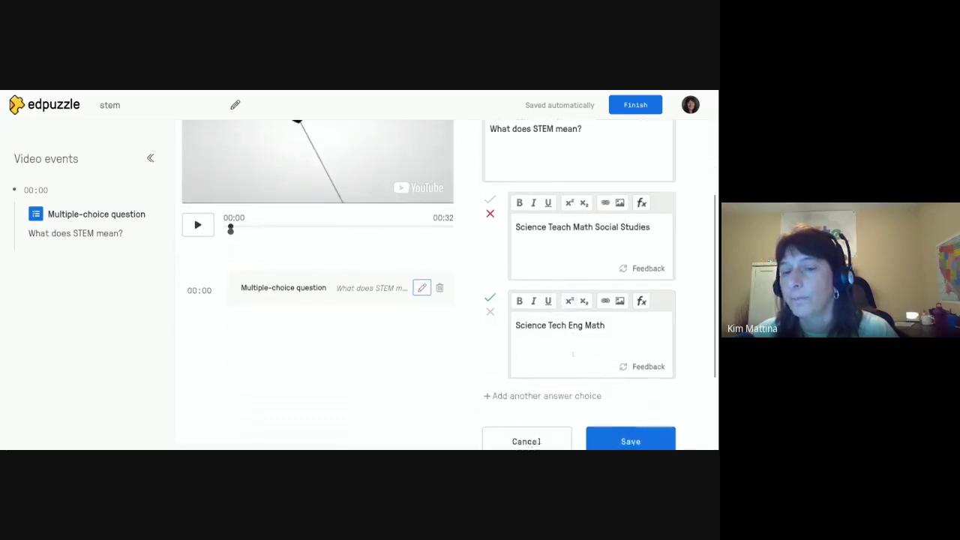
click(540, 388)
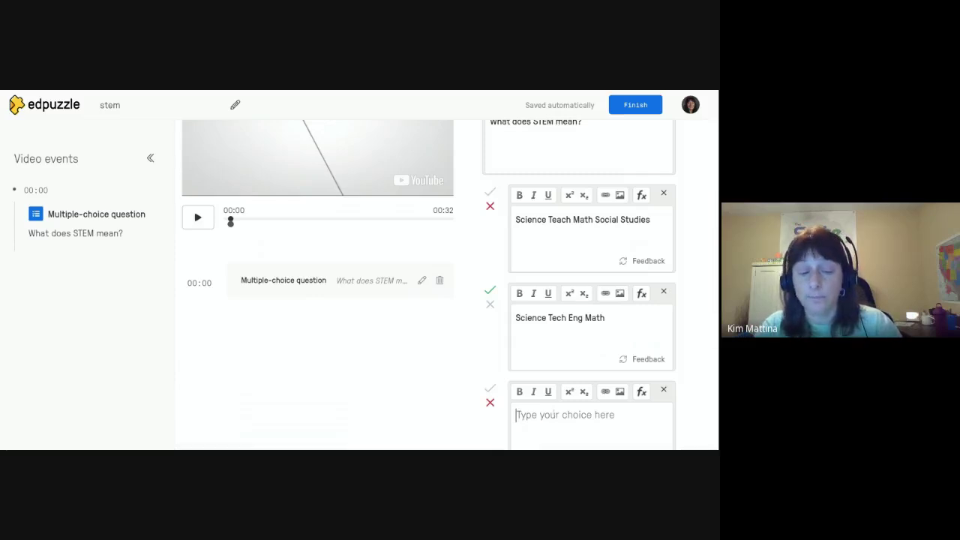
text(S)
key(BackSpace)
text(Re)
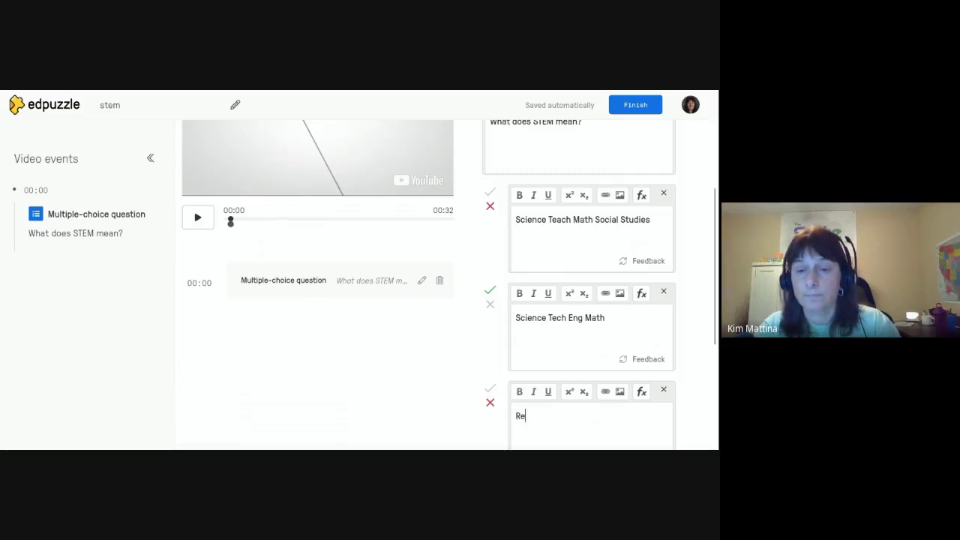
text(search)
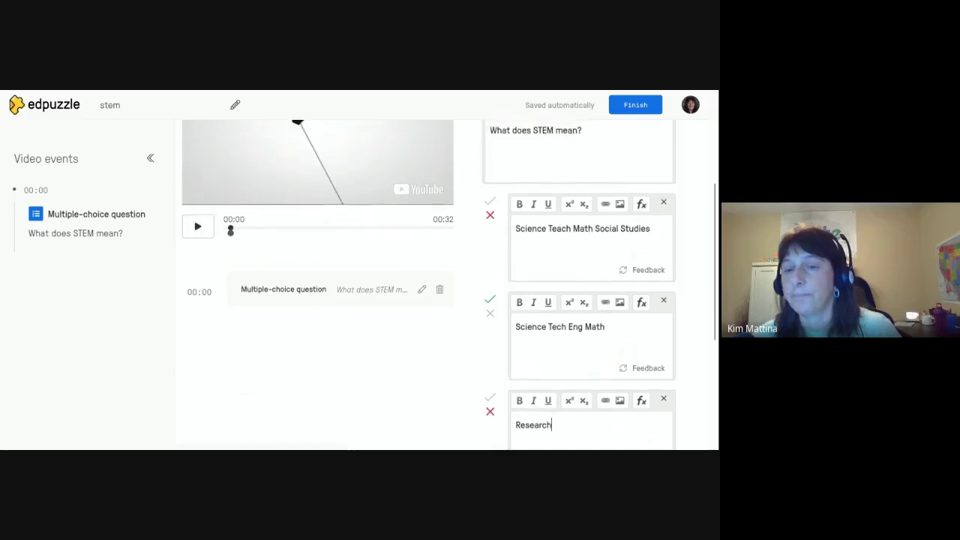
scroll(593, 410, down, 2)
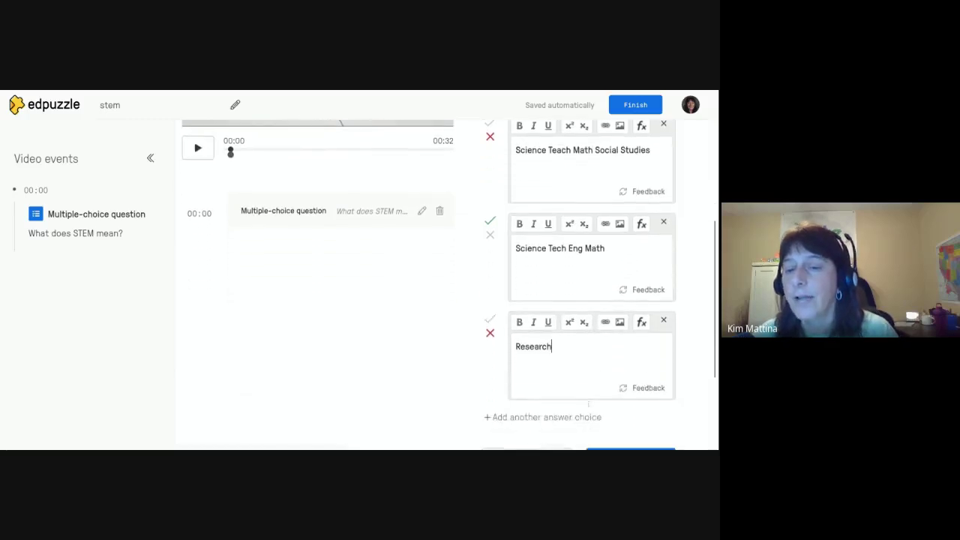
Open the feedback for the first answer choice, mark "Science Tech Eng Math" incorrect, and discard the question edits.
click(648, 192)
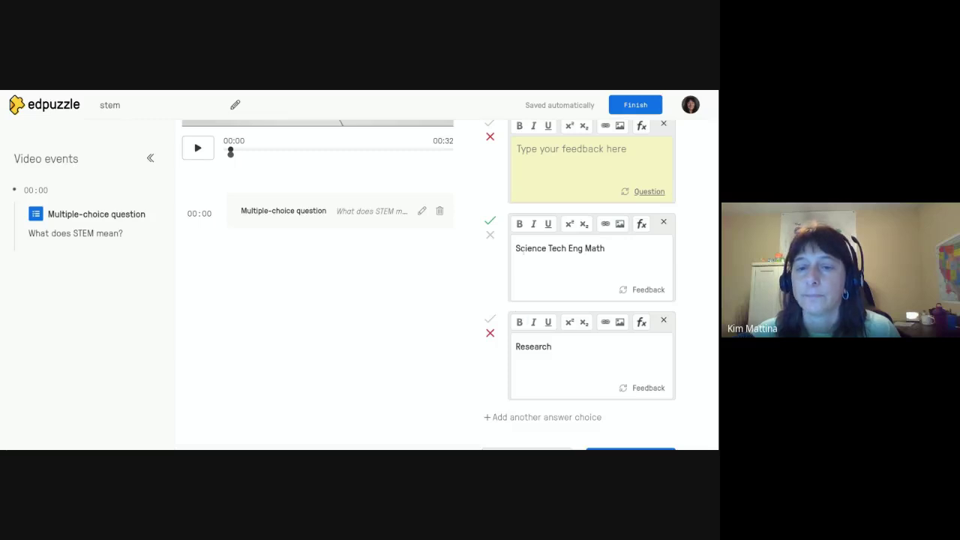
click(494, 226)
scroll(518, 315, down, 2)
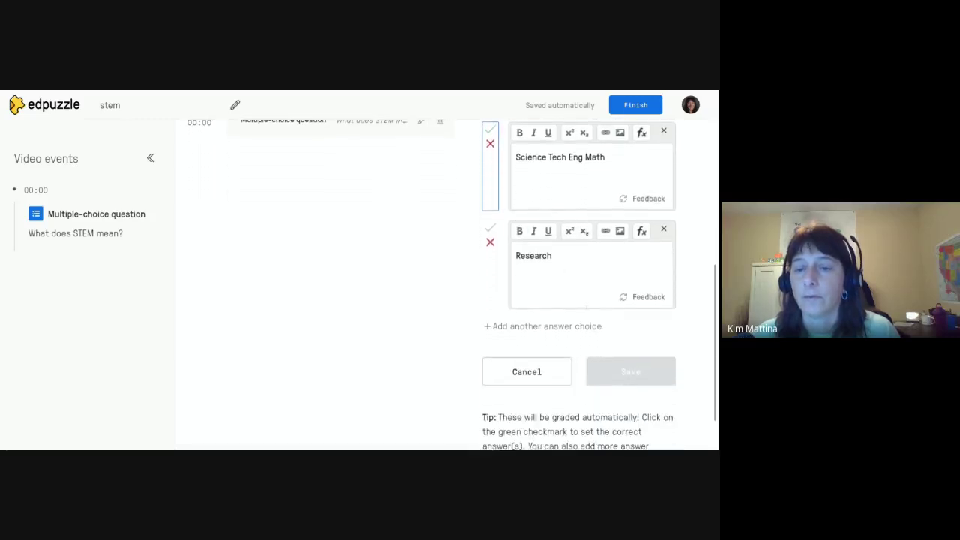
click(539, 371)
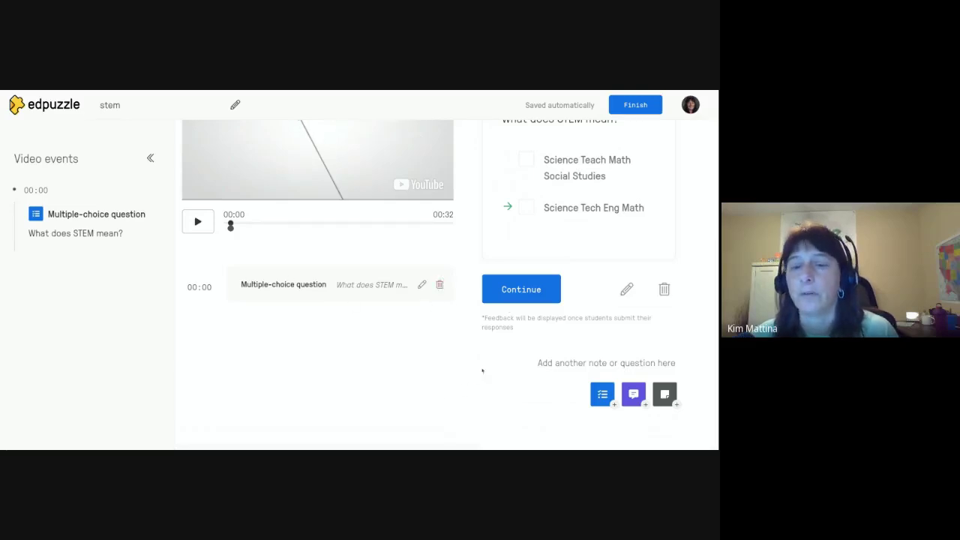
Resume the video past the multiple-choice question, and return to the question's marker at 00:00 on the timeline.
scroll(510, 315, up, 2)
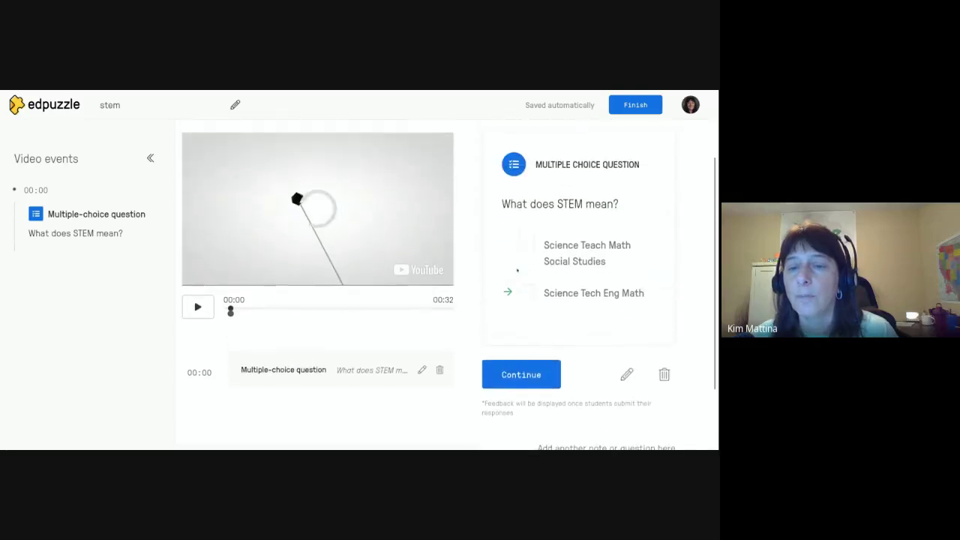
click(504, 379)
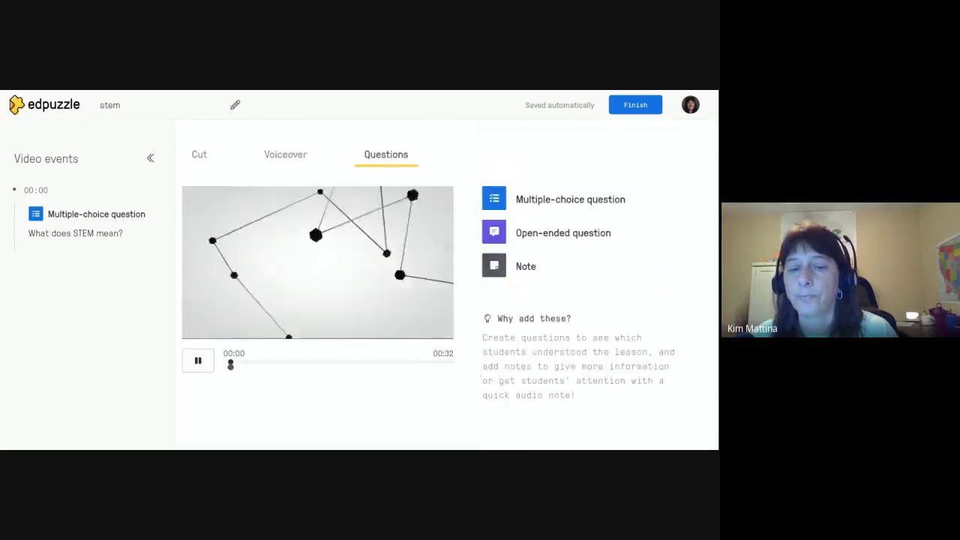
click(230, 366)
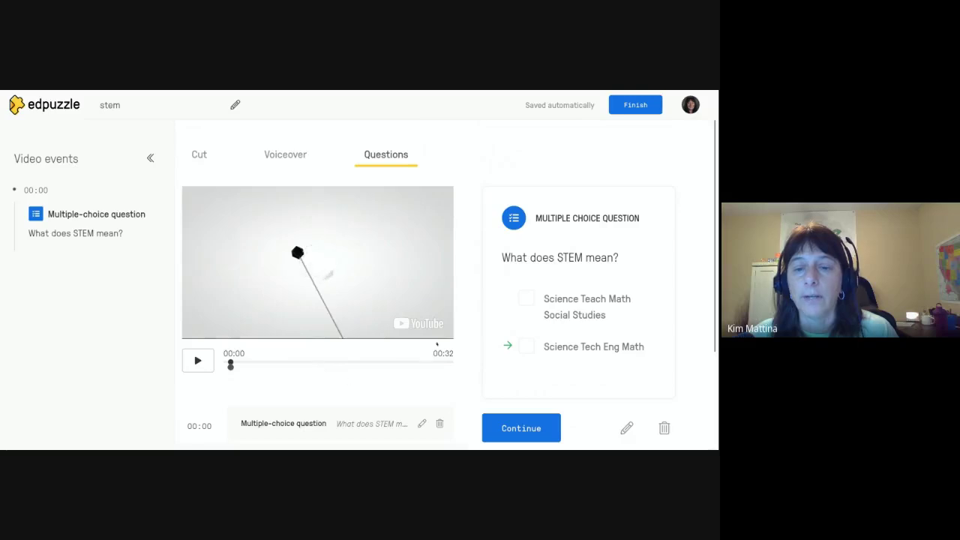
scroll(441, 344, down, 1)
scroll(443, 339, down, 1)
scroll(441, 345, up, 1)
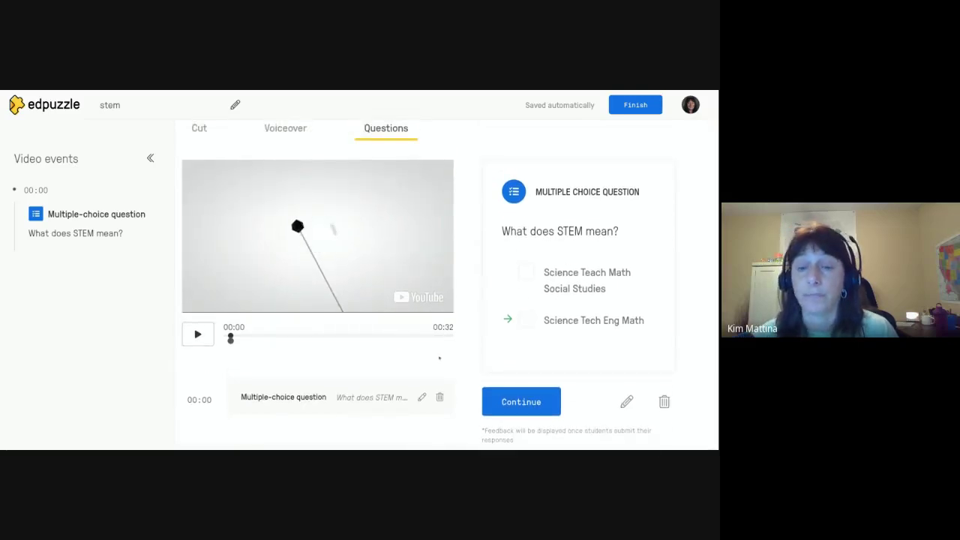
Continue the video to 00:02 and add an open-ended question reading "Where can you find STEM jobs?".
click(508, 414)
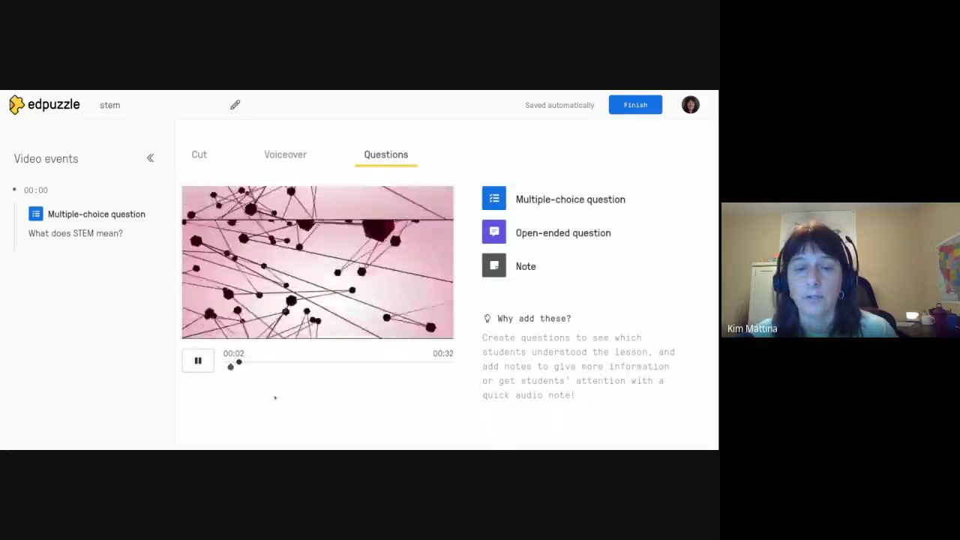
click(198, 361)
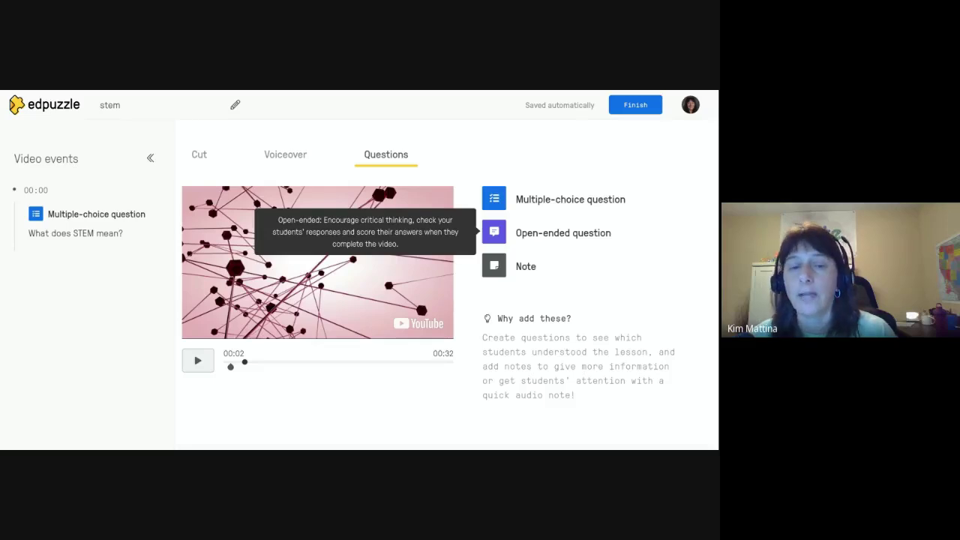
click(562, 233)
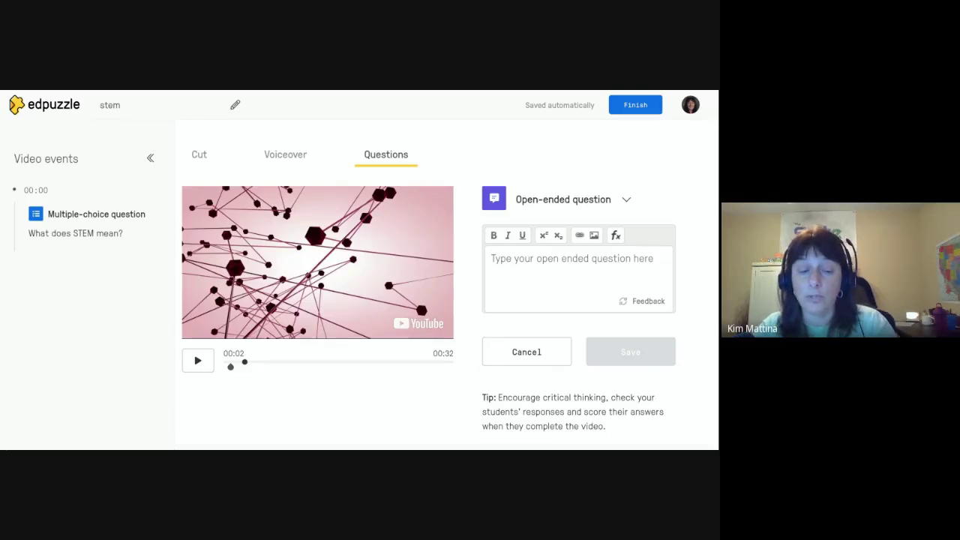
text(Where ca)
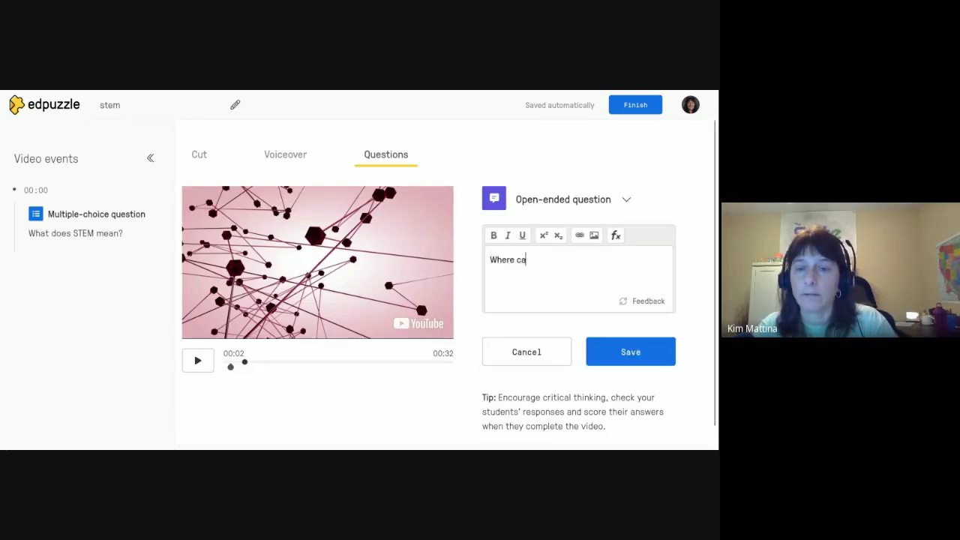
text(n you find )
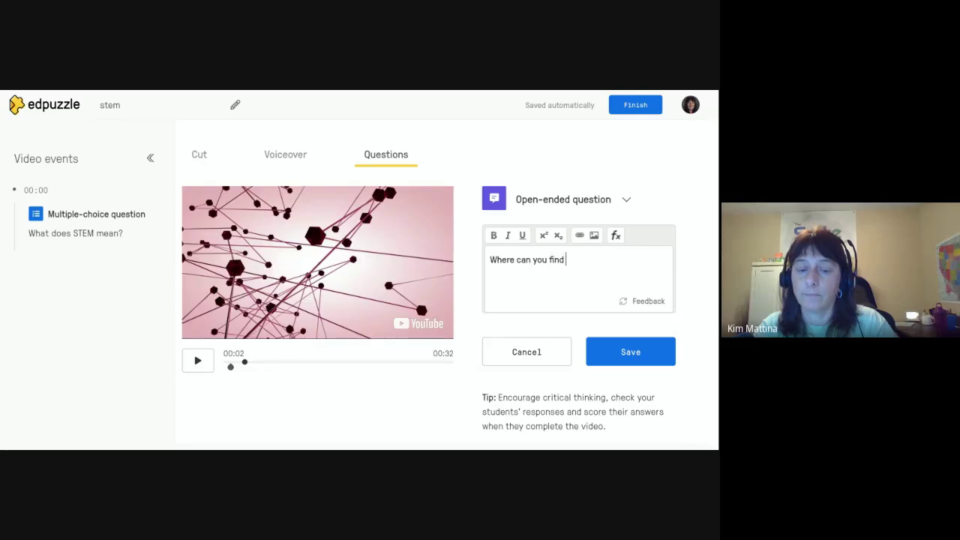
text(STEM iobs?)
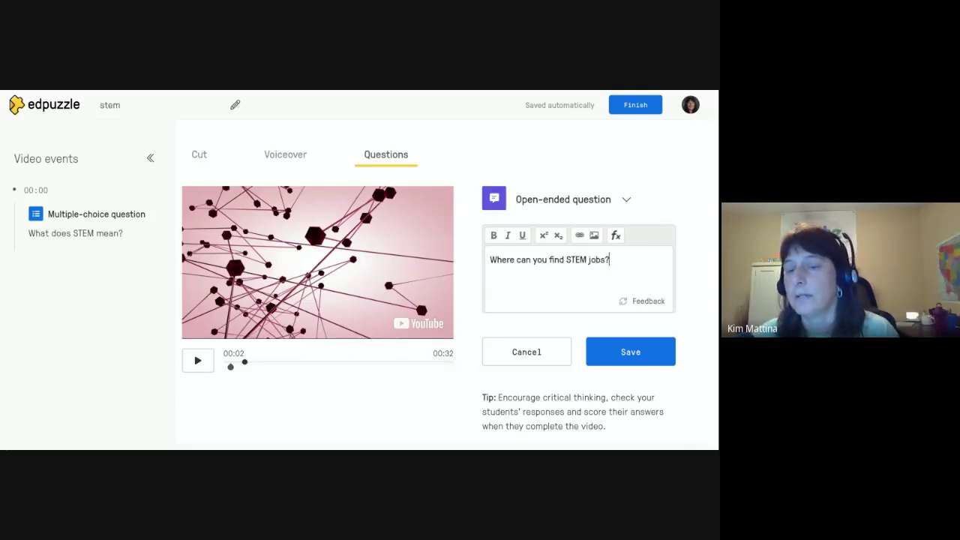
click(621, 360)
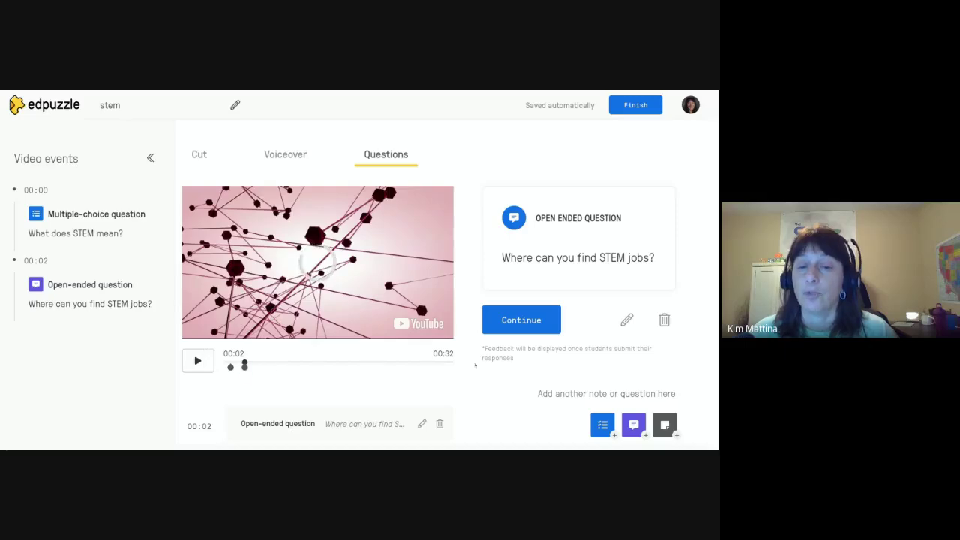
Continue the video to 00:06 and save a note there reading "This is a note.....".
click(529, 320)
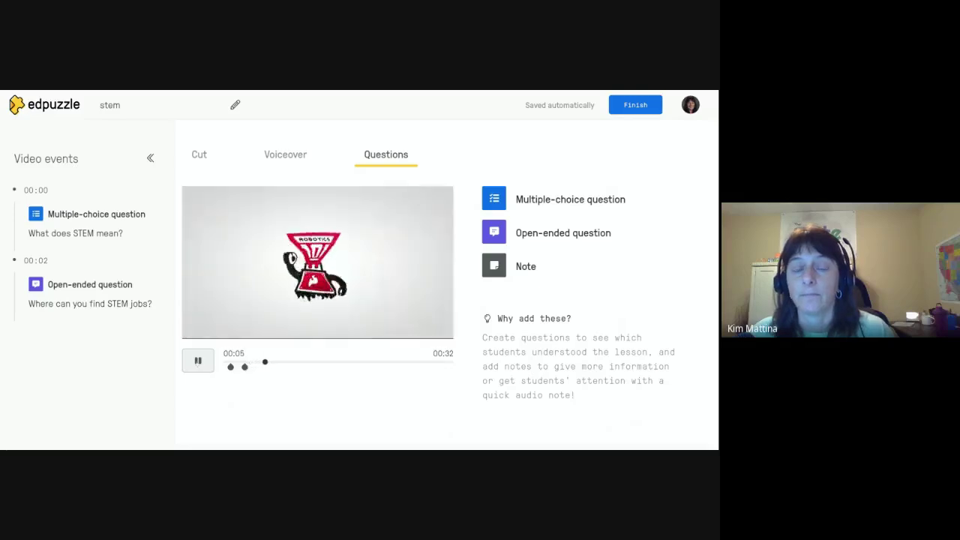
click(198, 360)
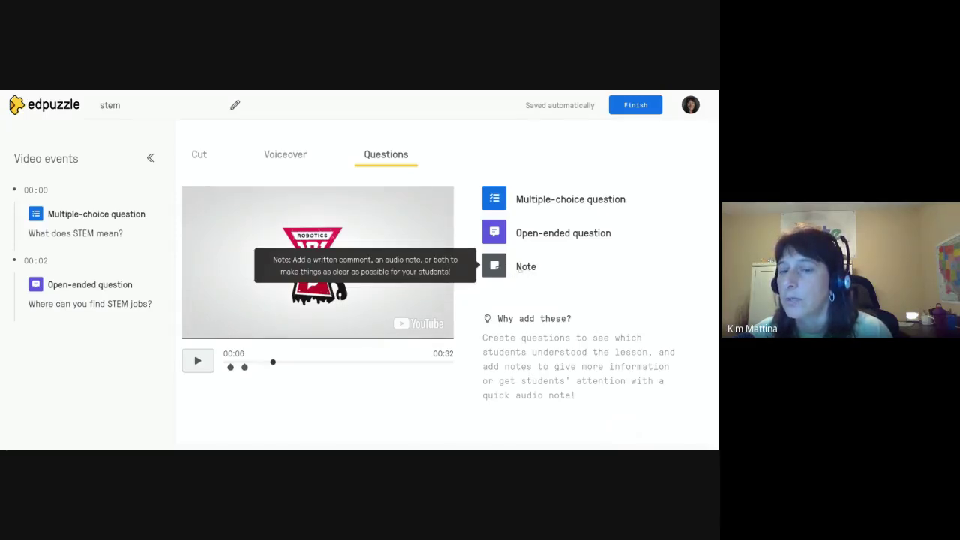
click(516, 266)
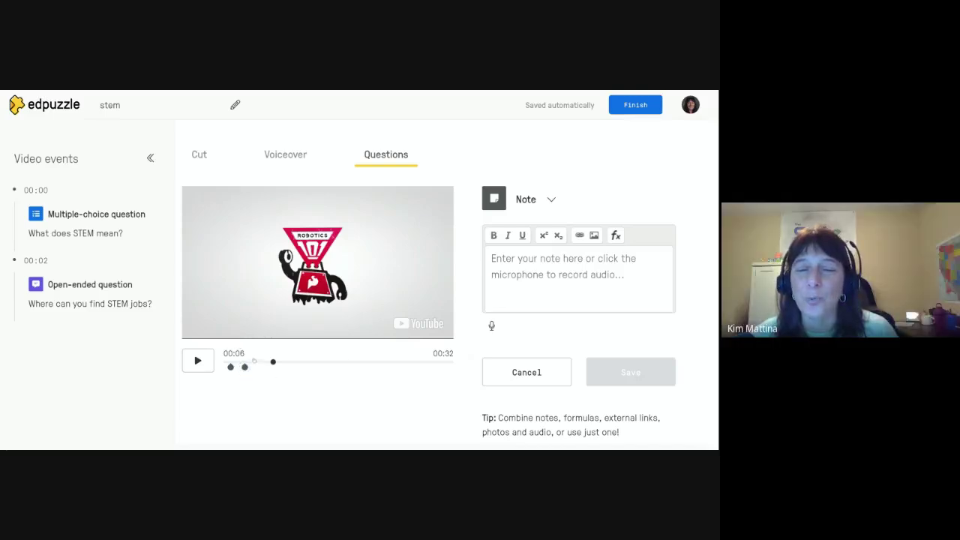
click(518, 266)
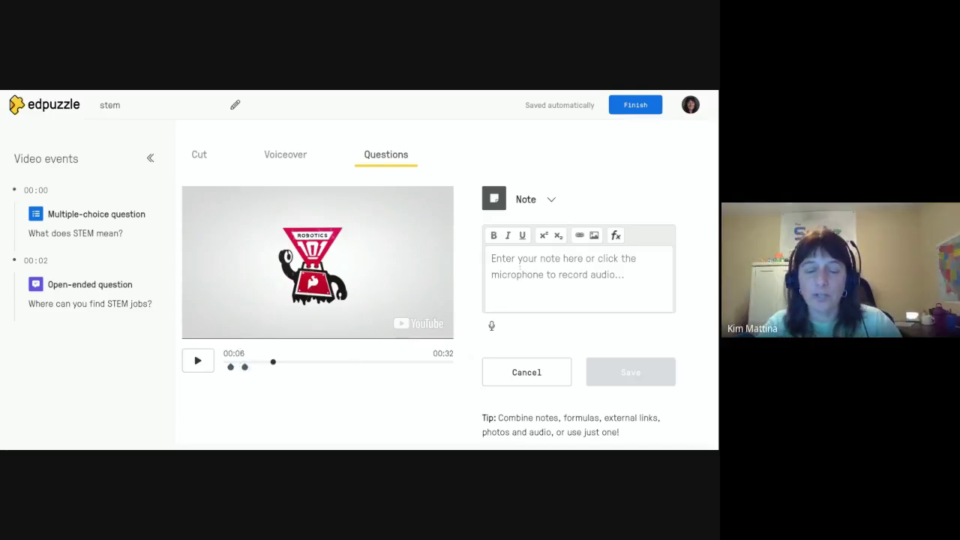
text(This is a note.....)
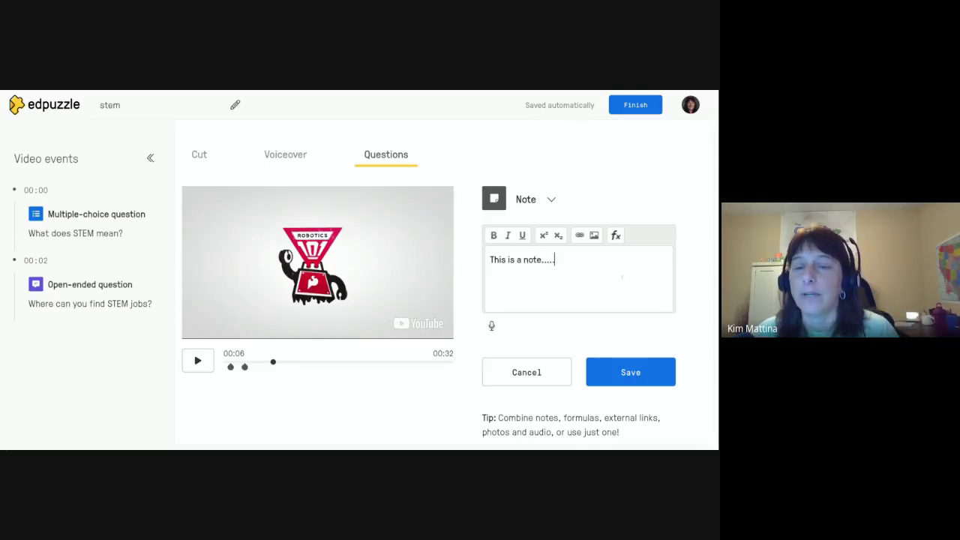
click(630, 372)
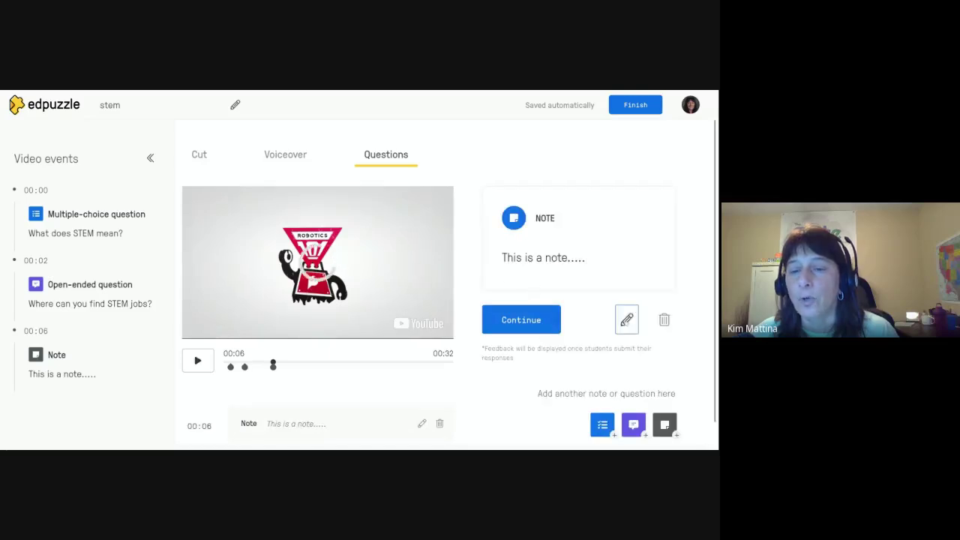
click(626, 320)
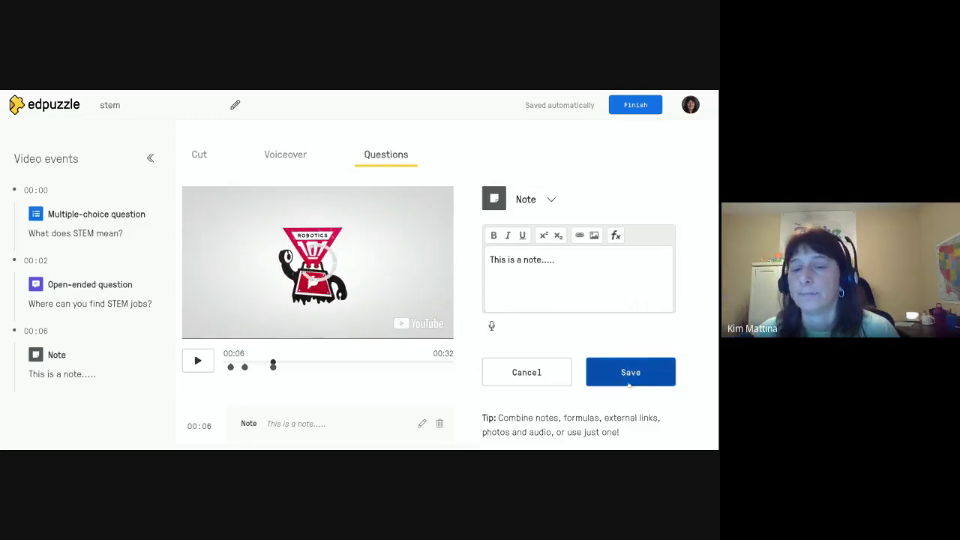
click(632, 373)
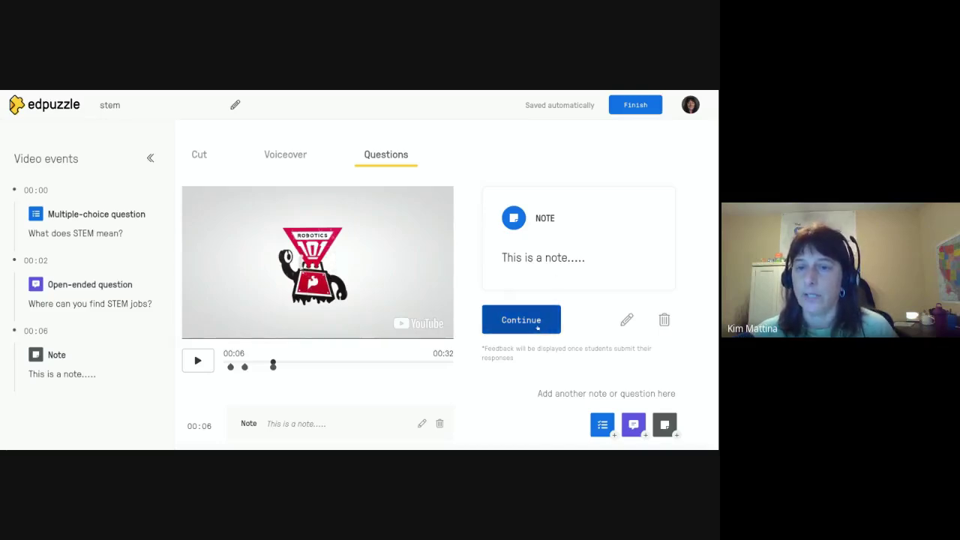
Finish editing the stem video and select the GTMS EdTech class in its assignment settings.
click(634, 105)
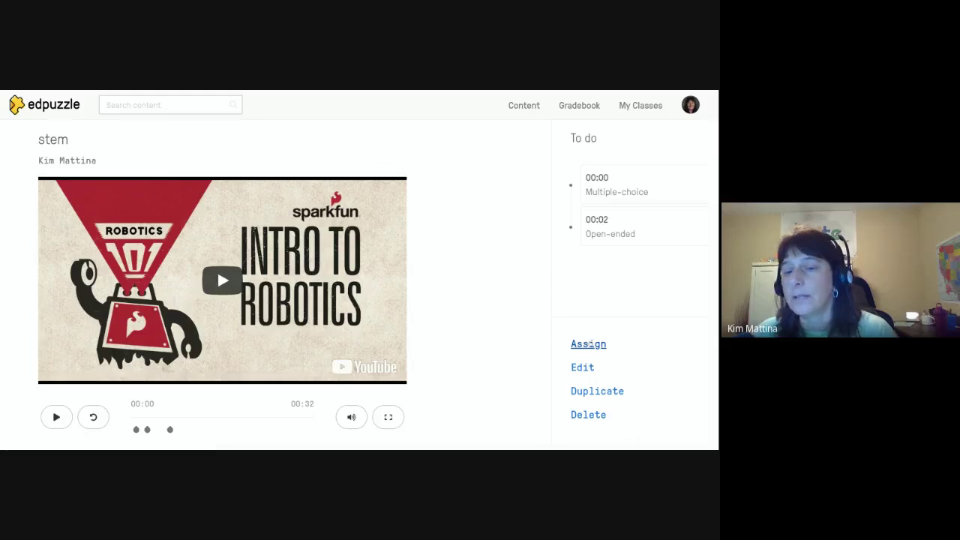
click(588, 343)
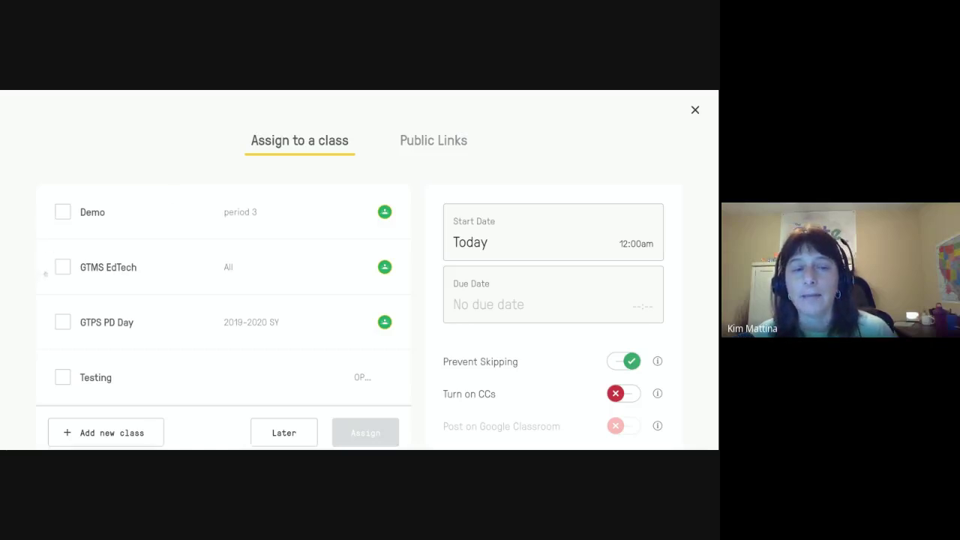
scroll(63, 330, down, 1)
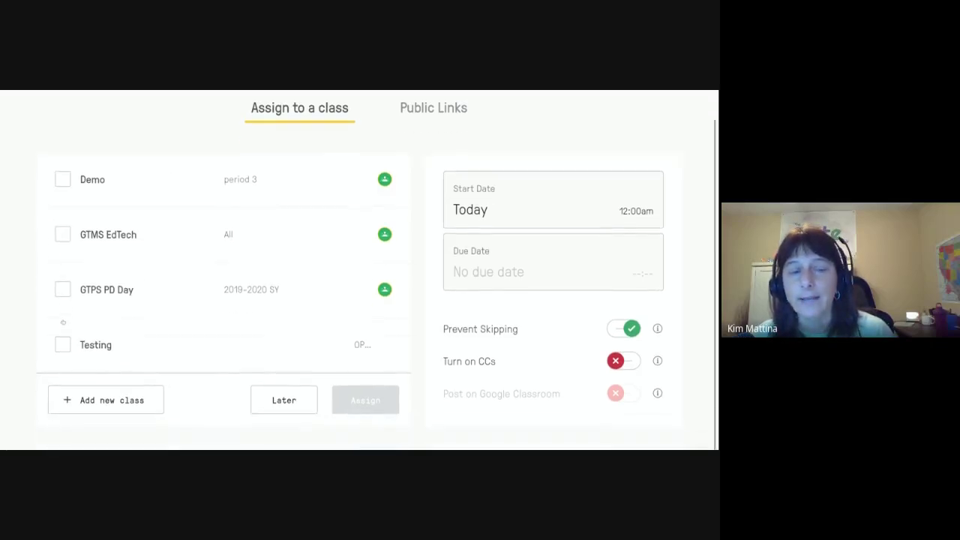
scroll(63, 315, up, 1)
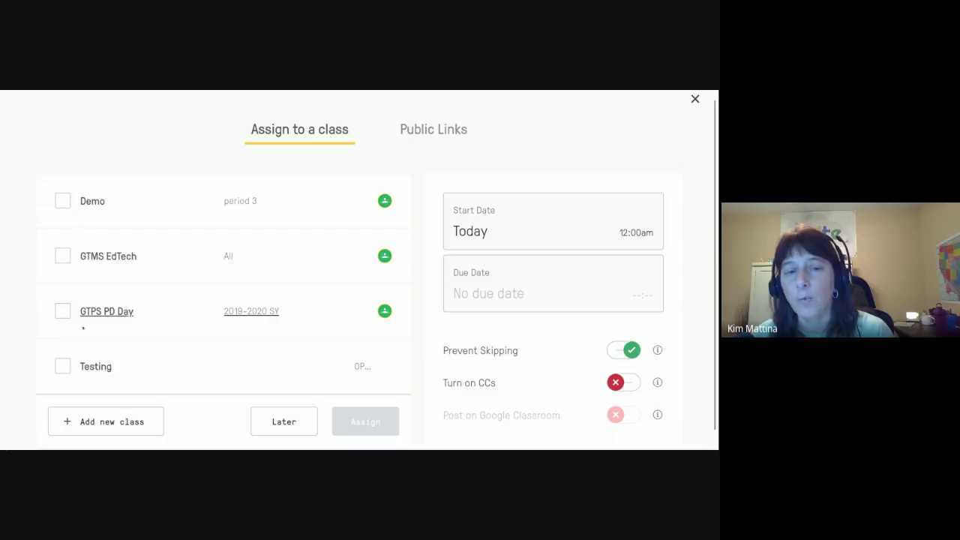
click(61, 261)
scroll(65, 284, up, 1)
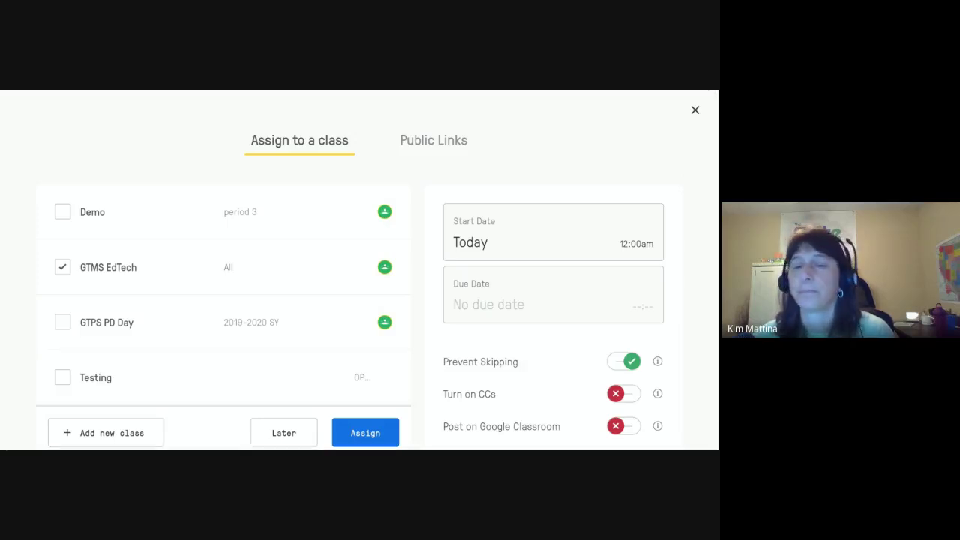
Turn on closed captions and posting on Google Classroom, and assign the stem video to the selected class.
click(489, 238)
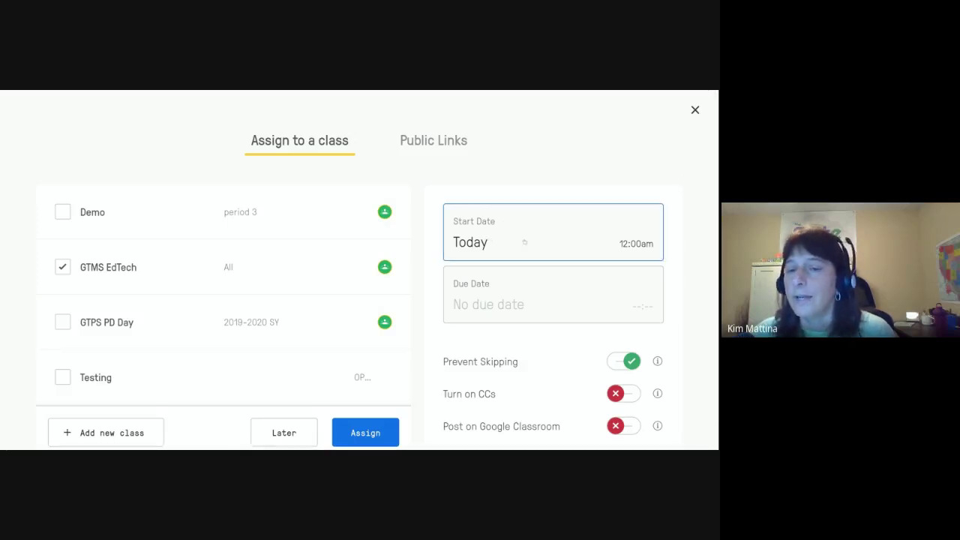
click(524, 304)
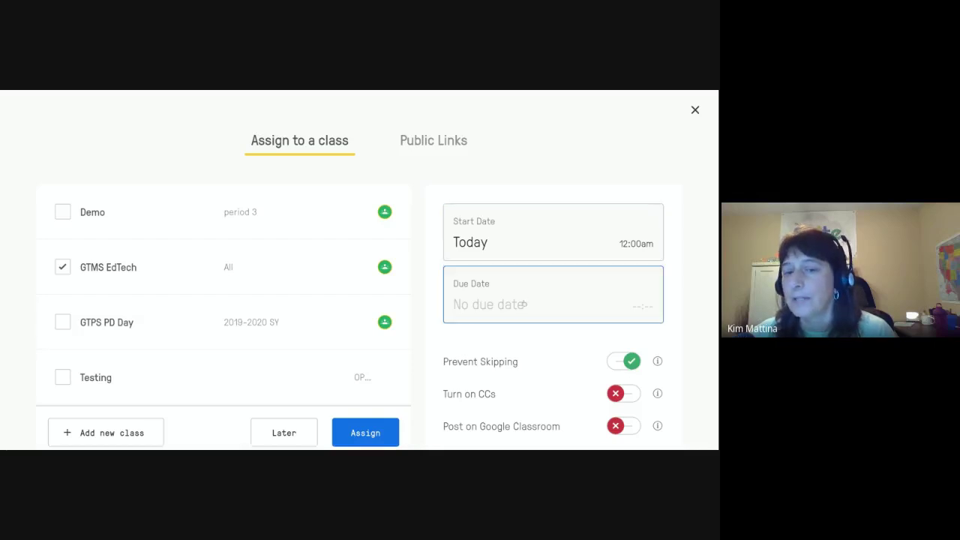
scroll(524, 305, down, 1)
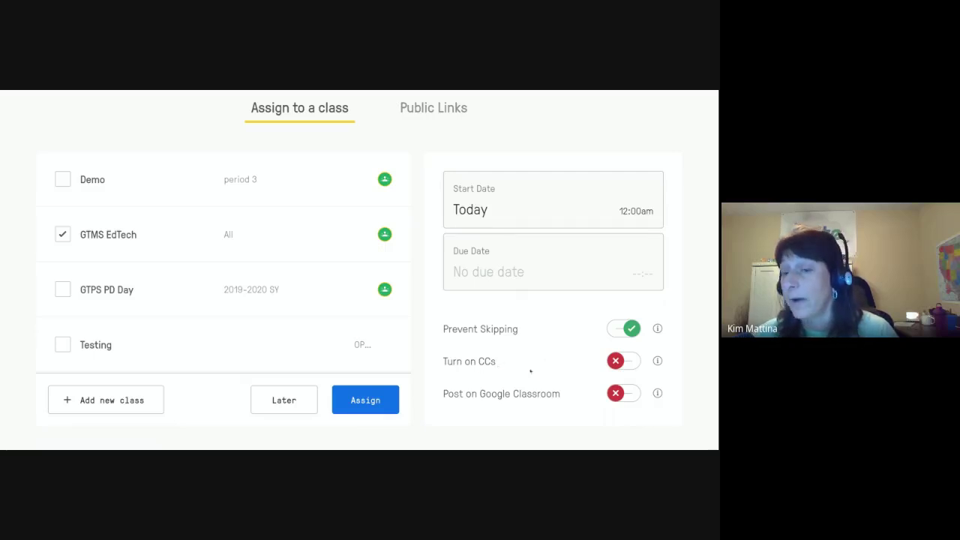
click(636, 365)
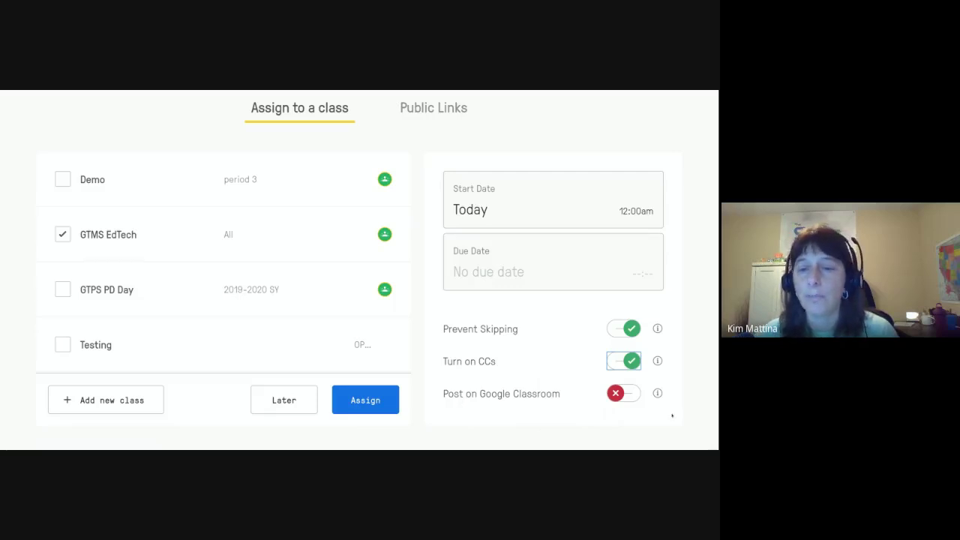
click(629, 395)
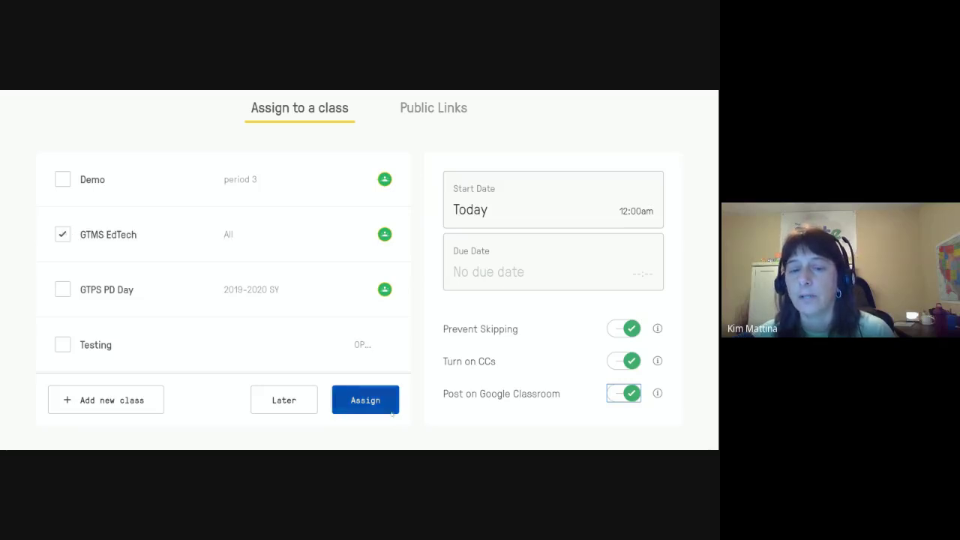
click(366, 399)
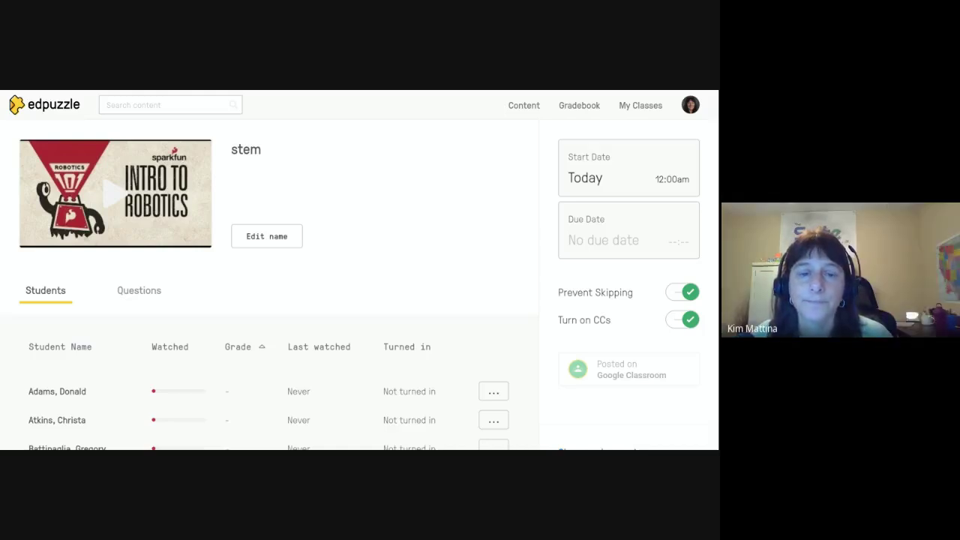
Examine the stem assignment's student progress list and its question results.
scroll(278, 281, down, 3)
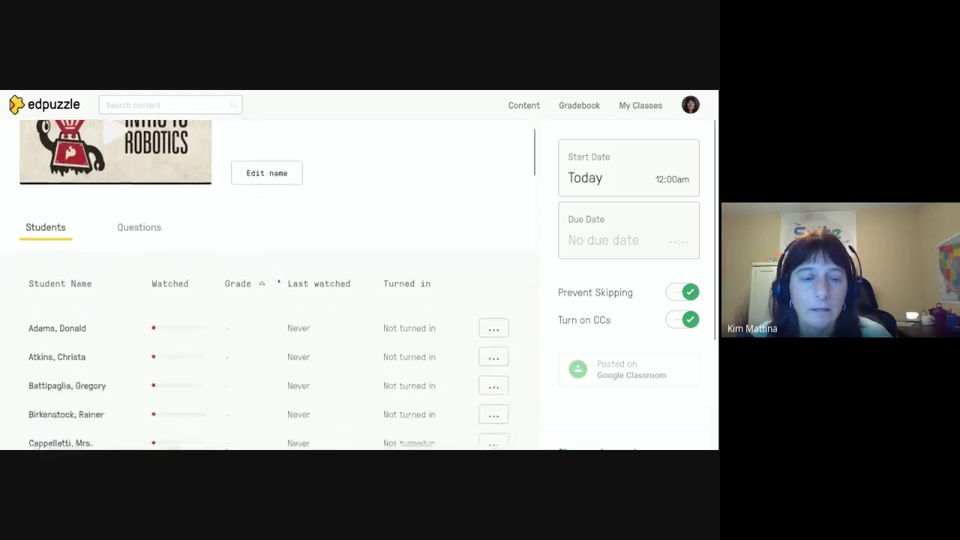
scroll(275, 281, down, 10)
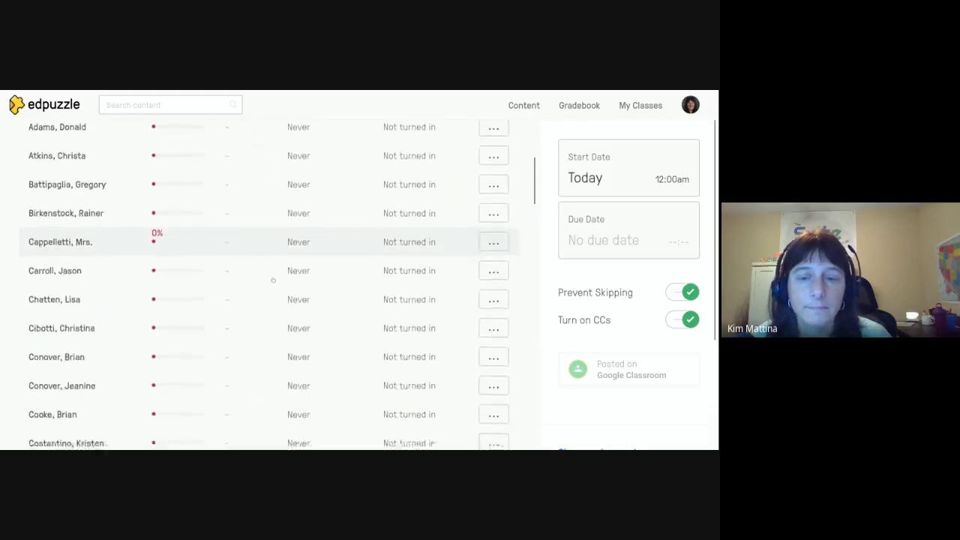
scroll(273, 280, down, 15)
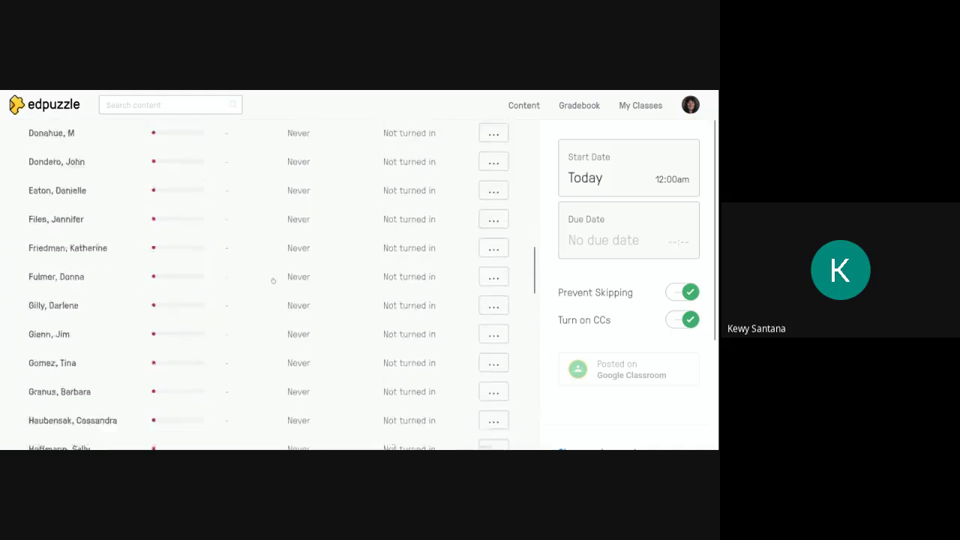
scroll(273, 280, down, 10)
scroll(273, 280, up, 20)
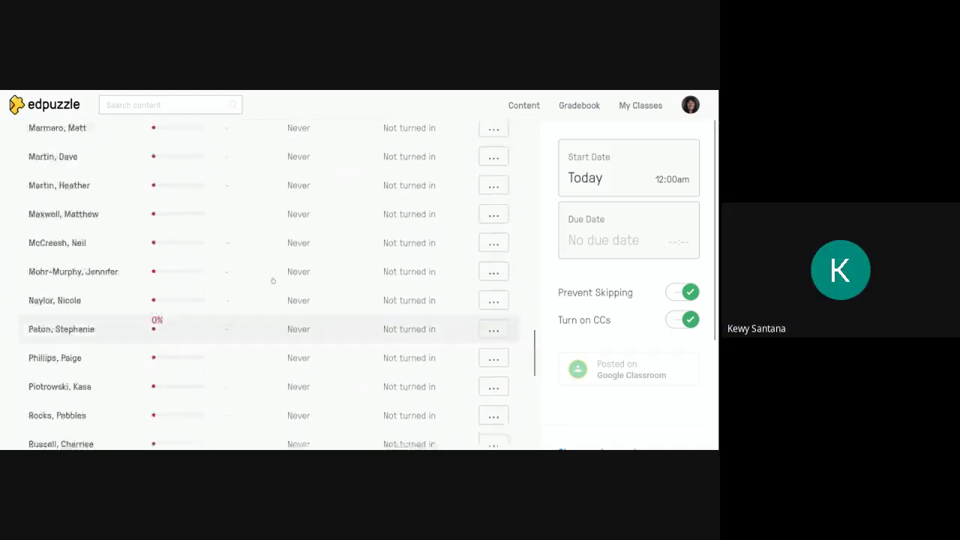
key(Tab)
key(Return)
scroll(324, 257, down, 3)
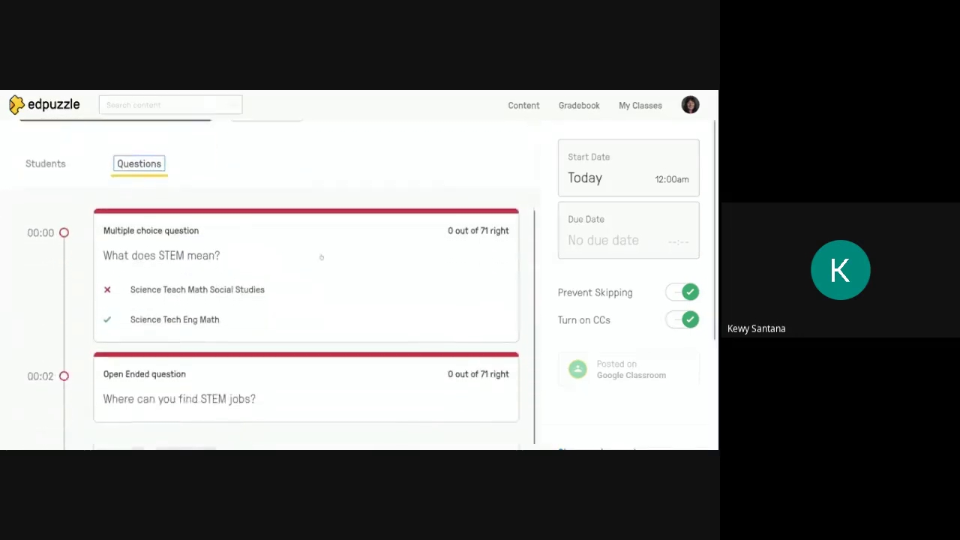
scroll(320, 255, up, 3)
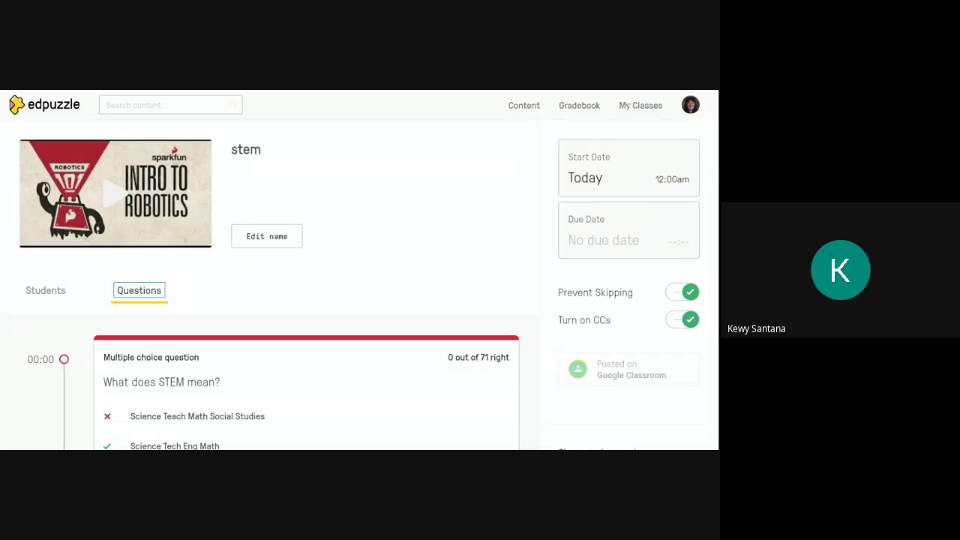
Open the Adding Integers with Integer Tiles video from the teacher's own content for editing.
click(507, 108)
click(520, 106)
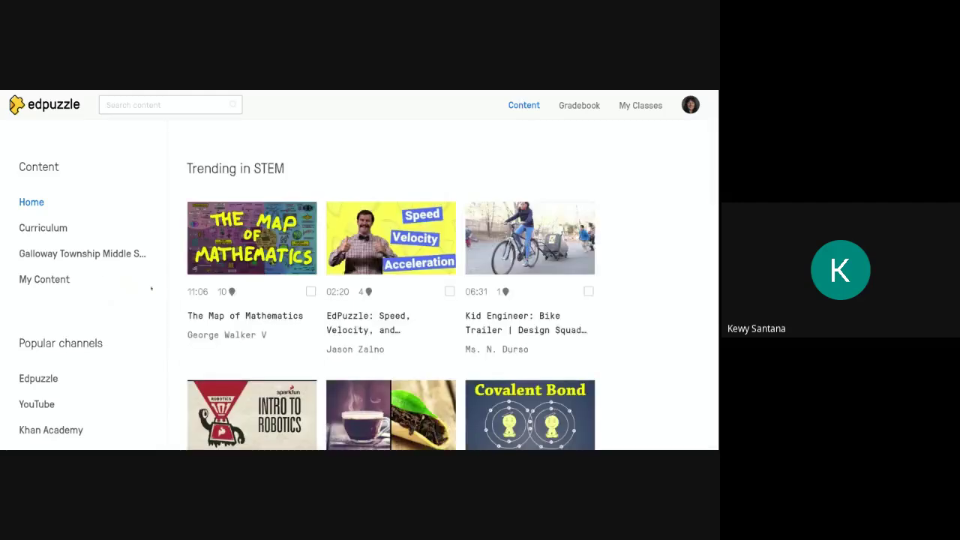
click(59, 277)
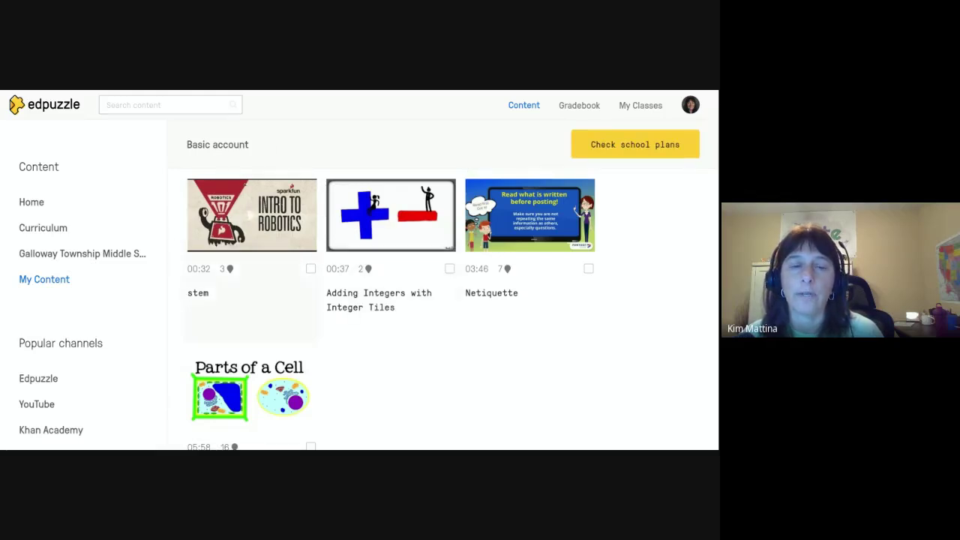
scroll(278, 300, down, 2)
scroll(278, 291, up, 1)
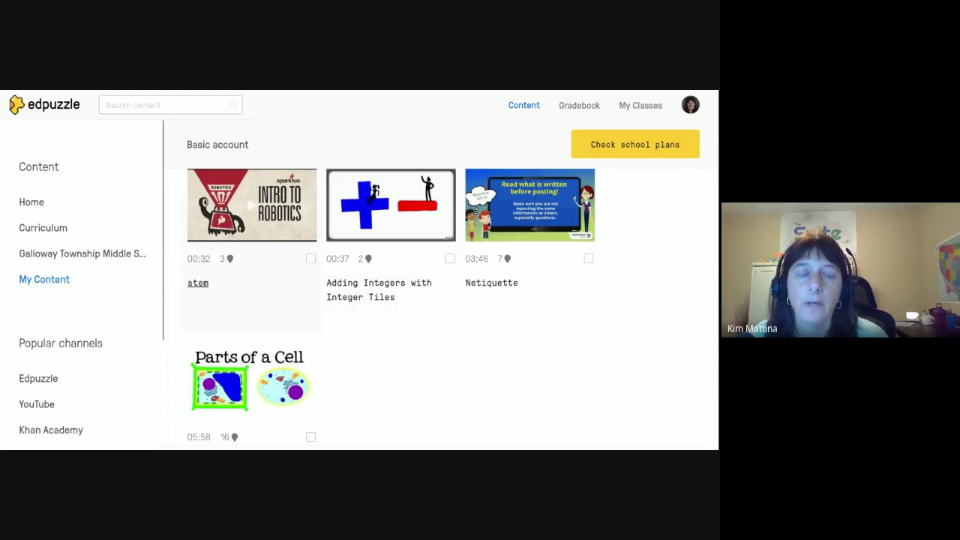
click(364, 281)
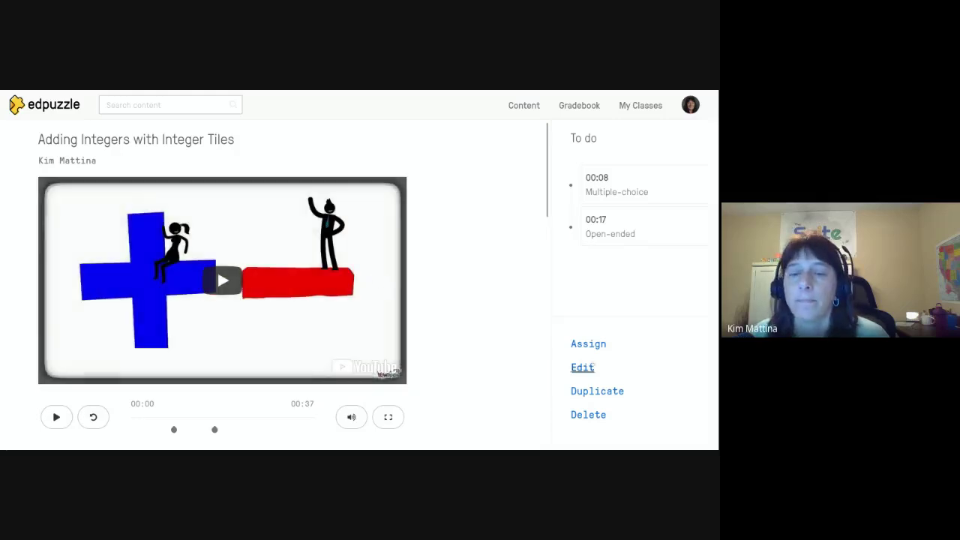
click(582, 367)
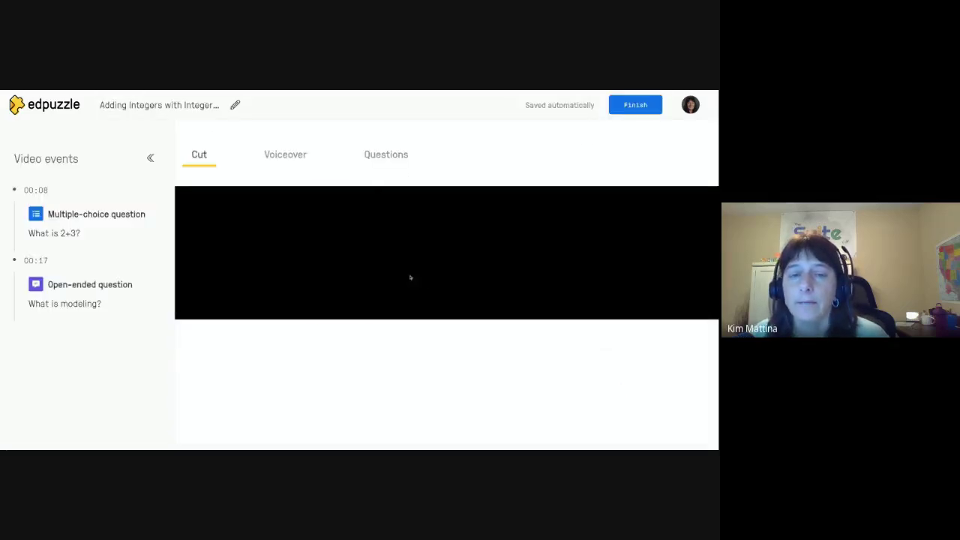
Reset the integer tiles video's cuts to restore its full length, and finish editing.
scroll(331, 340, down, 1)
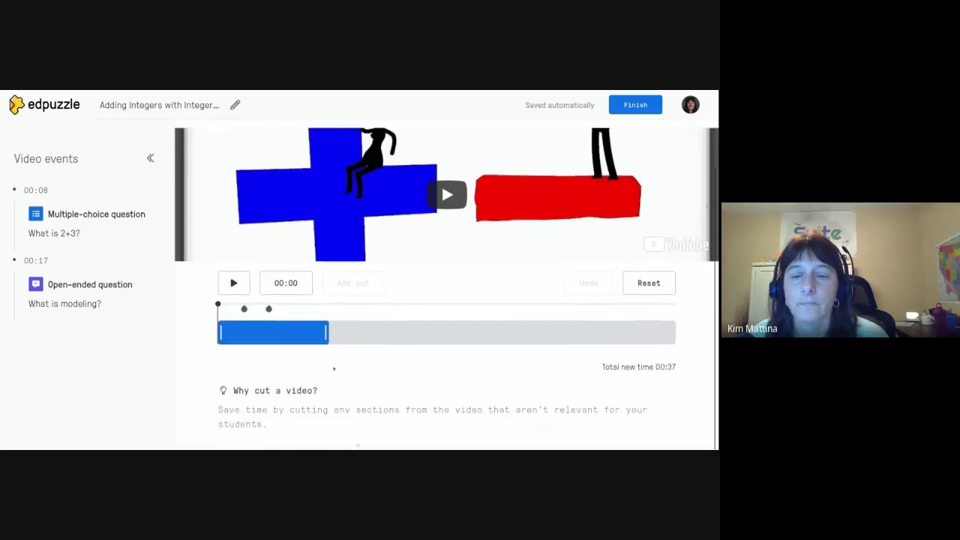
scroll(289, 306, up, 1)
click(289, 306)
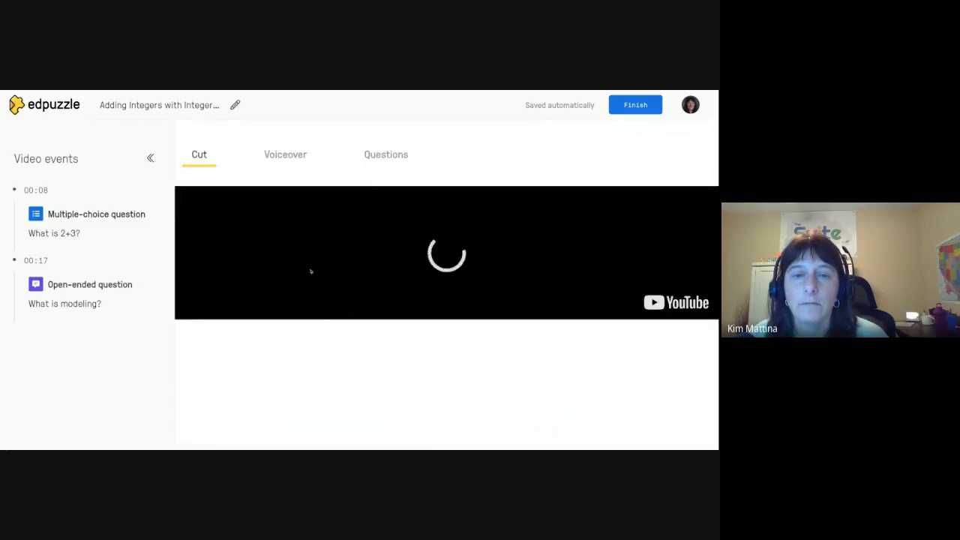
click(230, 341)
scroll(448, 174, down, 1)
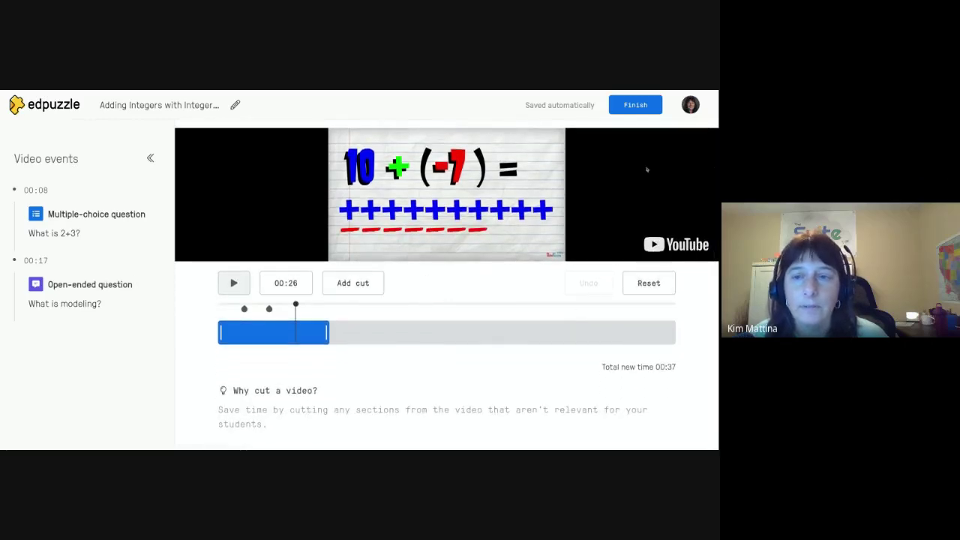
click(656, 278)
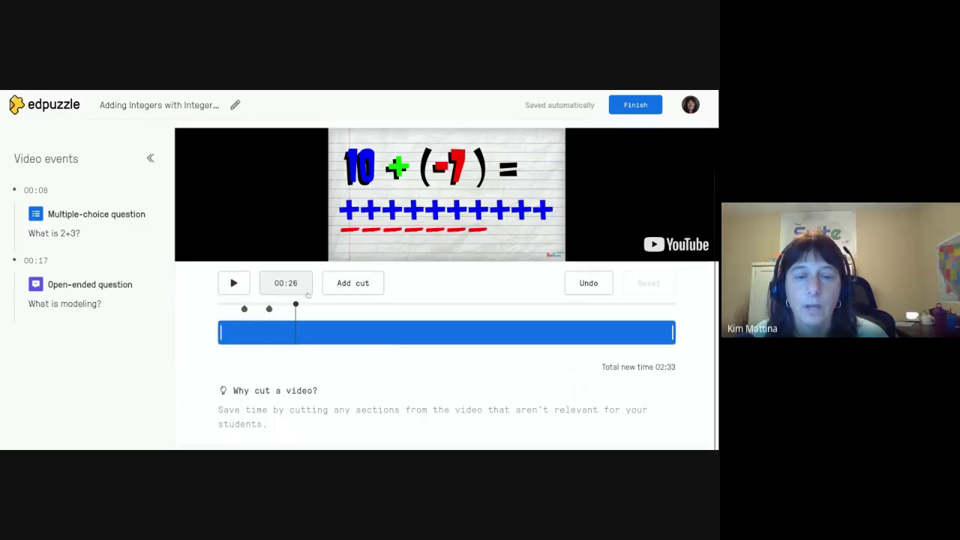
click(625, 104)
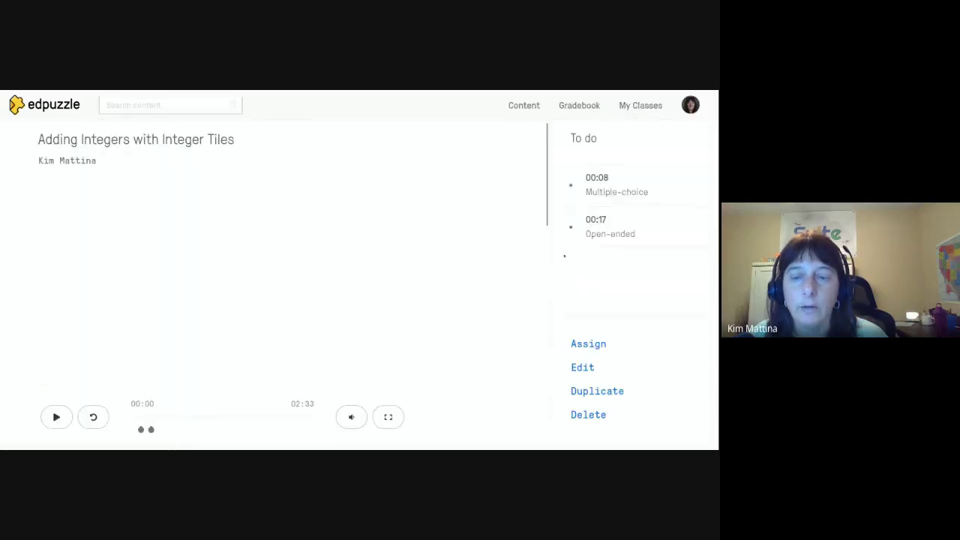
Edit the integer tiles video again and start a new multiple-choice question at 00:00.
scroll(443, 332, down, 1)
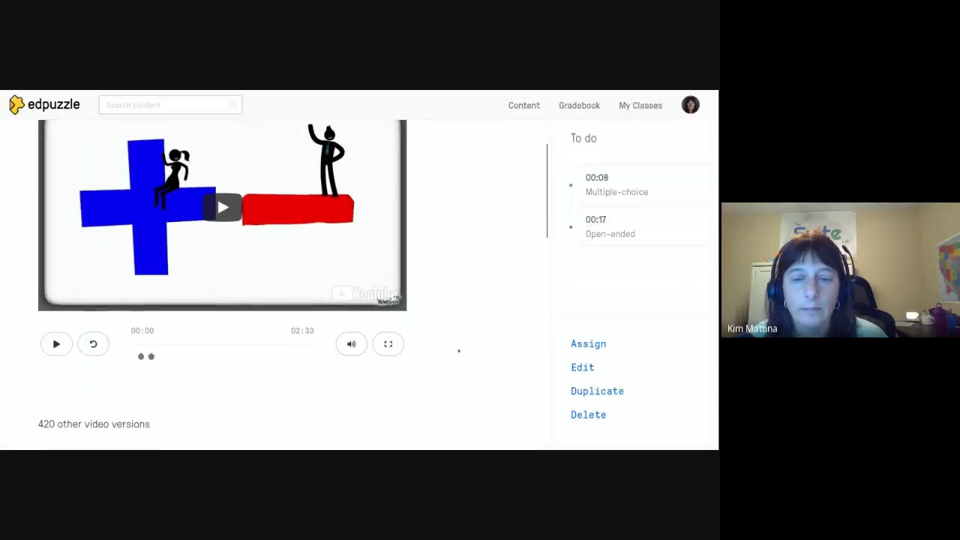
click(582, 367)
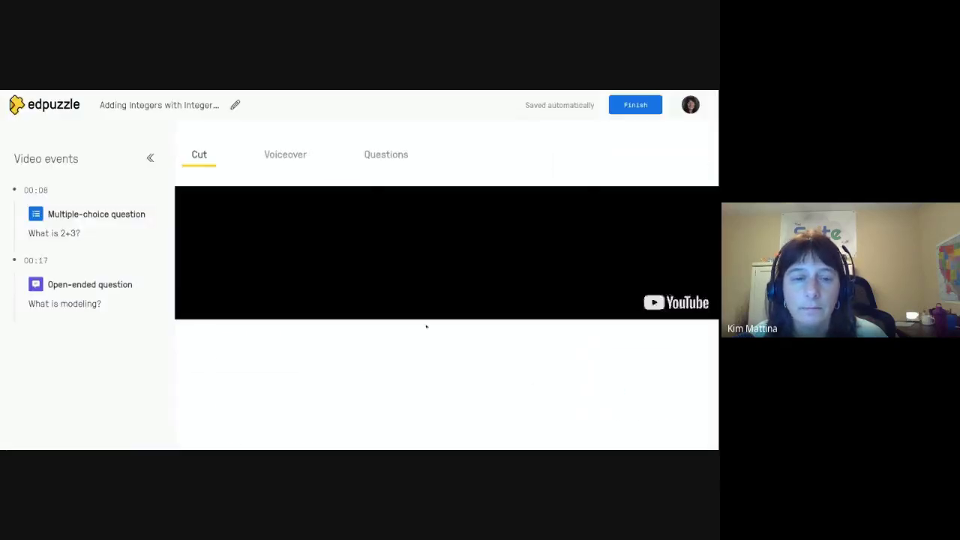
click(379, 156)
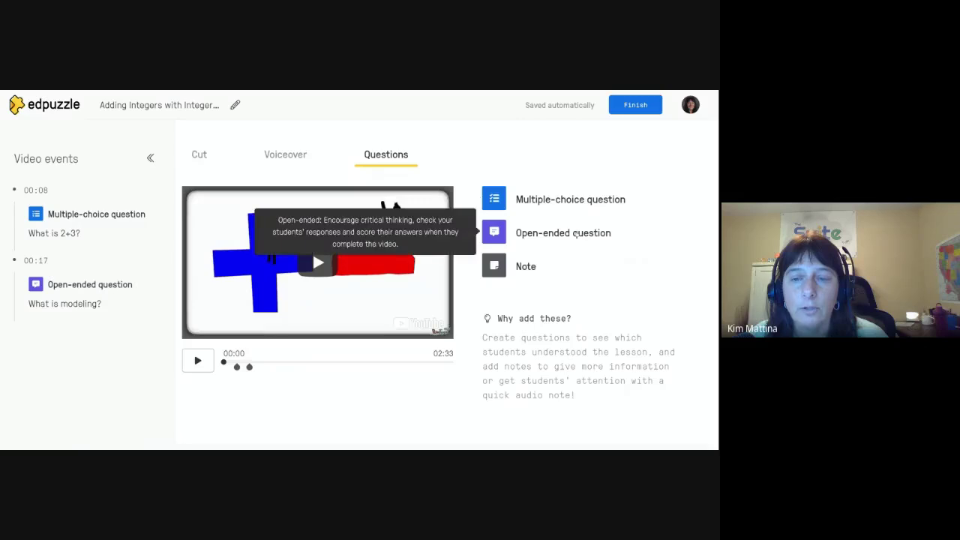
click(573, 203)
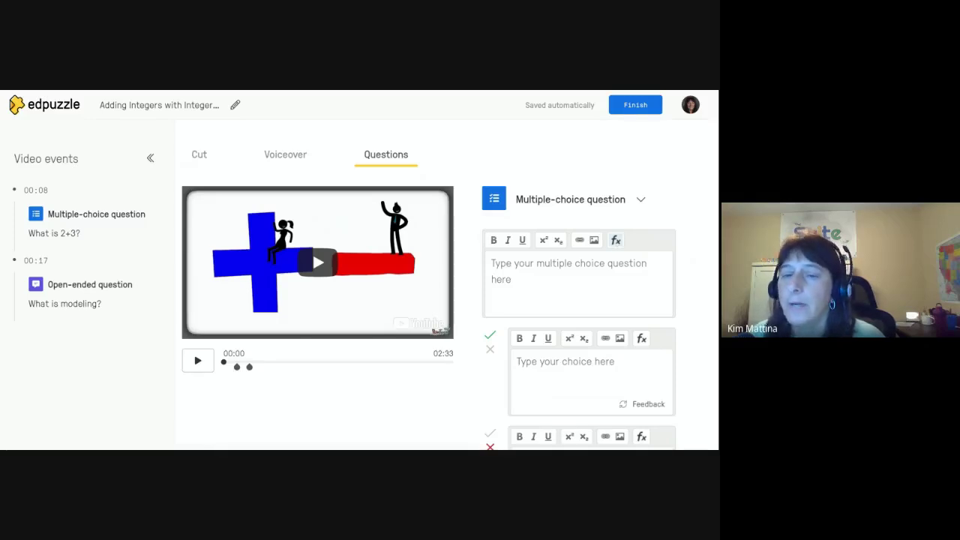
Insert an equation consisting of a superscript 4 into the multiple-choice question's text.
click(616, 240)
click(233, 179)
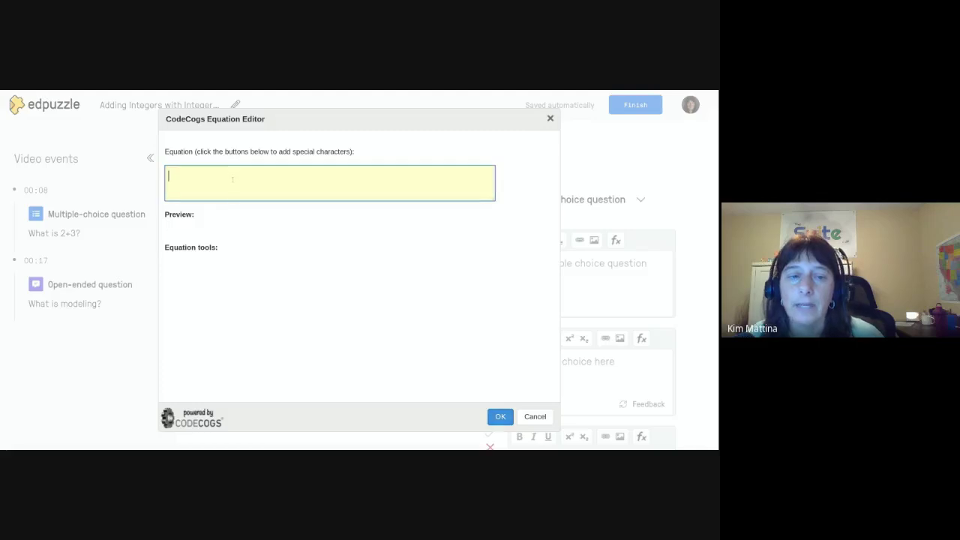
click(237, 226)
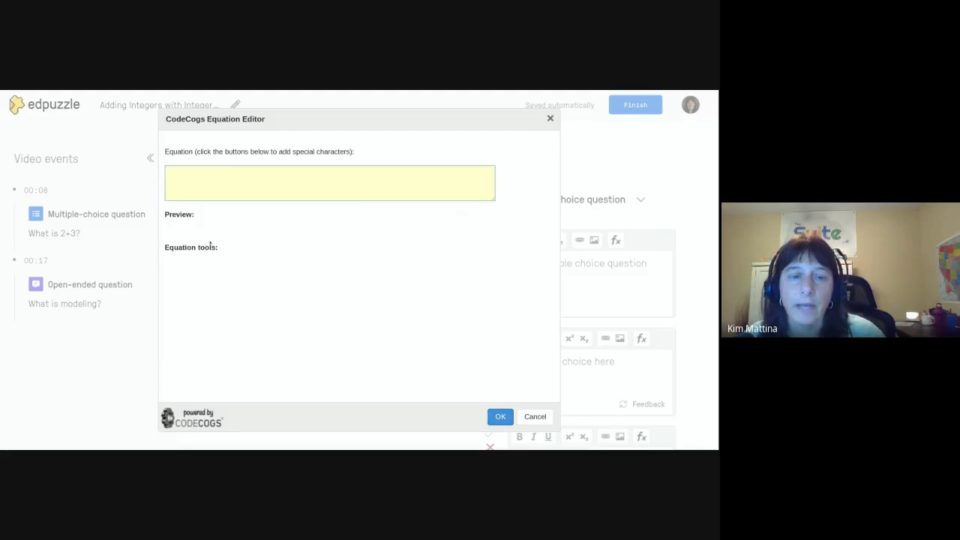
click(223, 181)
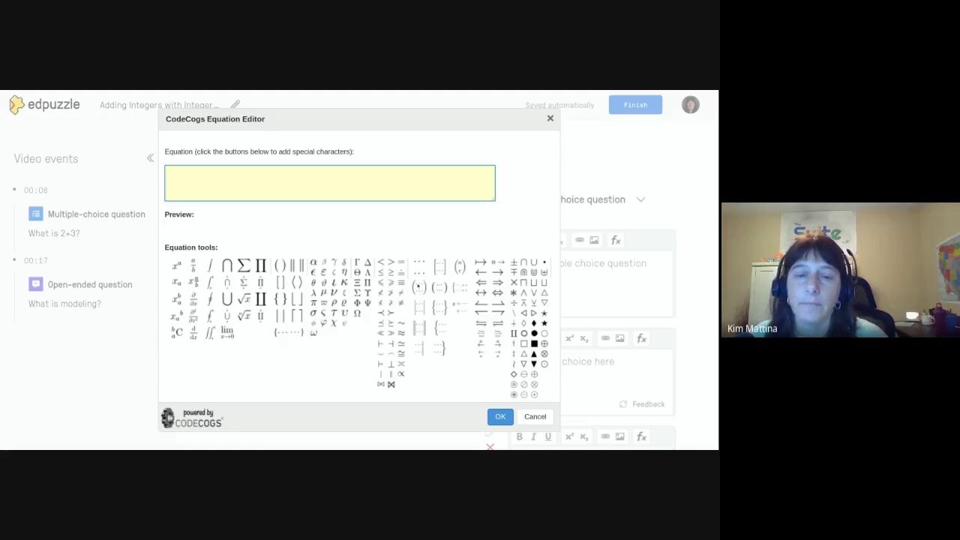
click(176, 266)
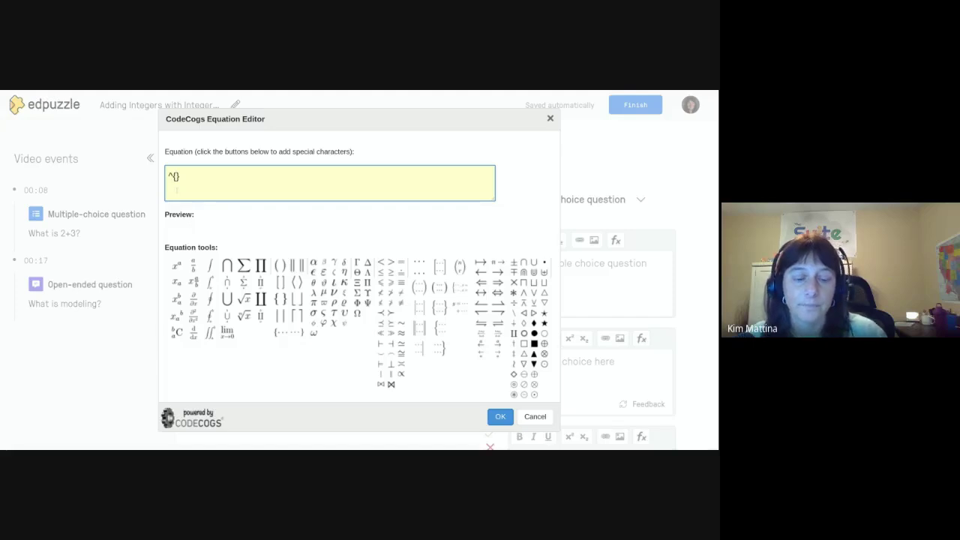
text(4)
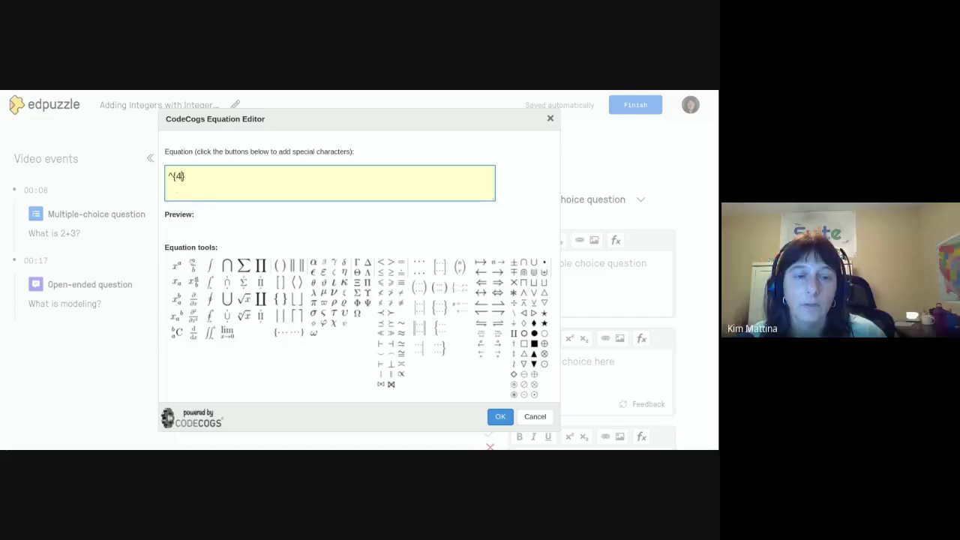
click(500, 416)
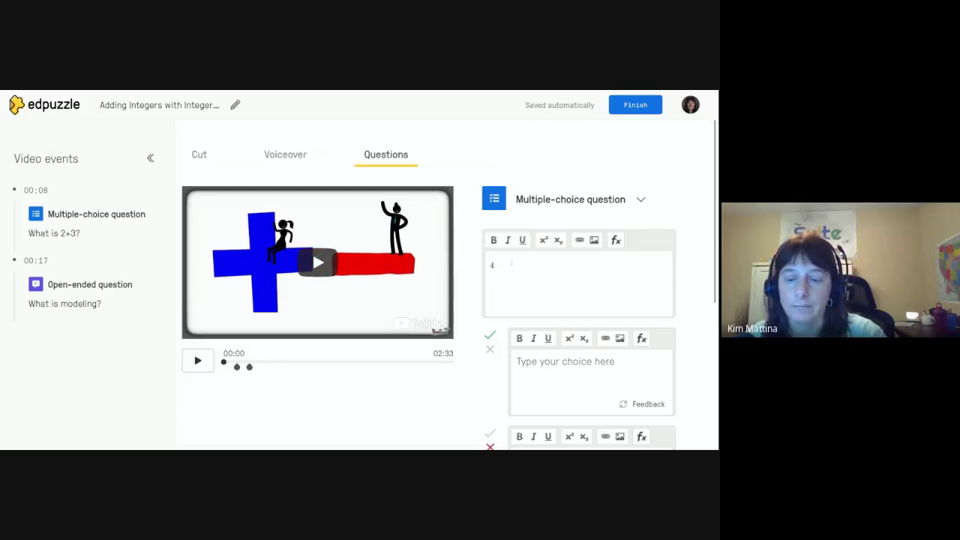
Replace the question text's equation with a superscript mixed number, 4 followed by the fraction 2/4.
key(BackSpace)
click(615, 239)
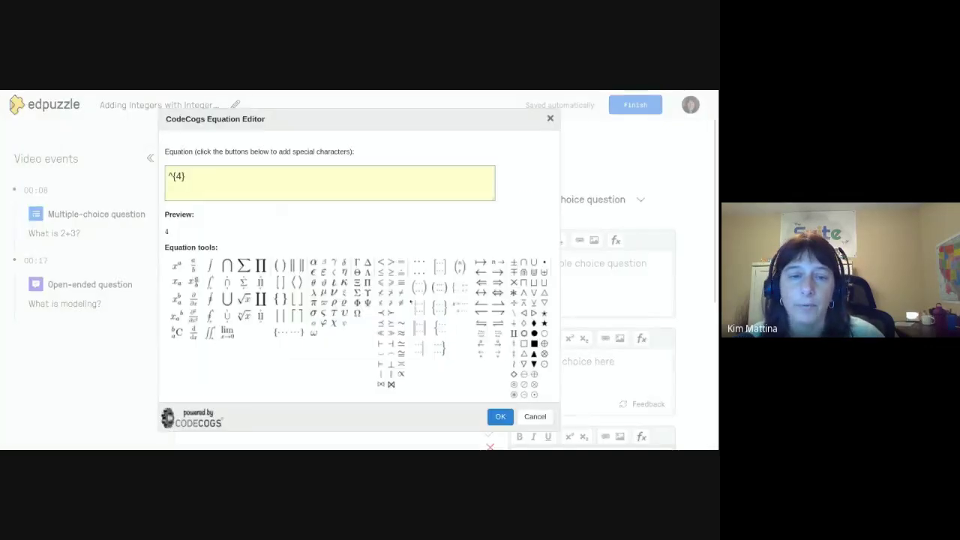
click(193, 267)
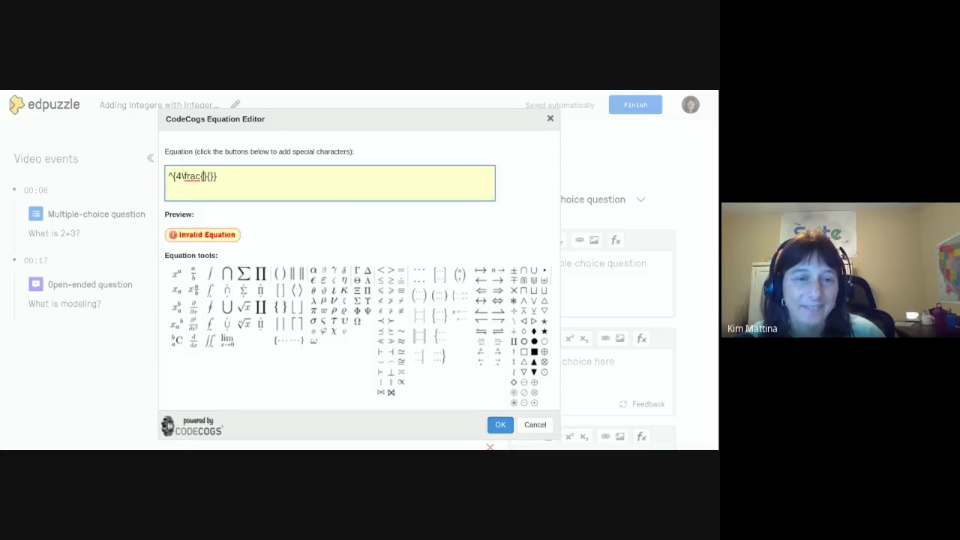
text(2}{)
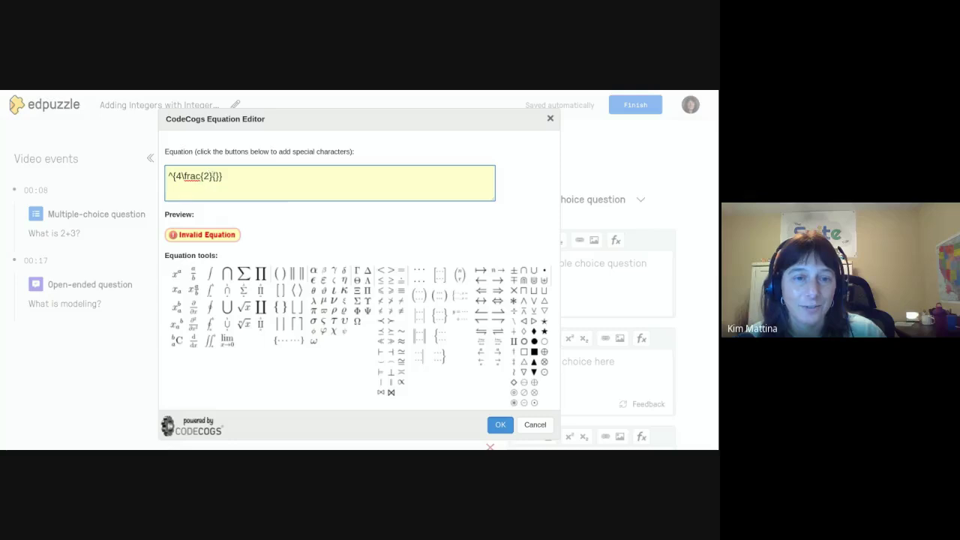
text(4)
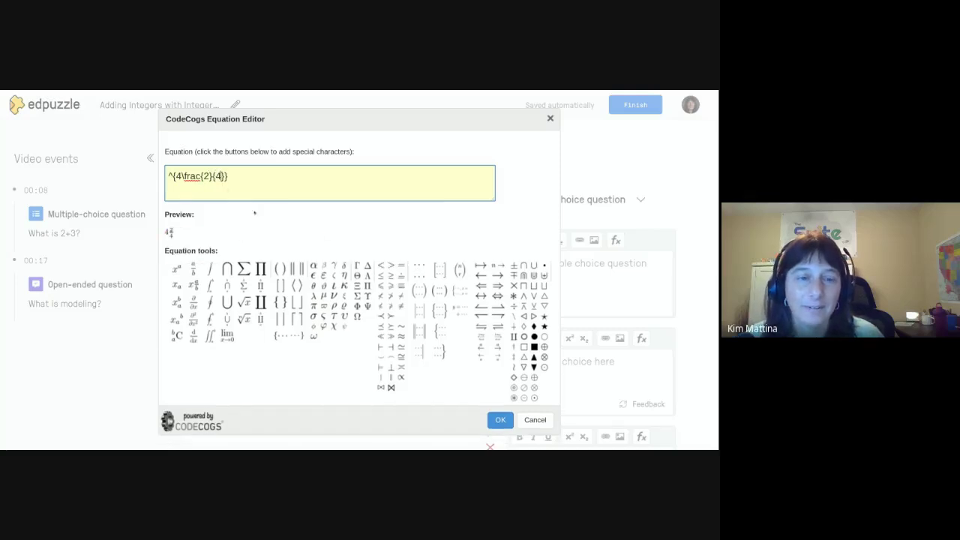
click(497, 419)
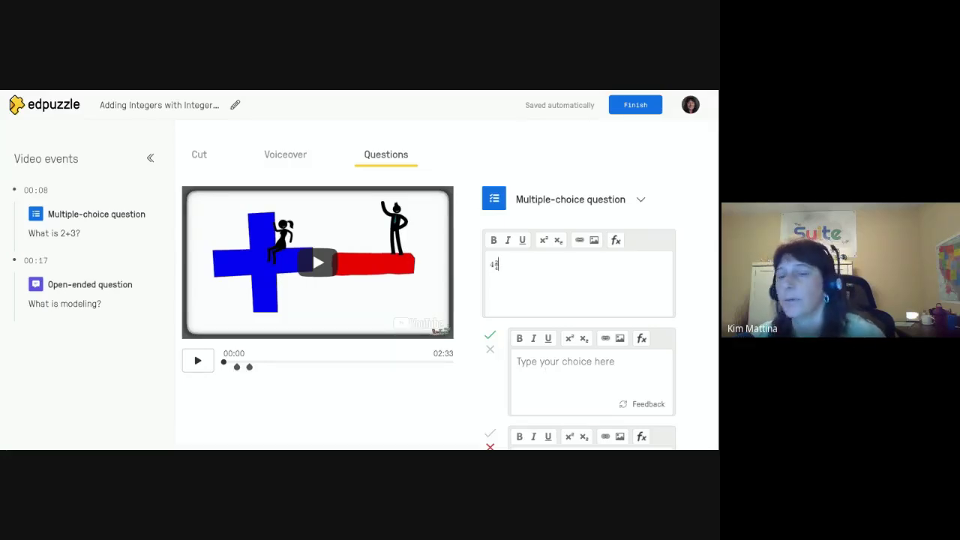
Discard the new multiple-choice question and finish editing the integer tiles video.
scroll(513, 287, down, 5)
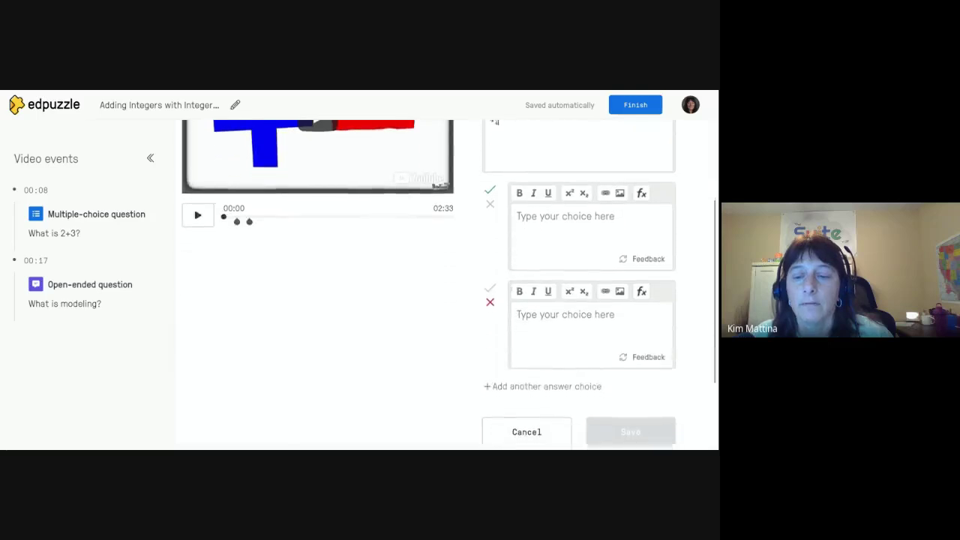
click(525, 332)
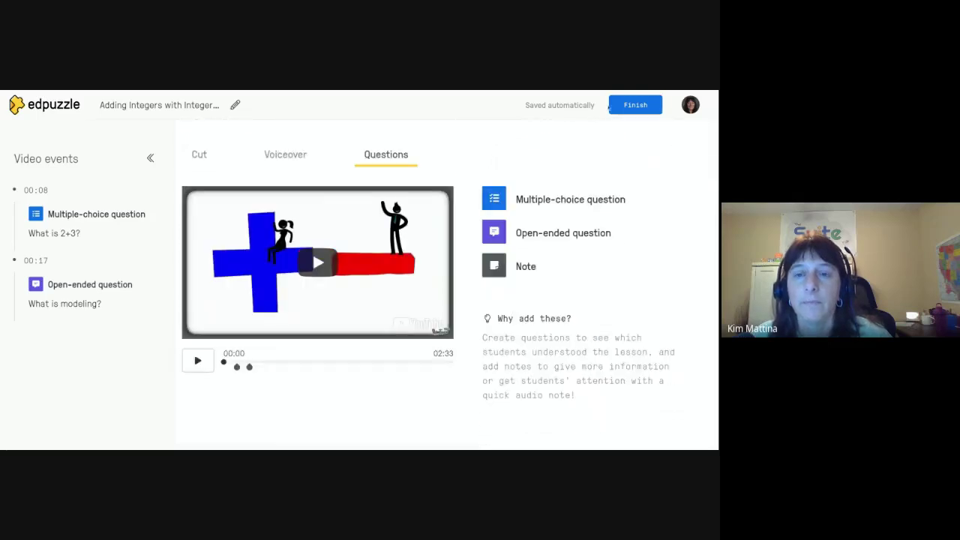
click(627, 105)
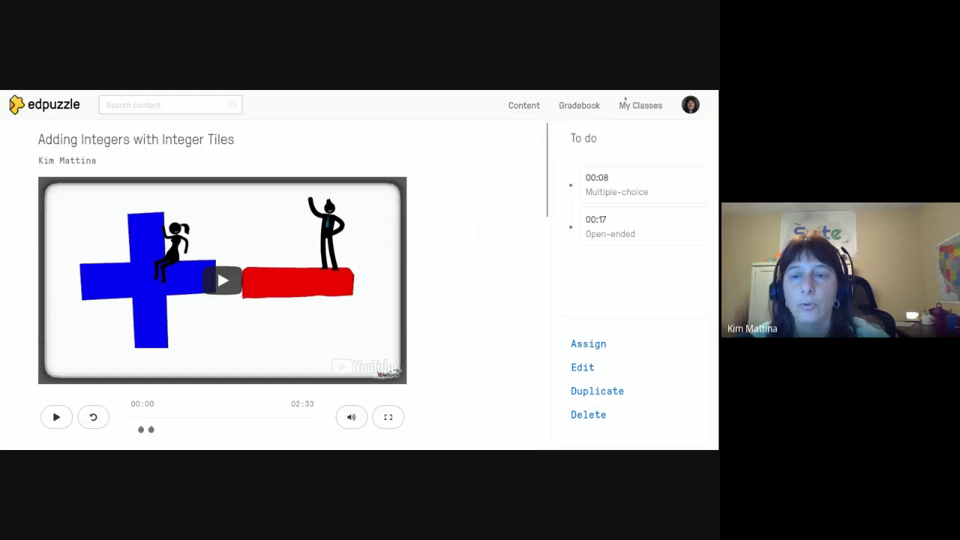
Return to the content library and view the videos in the teacher's own content.
click(523, 105)
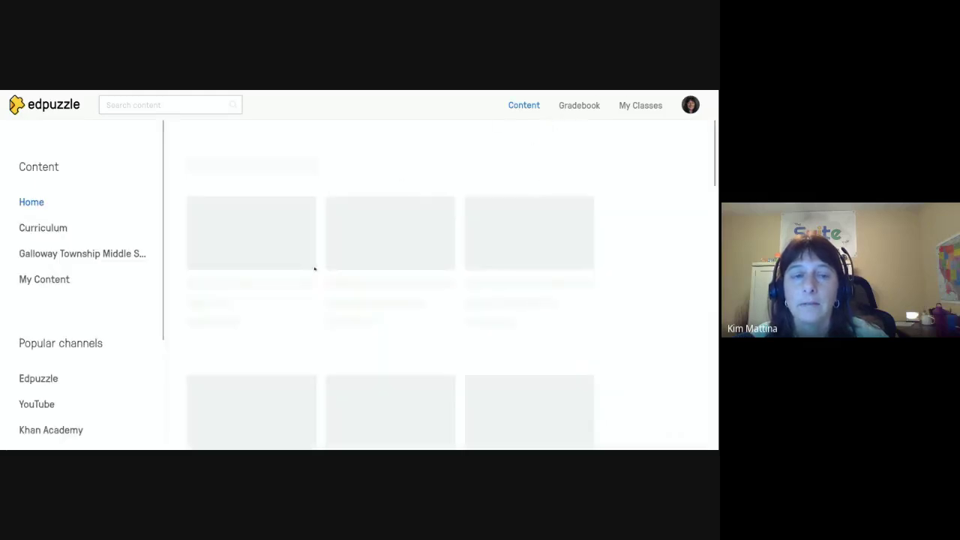
click(45, 279)
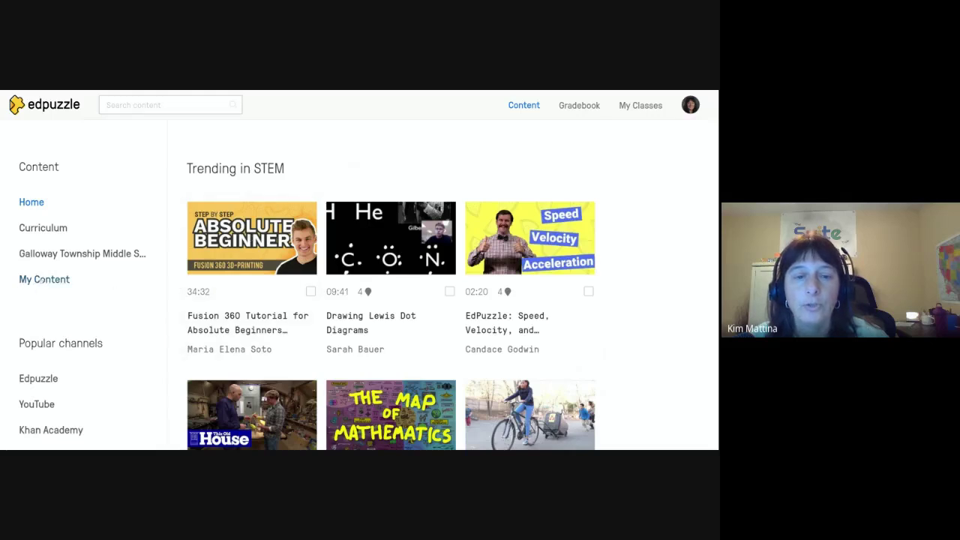
scroll(45, 282, down, 2)
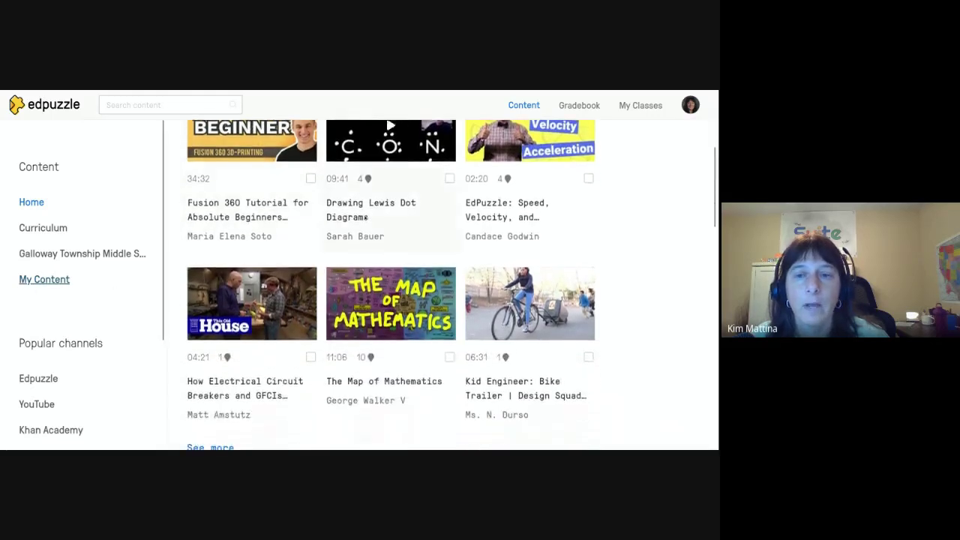
click(41, 279)
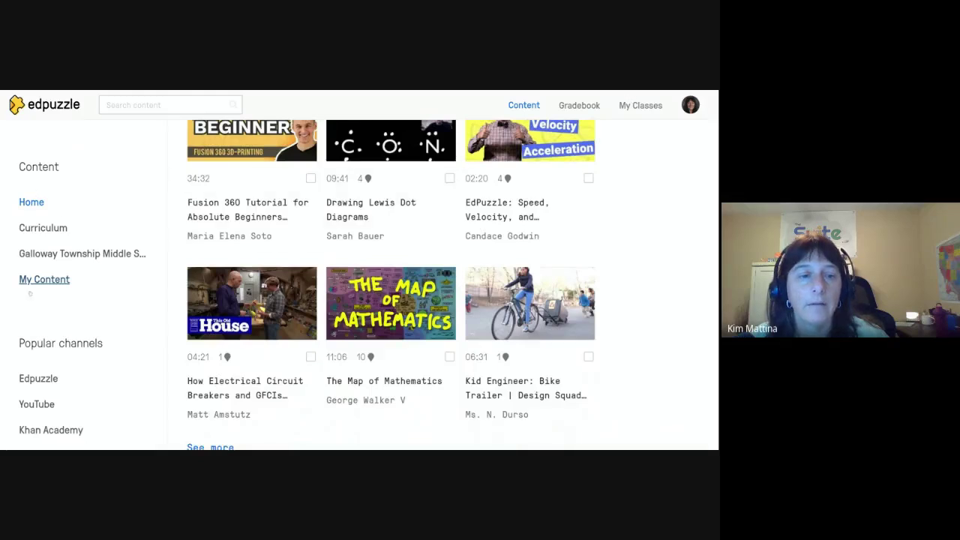
scroll(352, 270, down, 1)
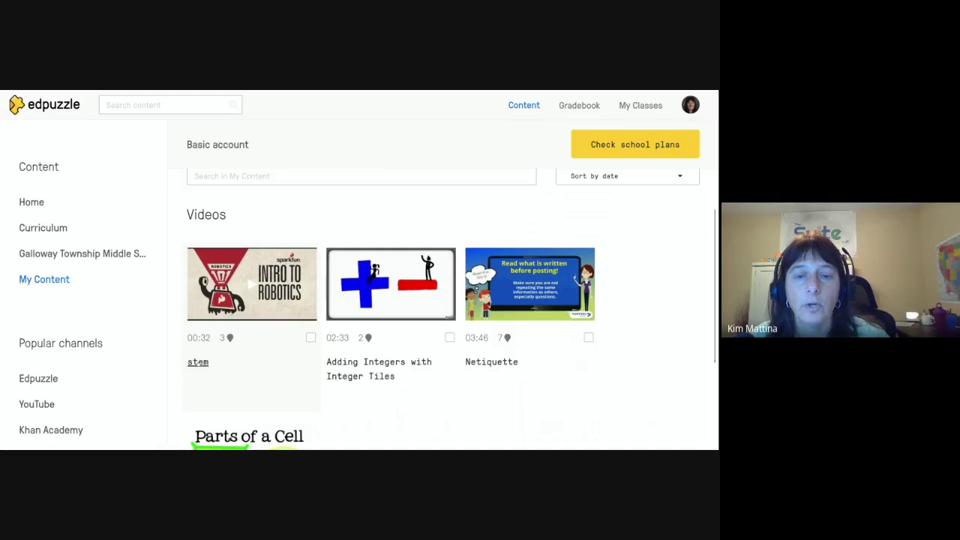
Open the gradebook and view the GTPS PD Day class.
click(575, 104)
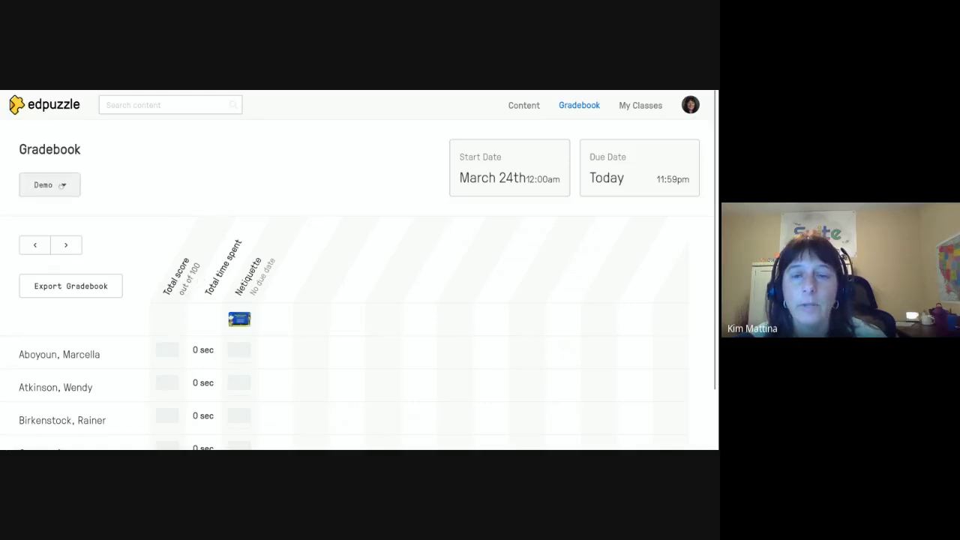
click(63, 185)
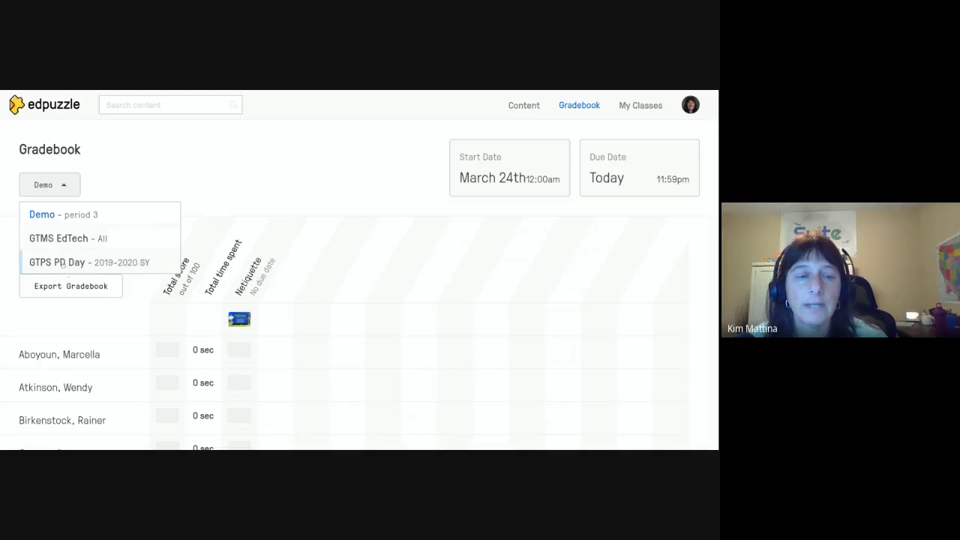
click(61, 262)
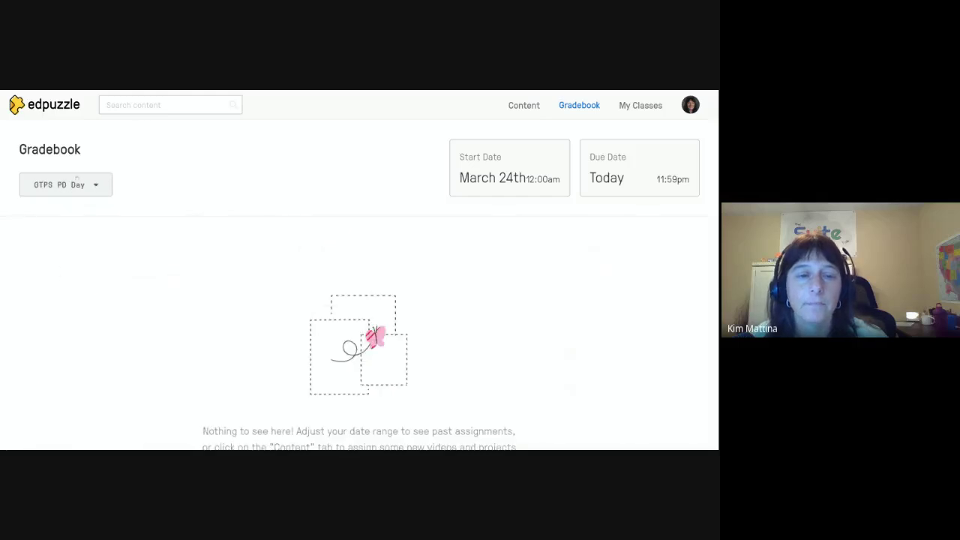
scroll(75, 233, down, 3)
scroll(79, 210, up, 3)
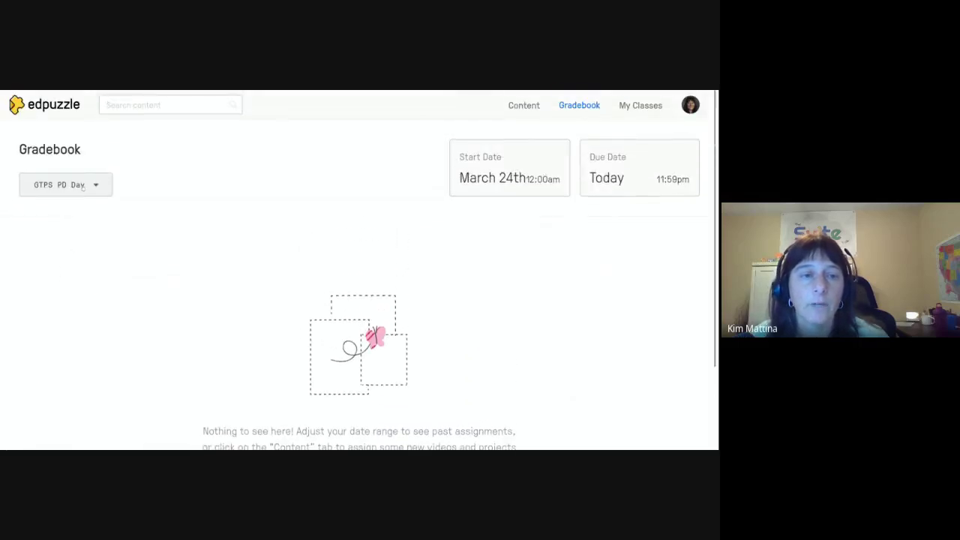
Switch the gradebook to the GTMS EdTech class and examine the students' scores and time spent on the stem assignment.
click(82, 186)
click(64, 239)
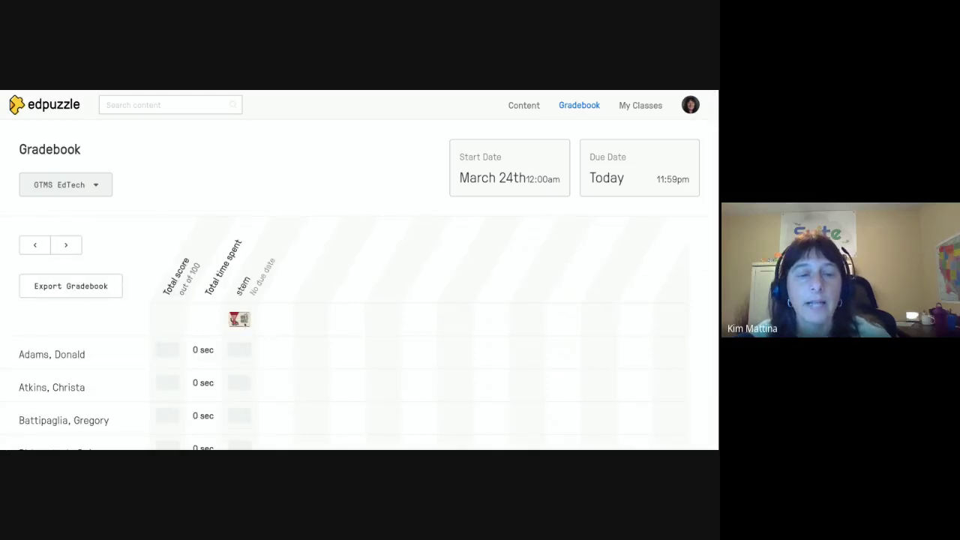
scroll(134, 346, down, 2)
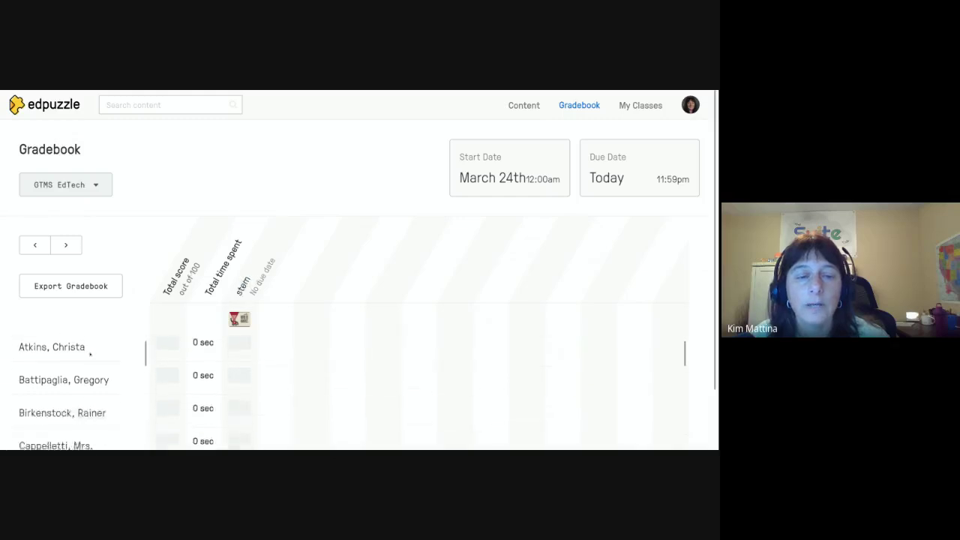
scroll(139, 349, up, 2)
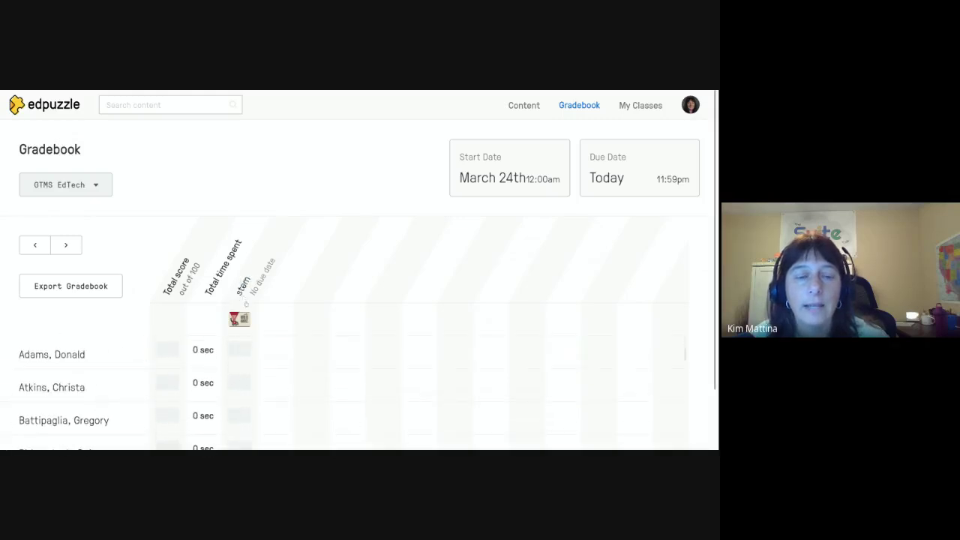
scroll(247, 293, down, 1)
scroll(257, 272, down, 2)
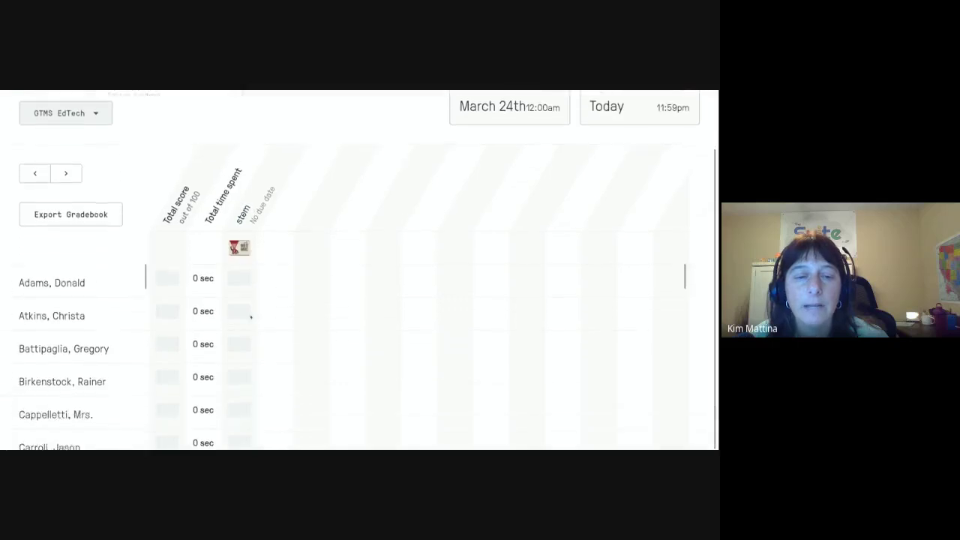
scroll(246, 343, down, 4)
scroll(240, 345, down, 7)
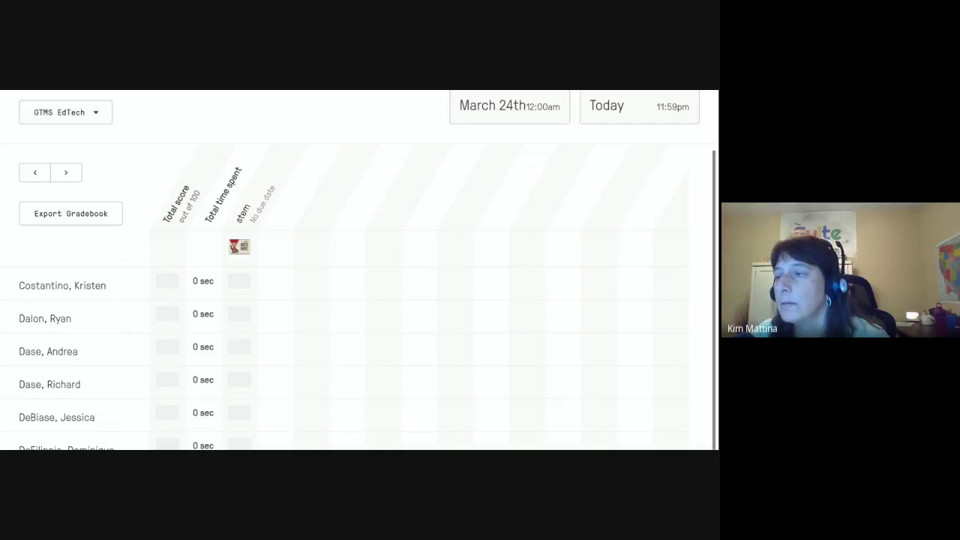
scroll(234, 343, down, 6)
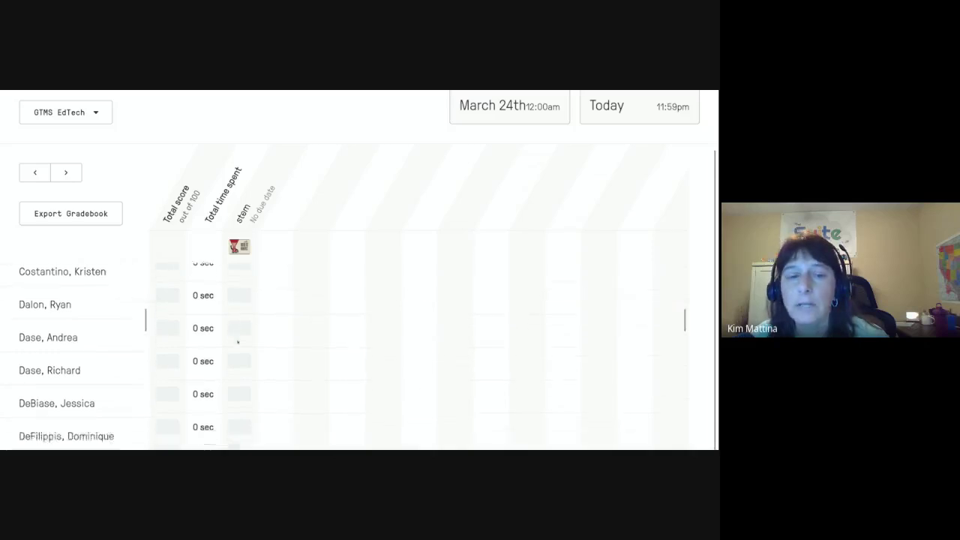
Open one student's stem results from the gradebook and review the viewing statistics and question responses.
click(234, 345)
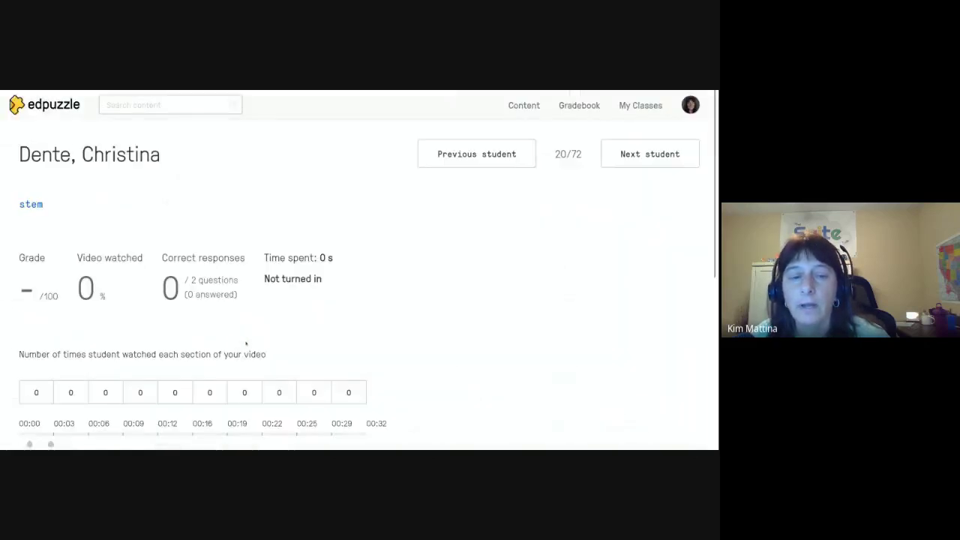
scroll(246, 343, down, 1)
scroll(248, 340, up, 1)
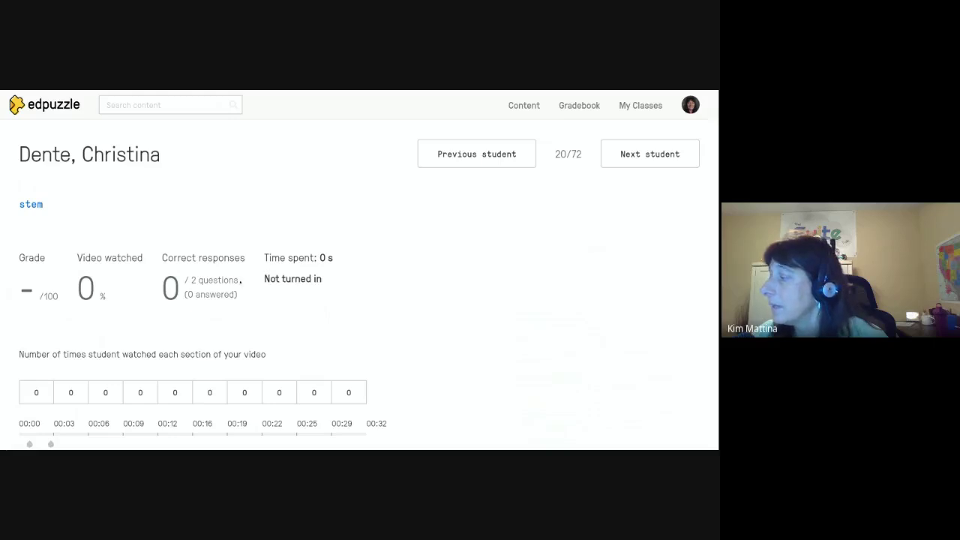
scroll(255, 262, down, 2)
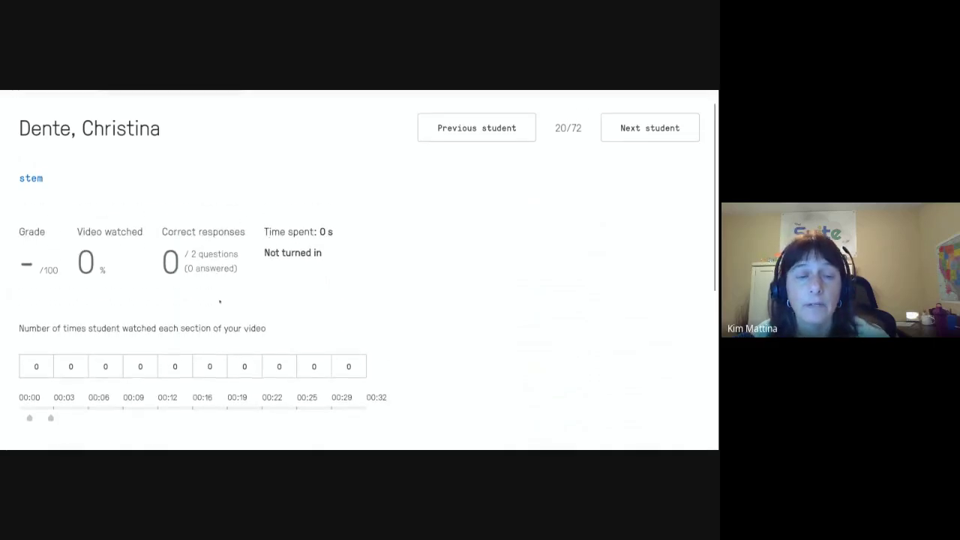
scroll(166, 328, down, 4)
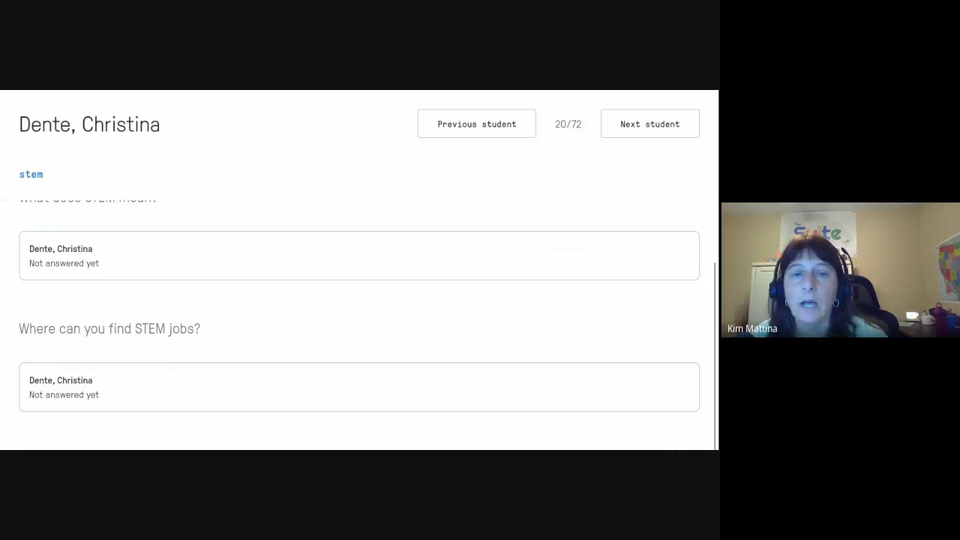
scroll(367, 323, up, 5)
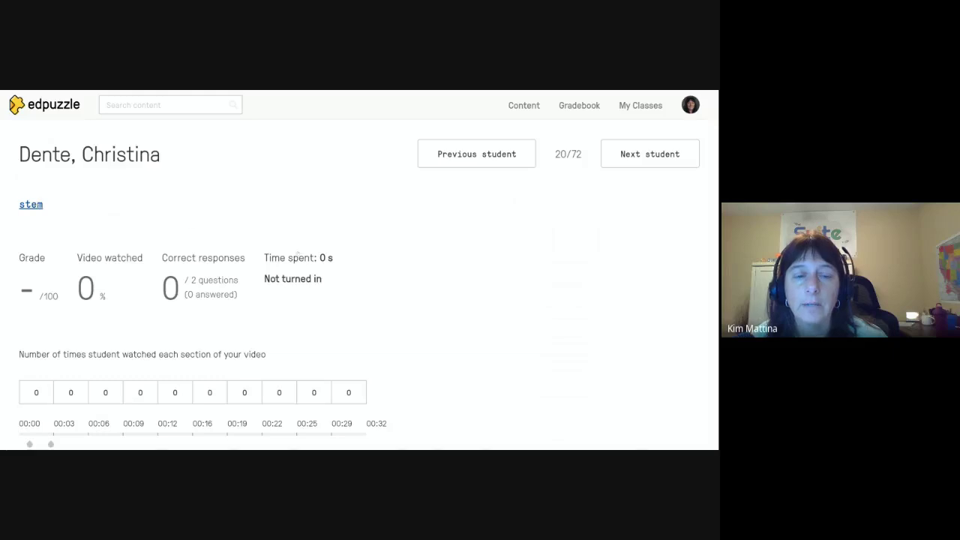
Open the stem assignment from the student's results and review the class's watch progress, grades and turn-in status.
scroll(258, 342, down, 1)
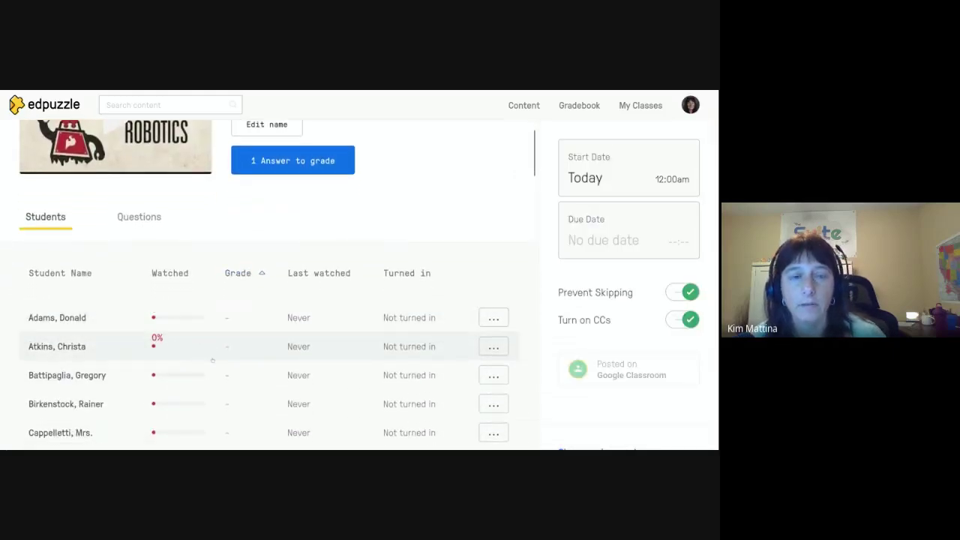
scroll(215, 361, down, 1)
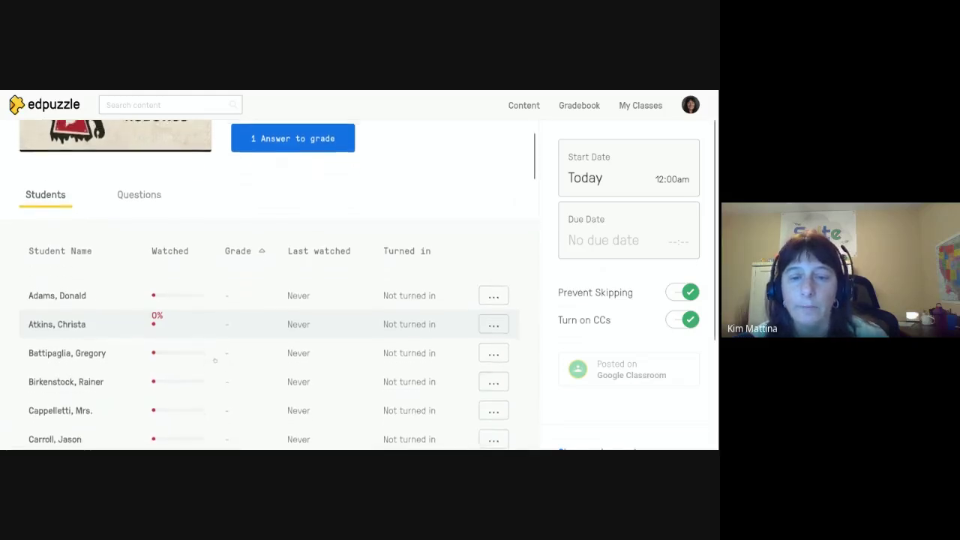
scroll(214, 361, up, 1)
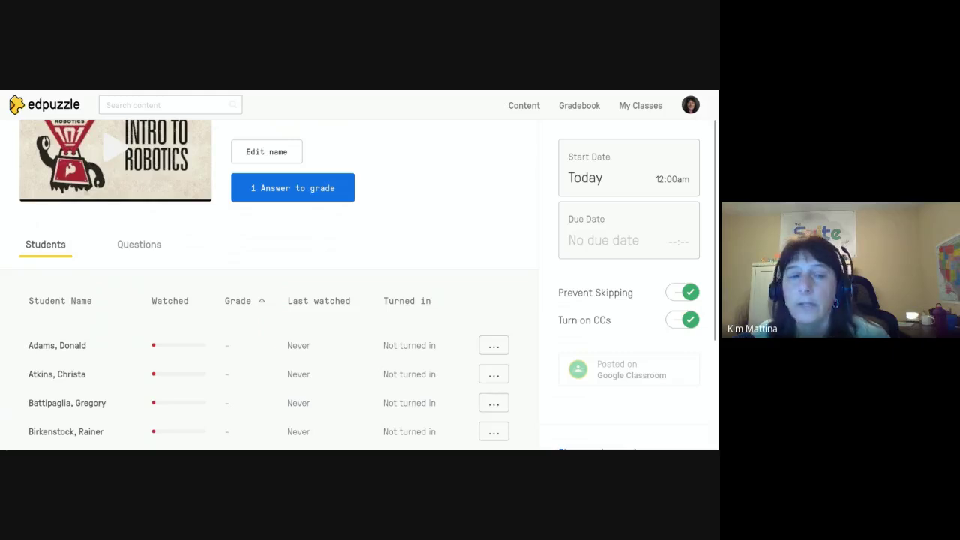
scroll(172, 355, down, 1)
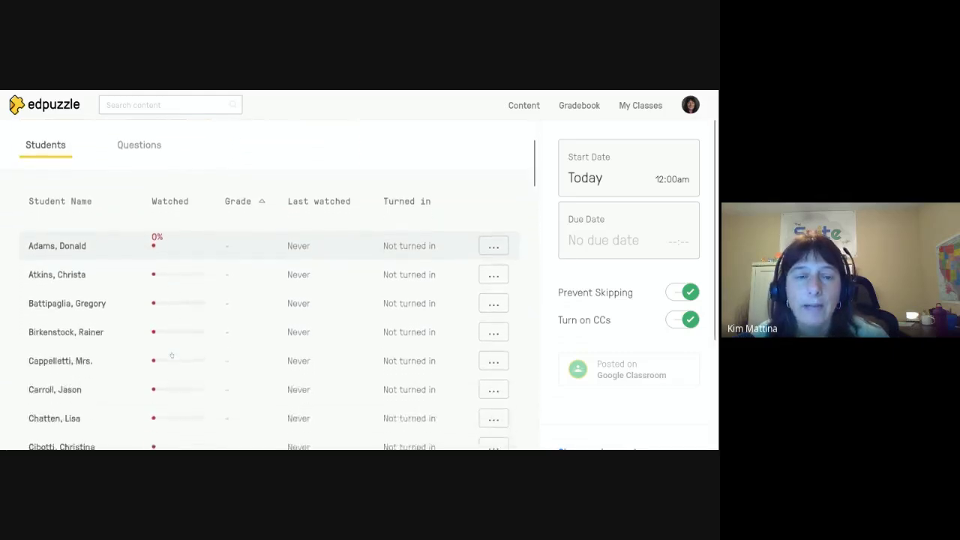
scroll(172, 355, down, 3)
scroll(171, 356, down, 3)
Open the stem assignment's answers awaiting grading and mark the "Where can you find STEM jobs?" response as correct.
scroll(172, 356, up, 1)
scroll(172, 355, up, 6)
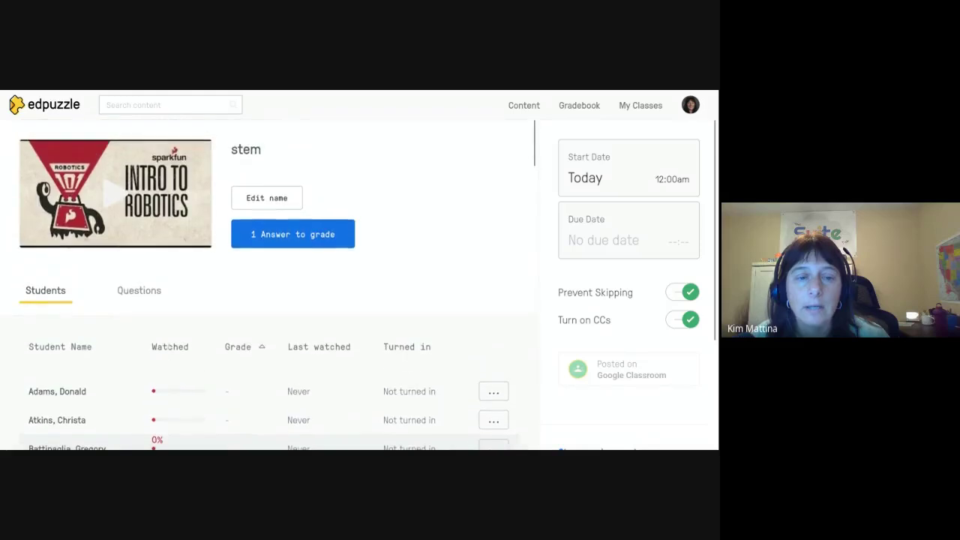
click(285, 236)
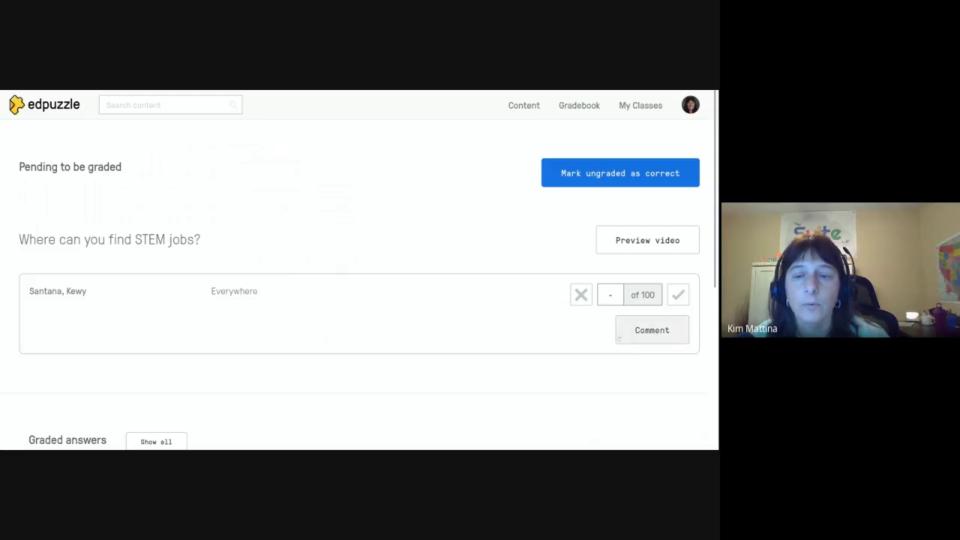
click(678, 294)
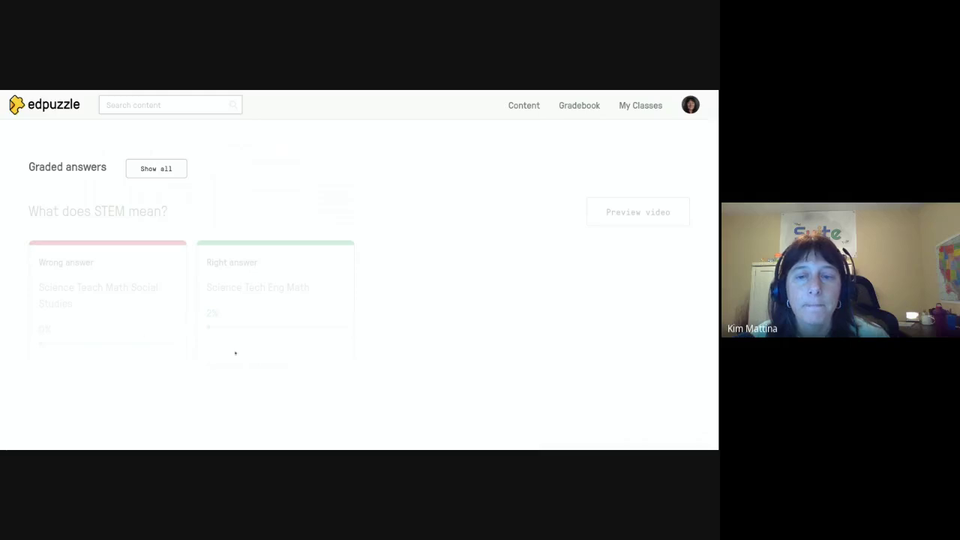
Show all graded answers for the stem assignment and review the responses to both questions.
scroll(217, 332, down, 1)
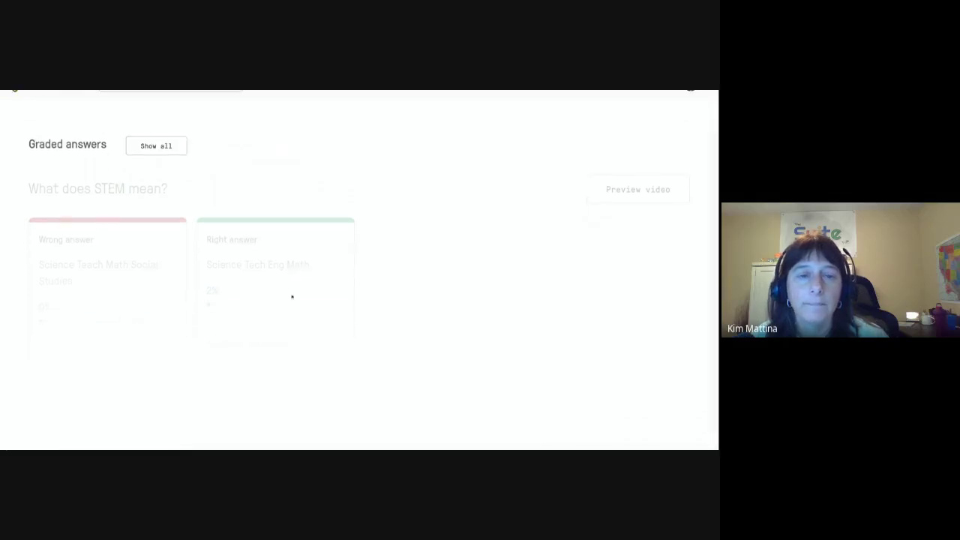
click(136, 143)
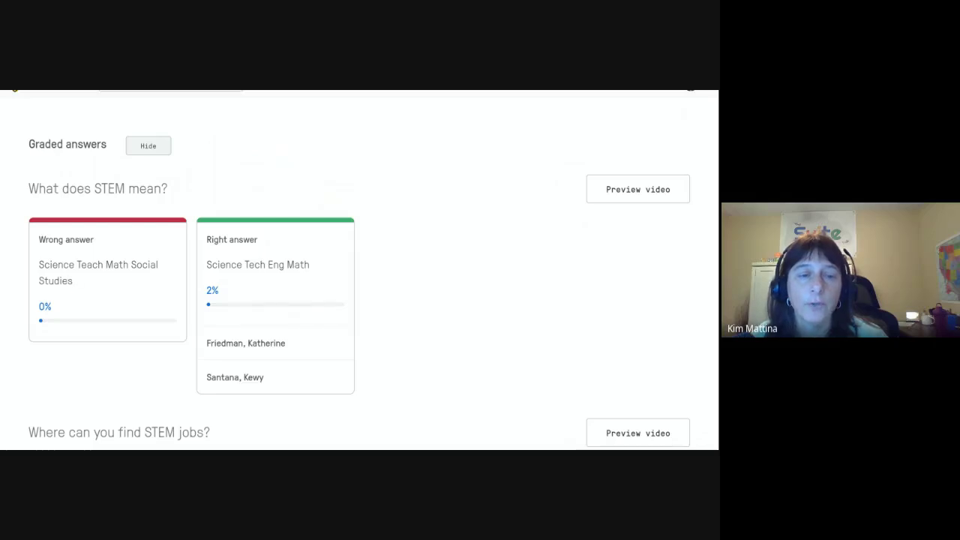
scroll(251, 295, down, 3)
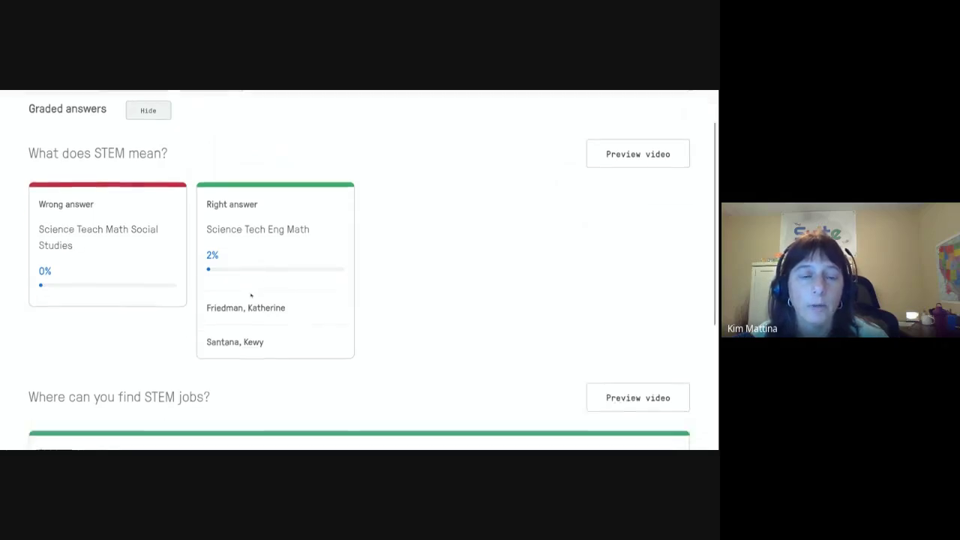
scroll(251, 296, down, 1)
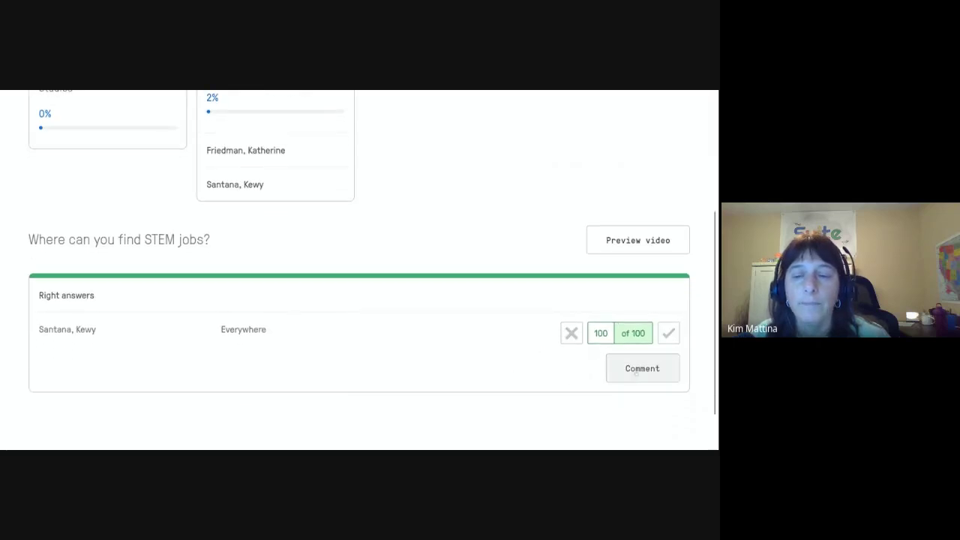
scroll(255, 341, down, 1)
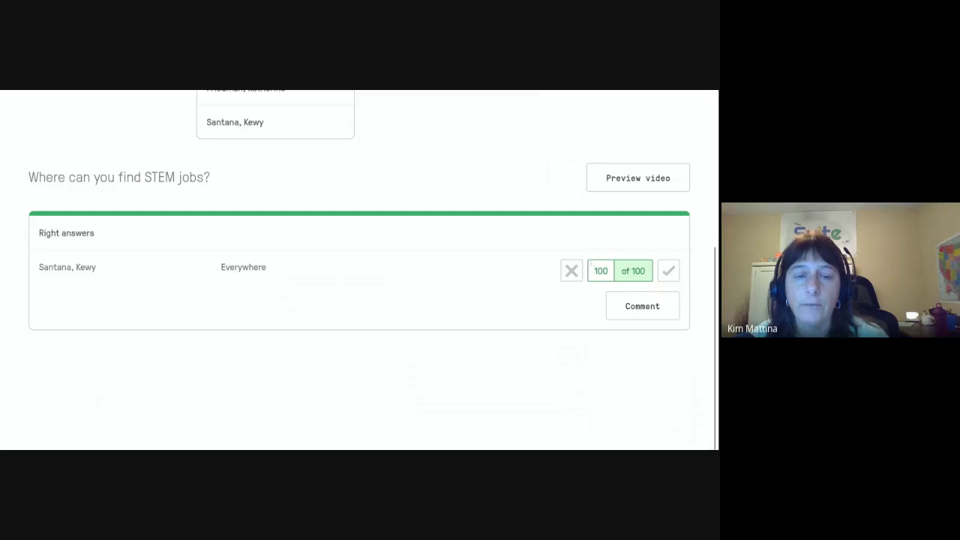
scroll(79, 343, up, 5)
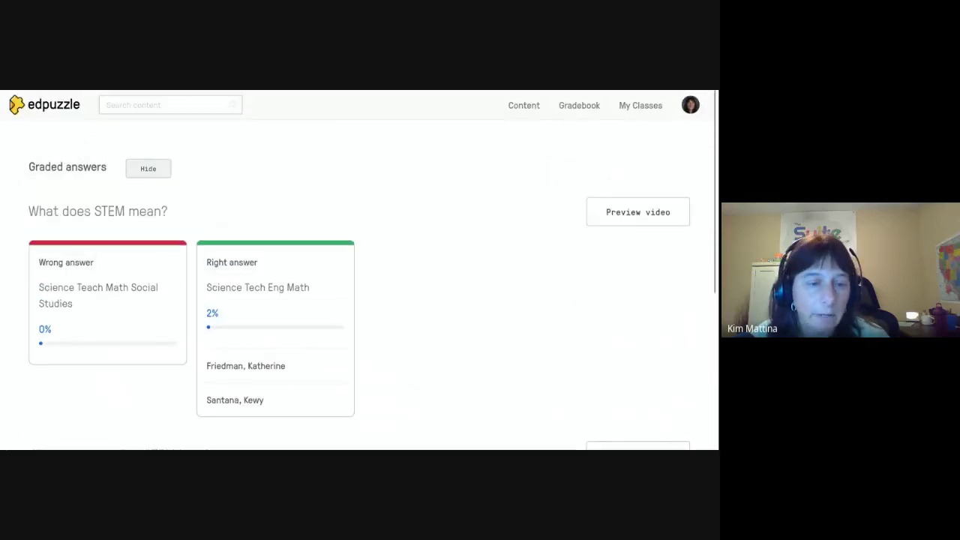
Set the score of the "Everywhere" response to "Where can you find STEM jobs?" to 0 of 100 and check its grouping.
scroll(78, 300, down, 3)
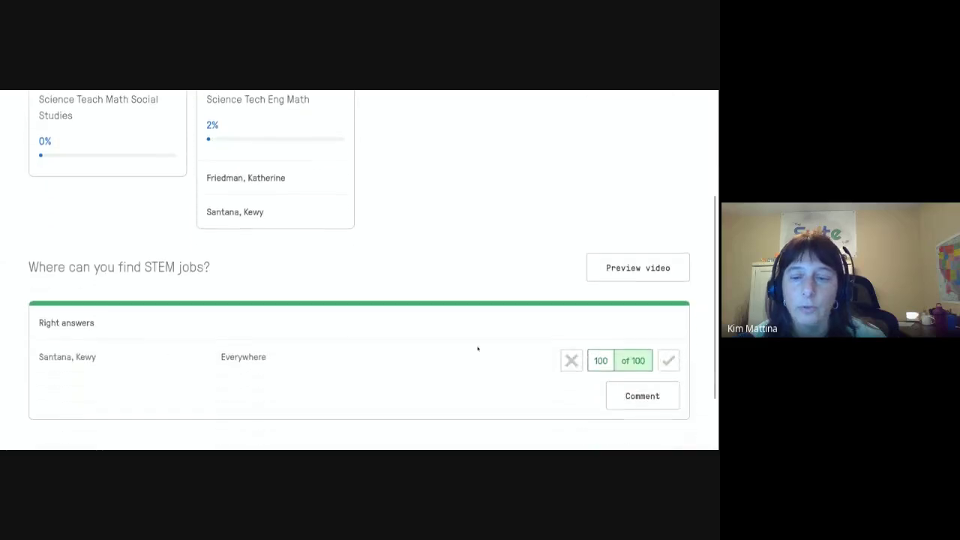
click(608, 361)
key(ctrl+a)
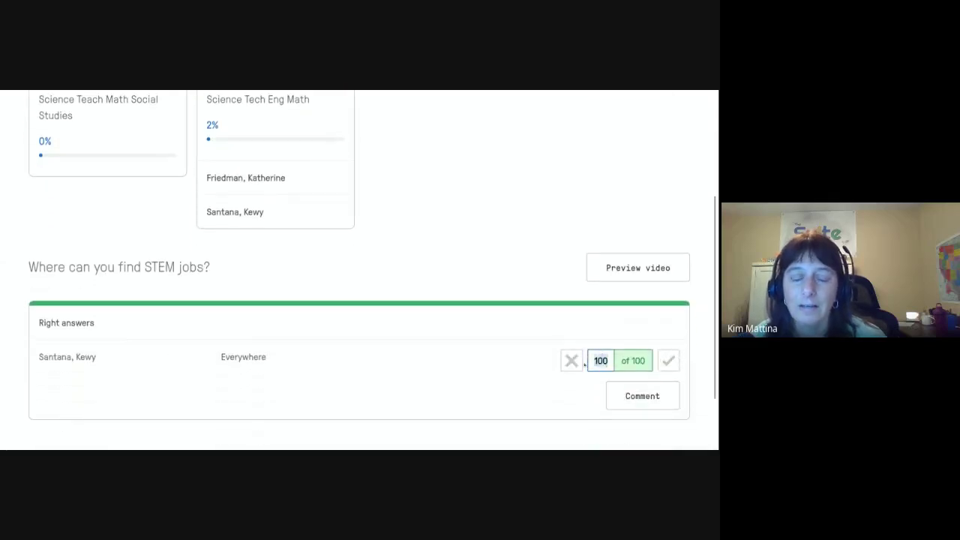
text(0)
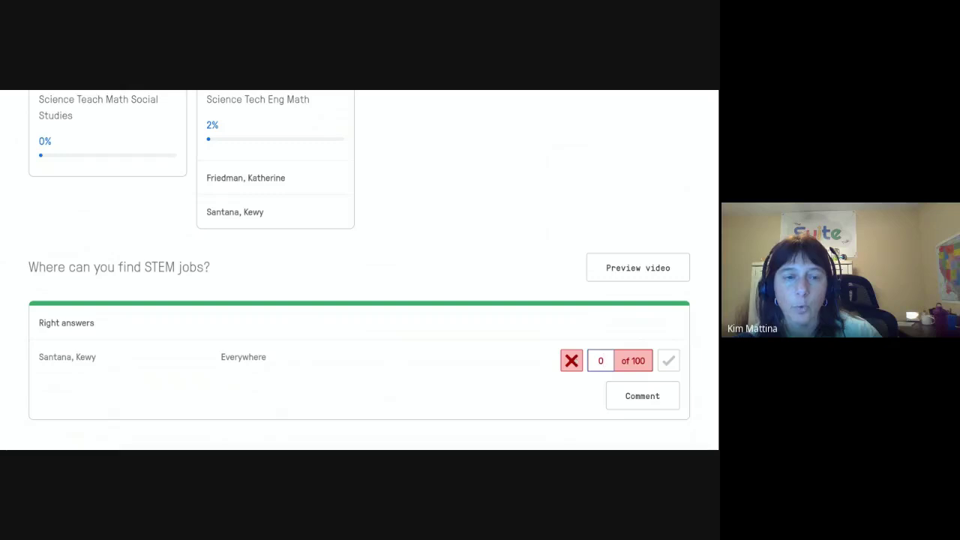
scroll(343, 292, up, 3)
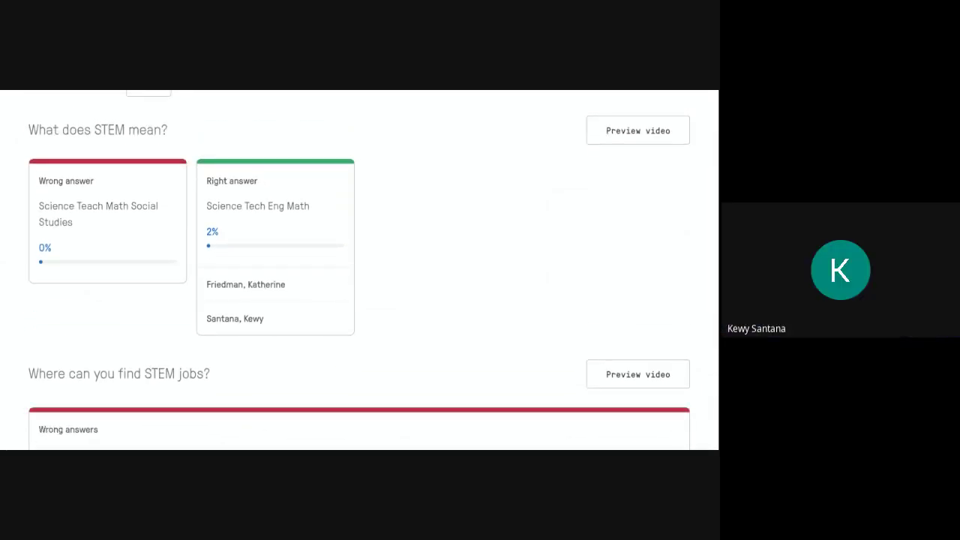
scroll(310, 281, down, 1)
scroll(264, 269, down, 1)
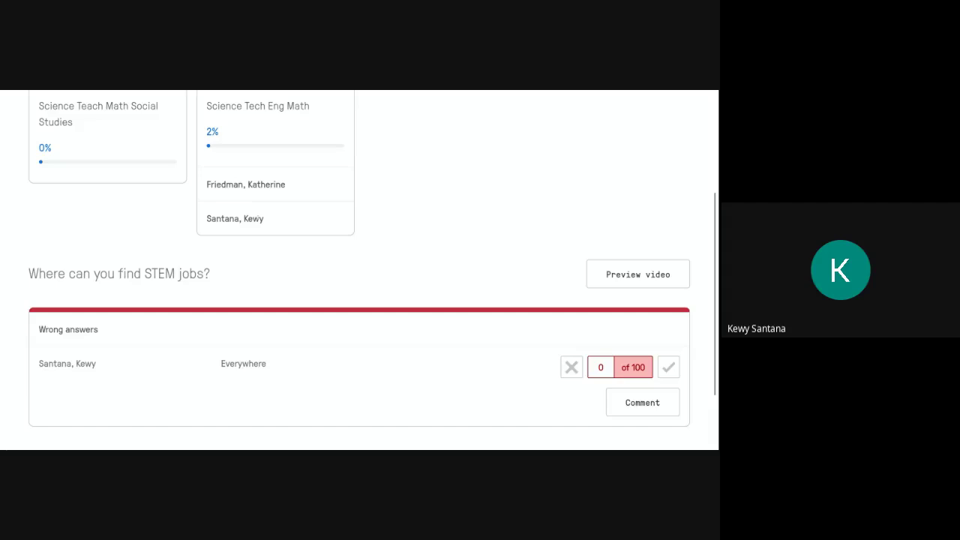
scroll(359, 270, up, 3)
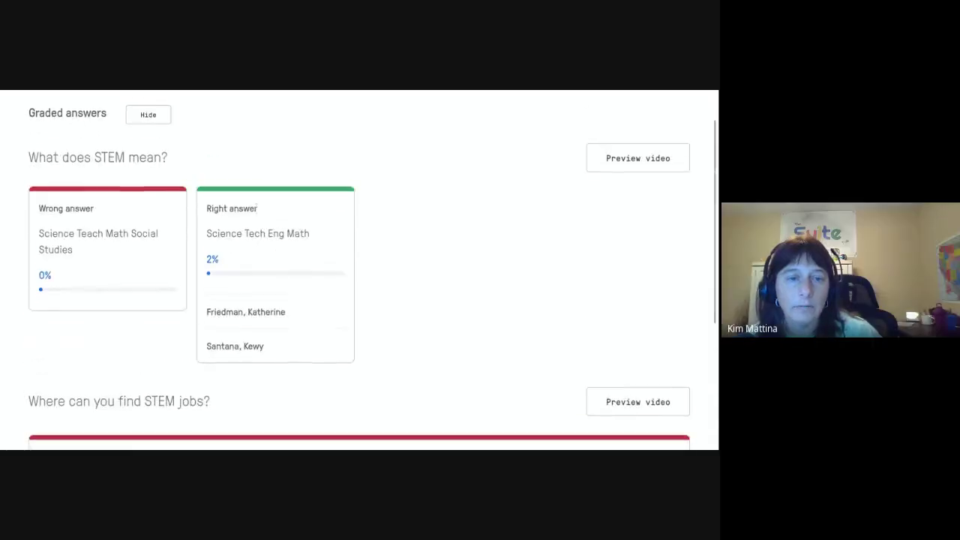
scroll(268, 159, up, 1)
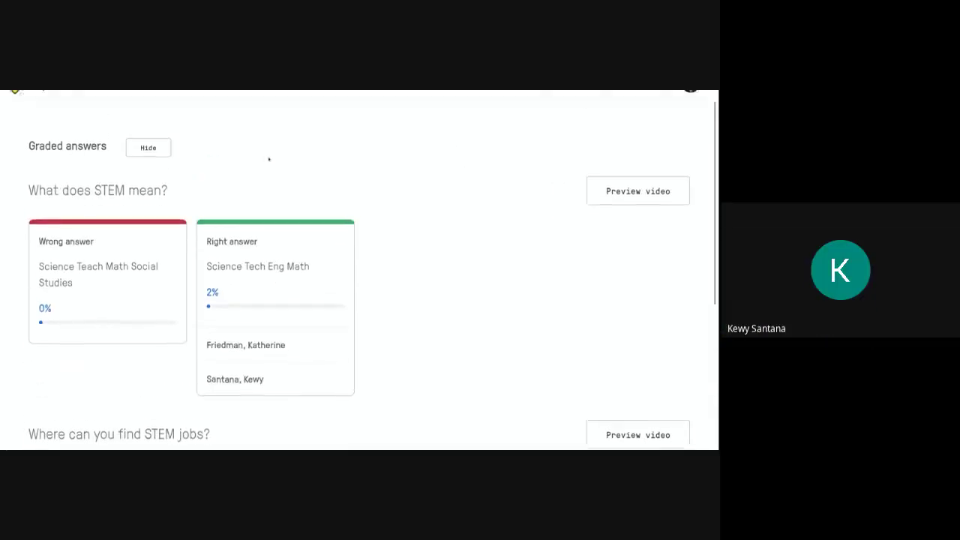
Set the score of the "Everywhere" response to "Where can you find STEM jobs?" to 100 of 100.
scroll(252, 249, down, 4)
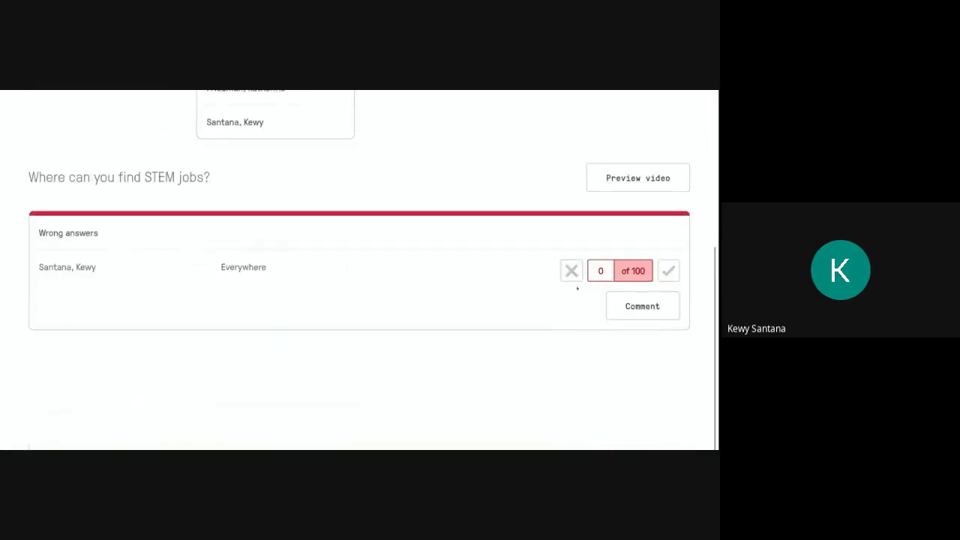
click(601, 271)
key(BackSpace)
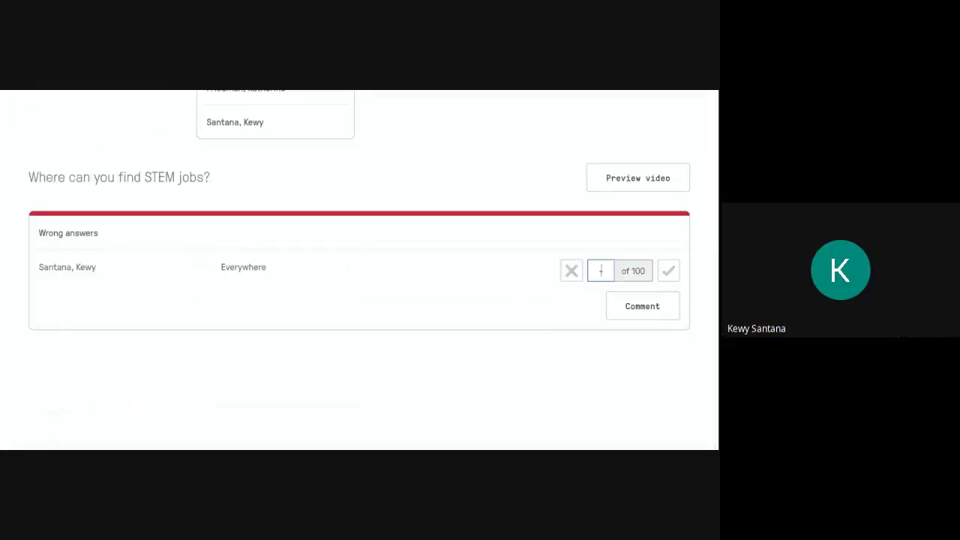
text(100)
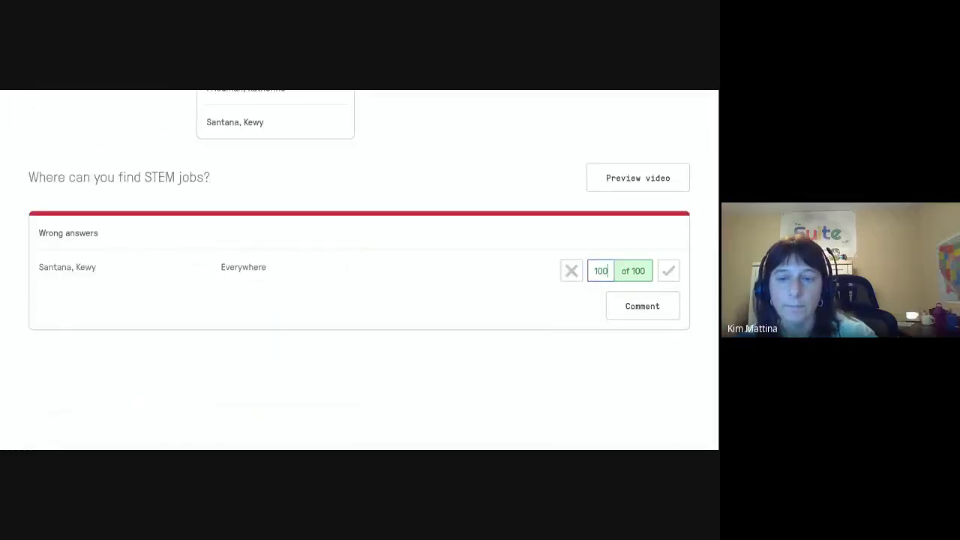
scroll(109, 313, up, 1)
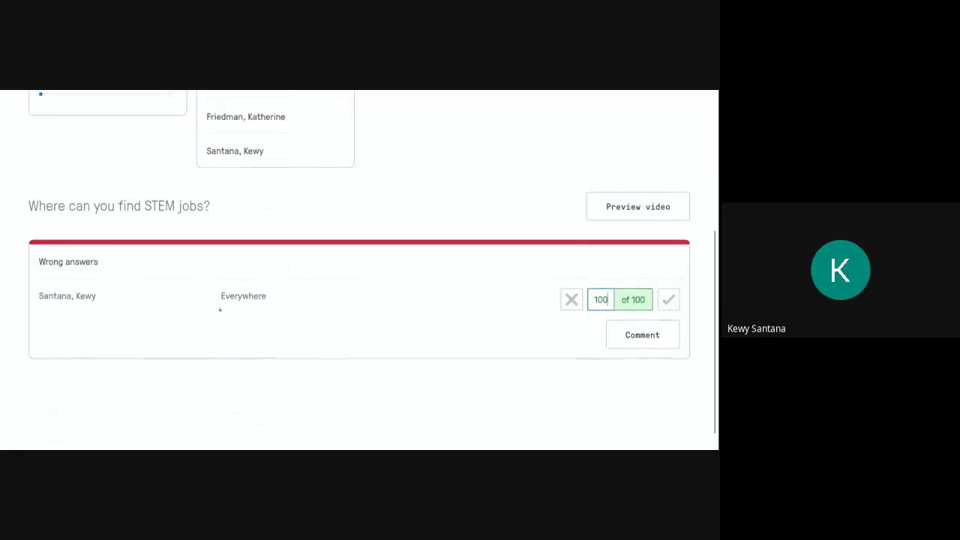
scroll(439, 328, up, 4)
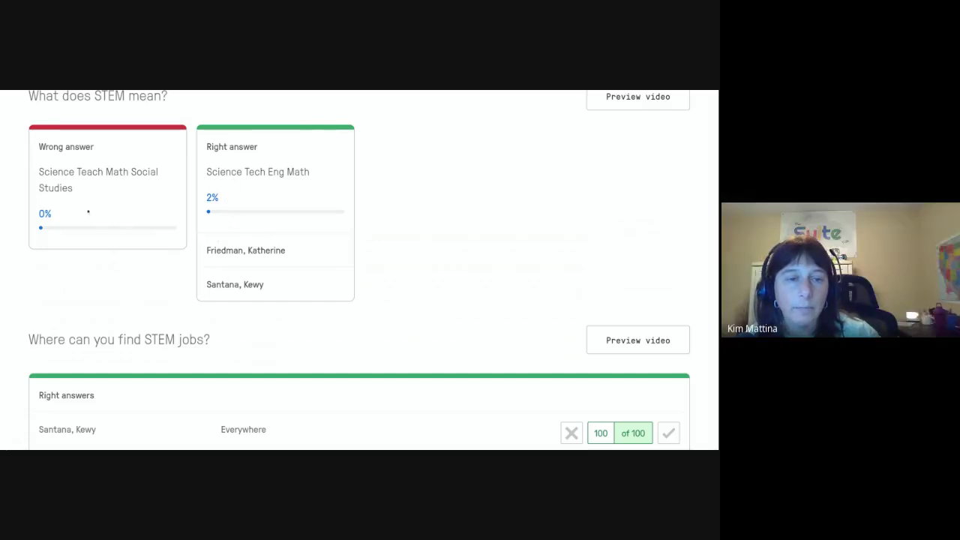
Compare the graded answers for "What does STEM mean?" and "Where can you find STEM jobs?".
scroll(70, 239, down, 1)
scroll(71, 239, down, 1)
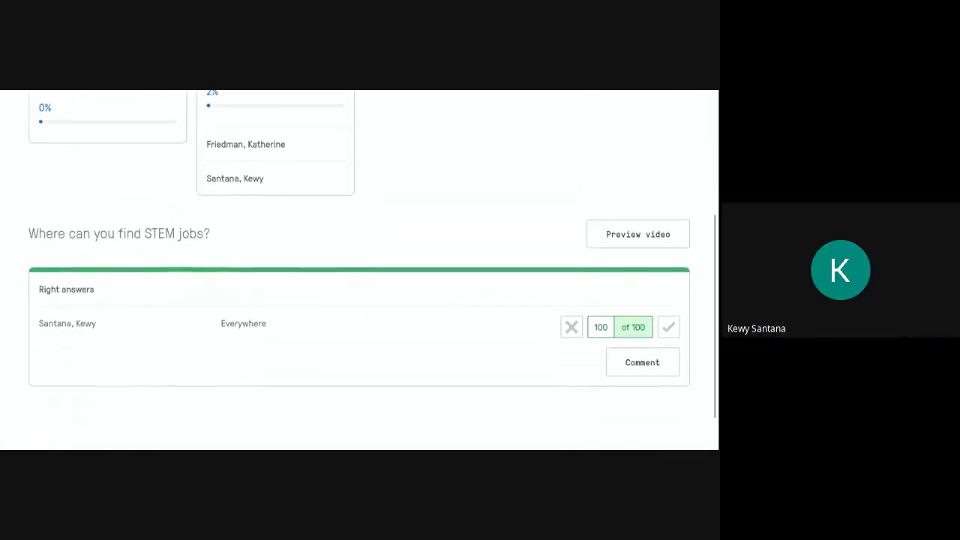
scroll(262, 317, up, 3)
scroll(156, 310, down, 2)
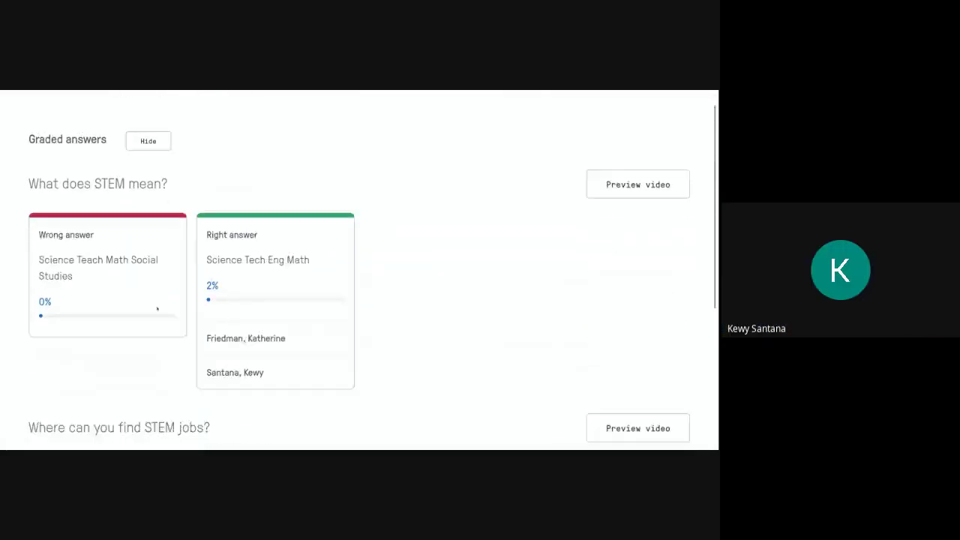
scroll(153, 303, down, 1)
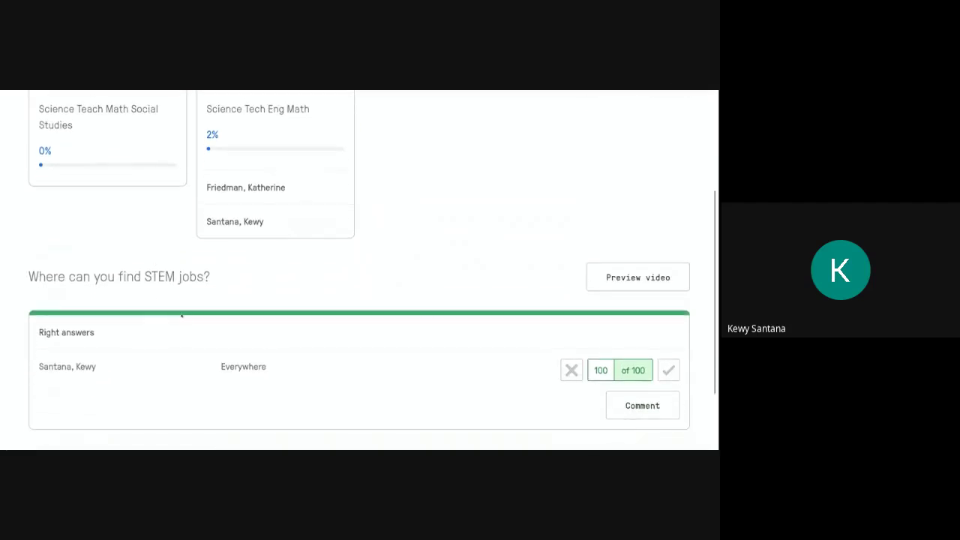
scroll(151, 297, up, 2)
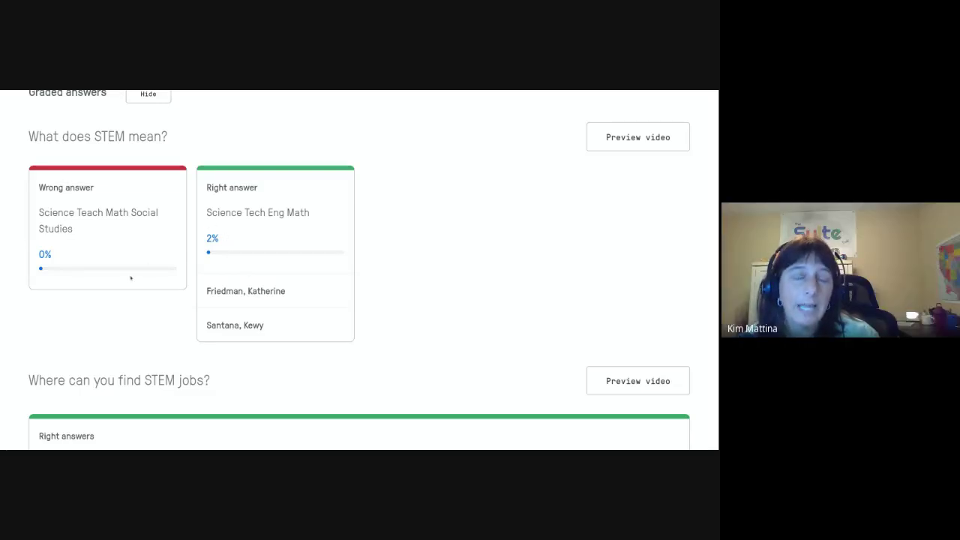
scroll(131, 278, up, 1)
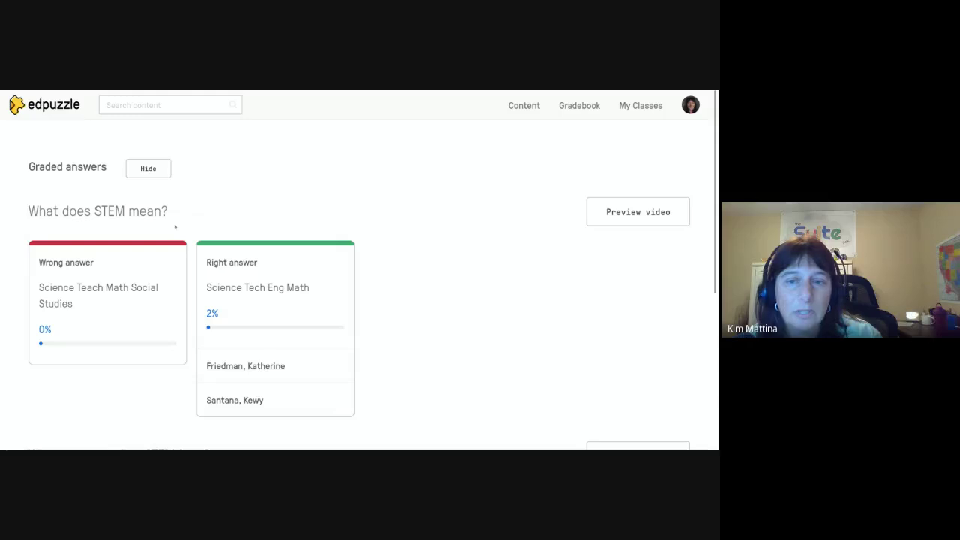
scroll(394, 280, down, 4)
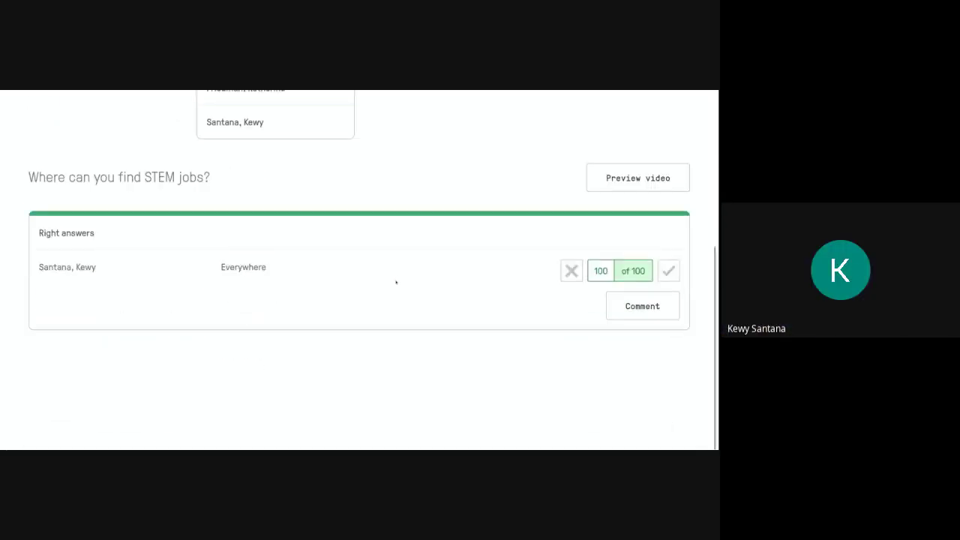
scroll(396, 283, up, 2)
scroll(396, 282, up, 2)
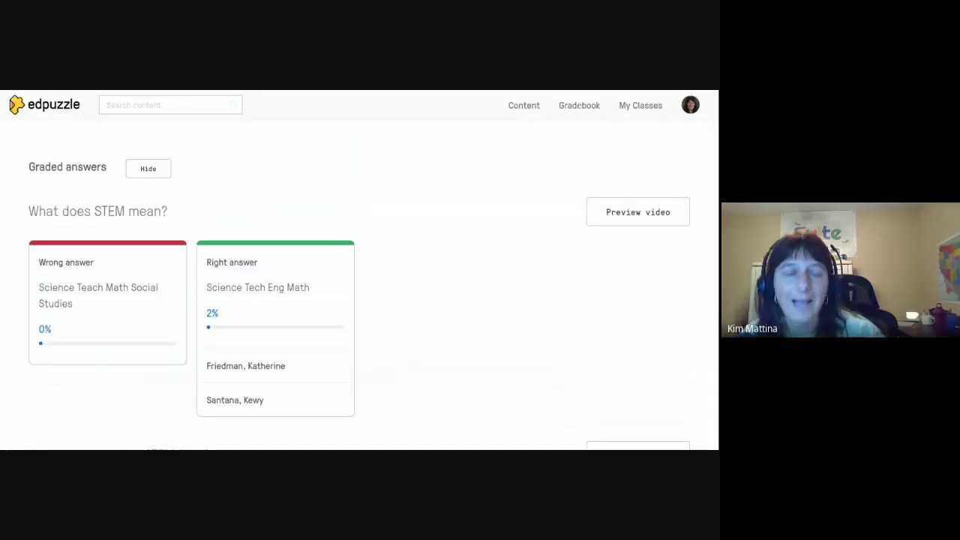
Return to the GTMS EdTech gradebook and look through the student list for stem results still to be graded.
click(579, 106)
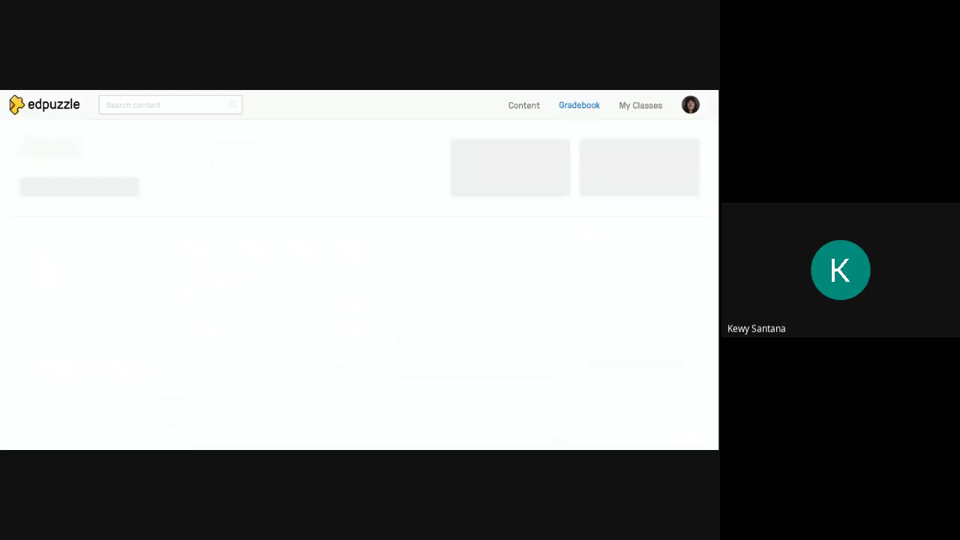
scroll(240, 323, down, 2)
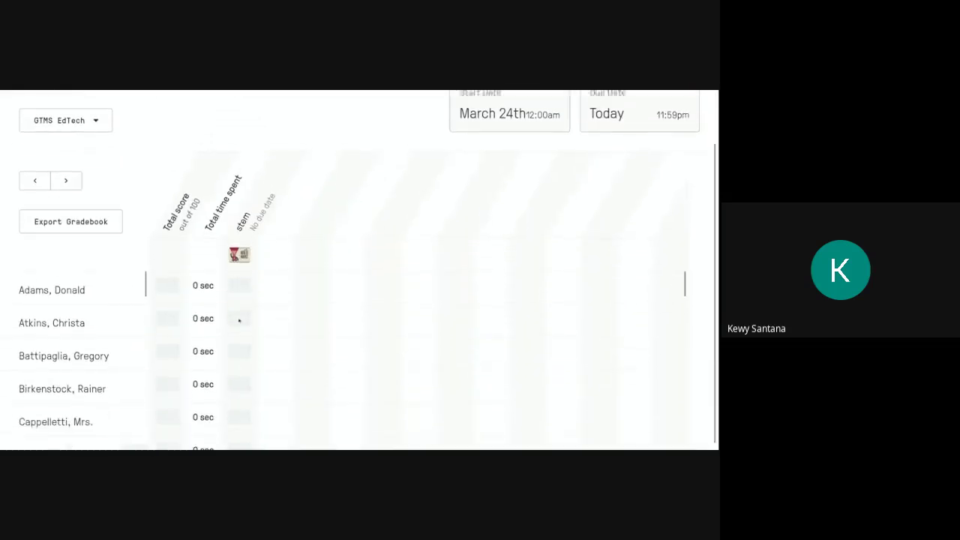
scroll(230, 326, down, 5)
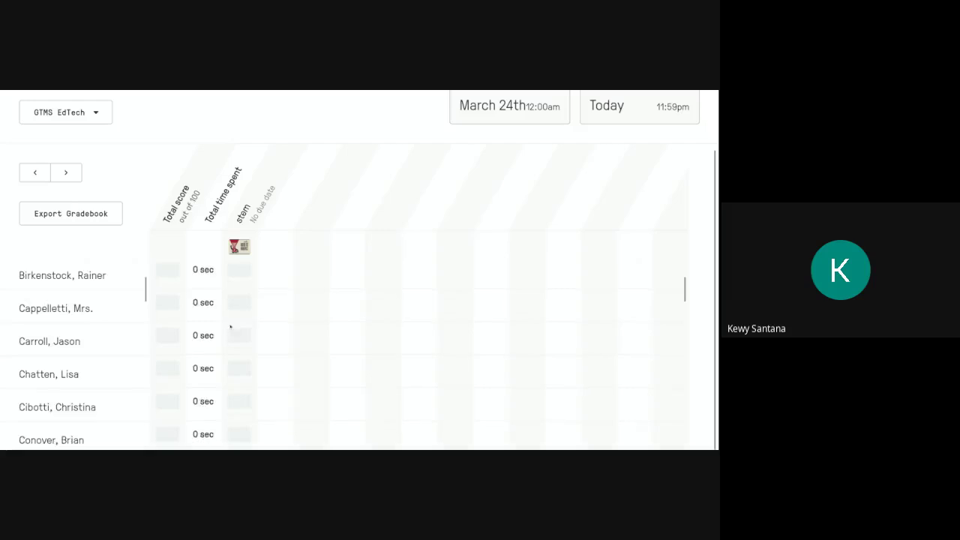
scroll(230, 326, down, 5)
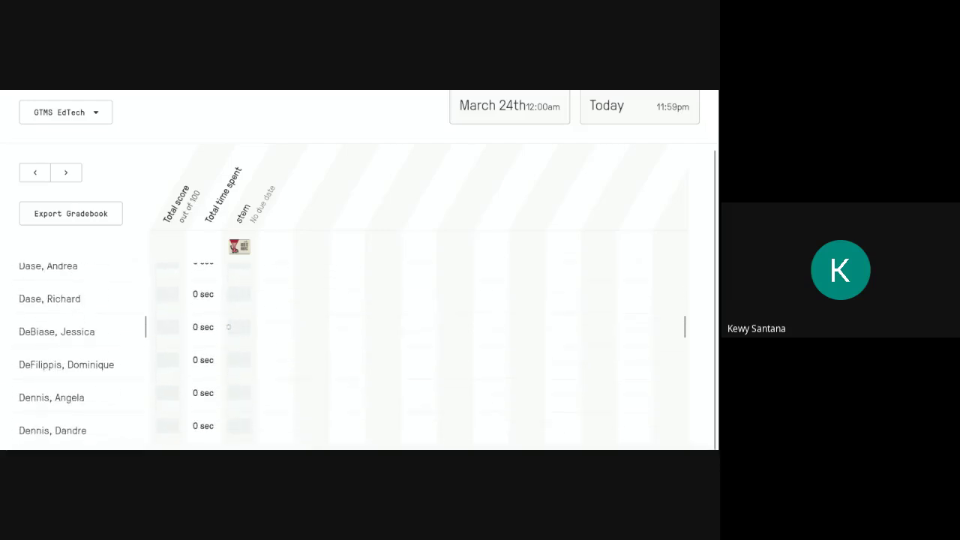
scroll(230, 326, down, 4)
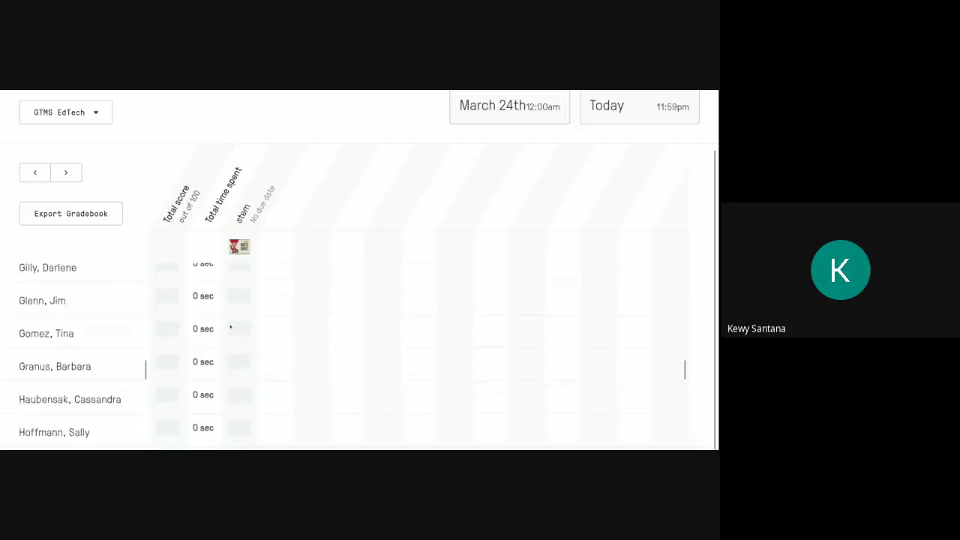
scroll(230, 327, up, 5)
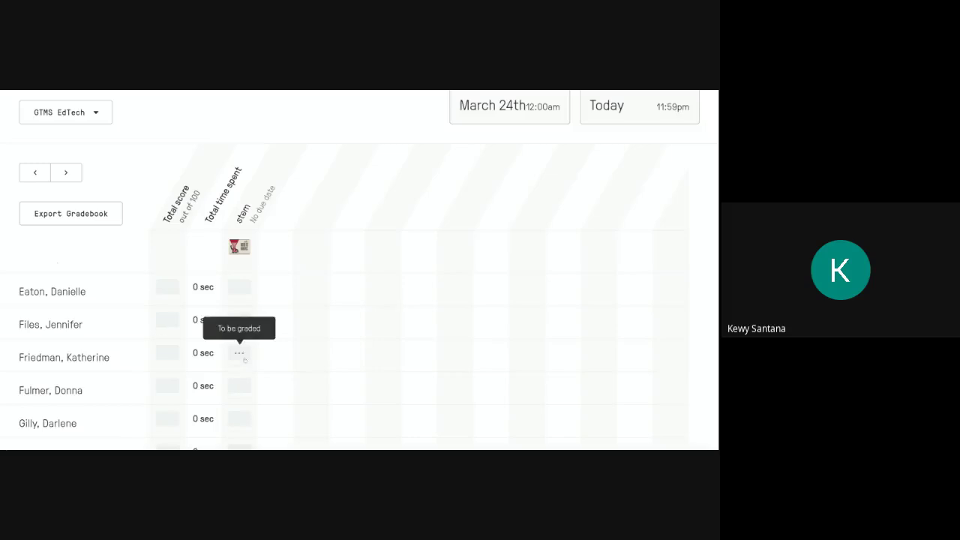
scroll(209, 363, down, 3)
scroll(209, 364, down, 4)
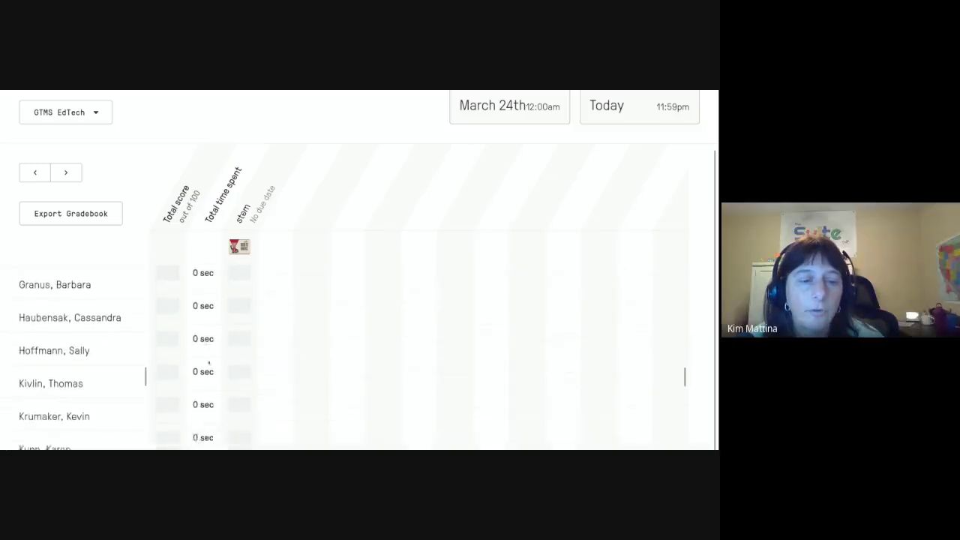
Open the stem result marked "To be graded" and set the "everywhere" answer to "Where can you find STEM jobs?" to 100 of 100.
scroll(206, 360, up, 3)
scroll(206, 360, up, 4)
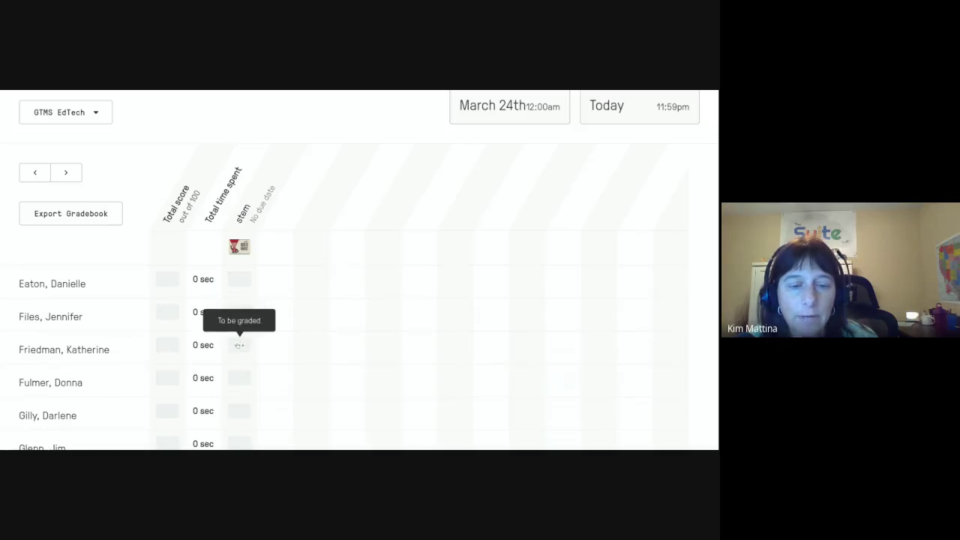
click(238, 345)
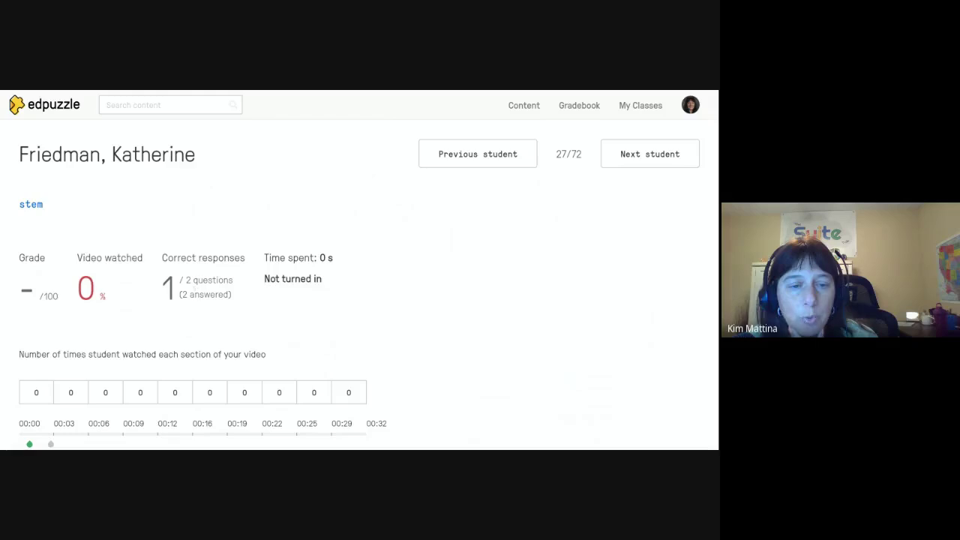
scroll(199, 289, down, 3)
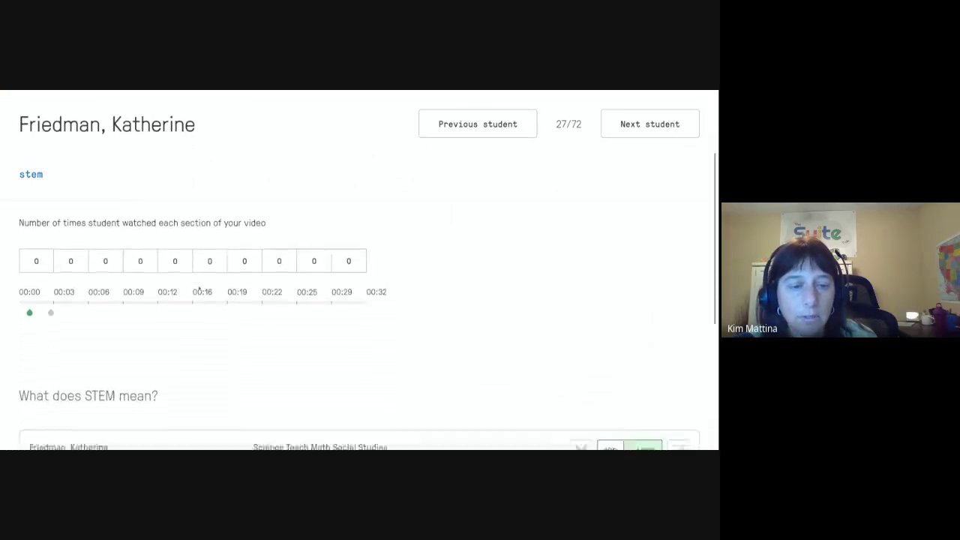
scroll(199, 284, down, 3)
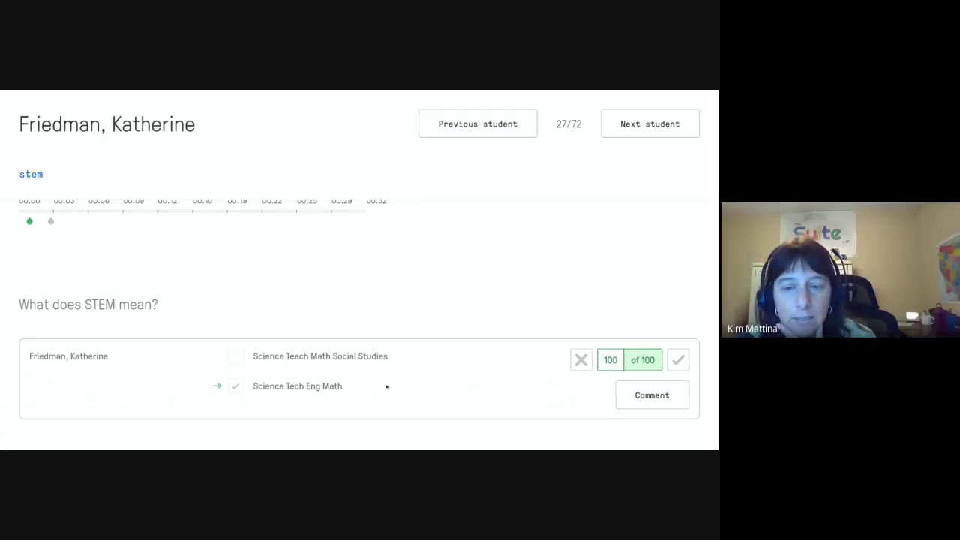
scroll(386, 386, down, 5)
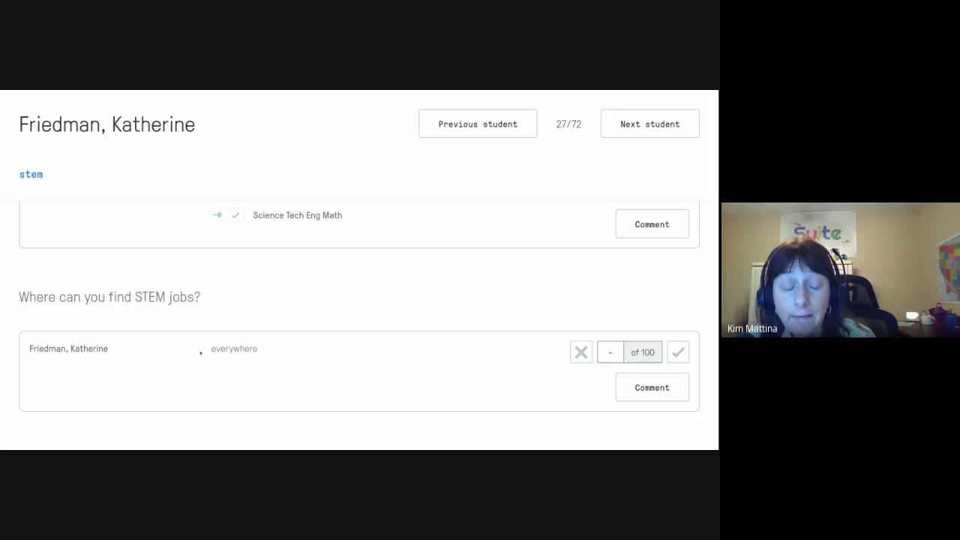
click(686, 353)
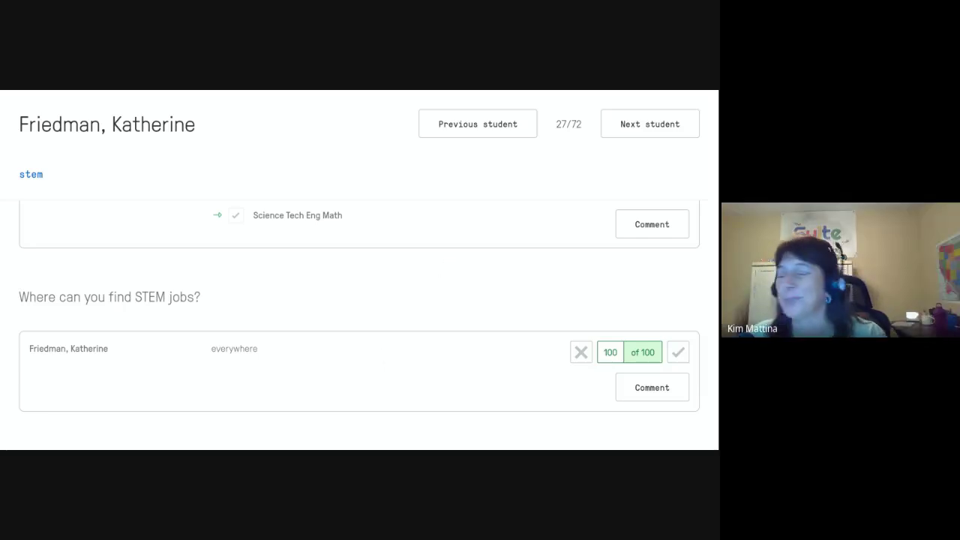
Review the student's scored answers to both STEM questions and go to the next student's stem result.
scroll(298, 375, up, 3)
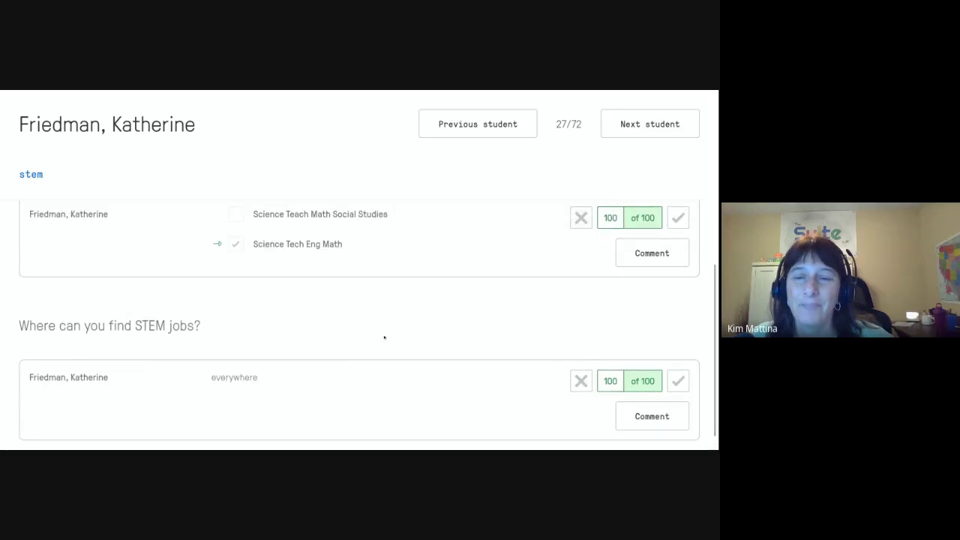
scroll(383, 336, up, 1)
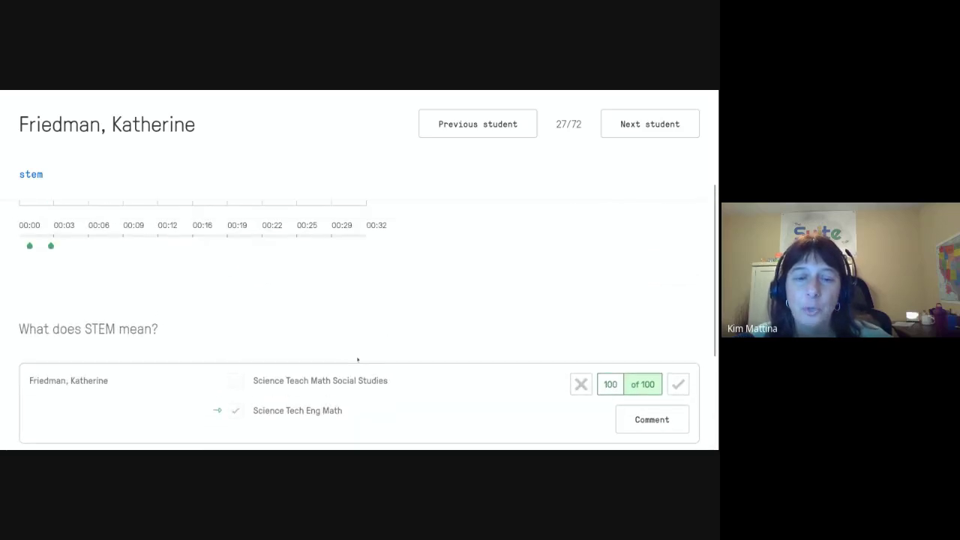
scroll(348, 366, down, 3)
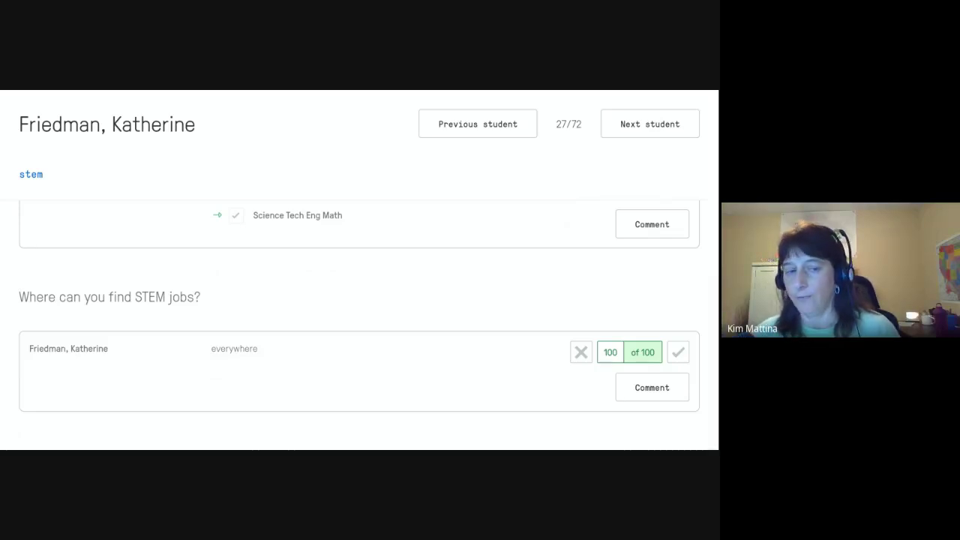
click(579, 351)
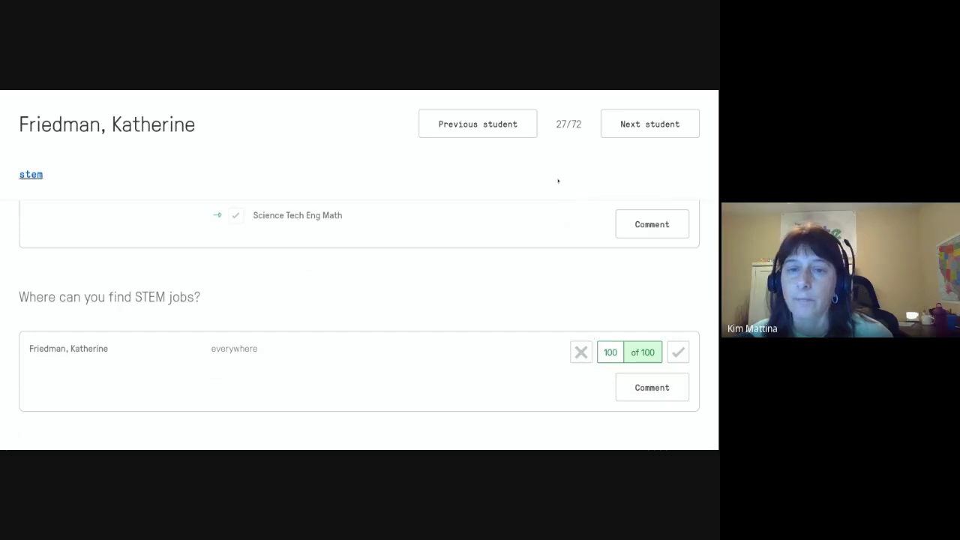
scroll(413, 221, up, 3)
click(649, 123)
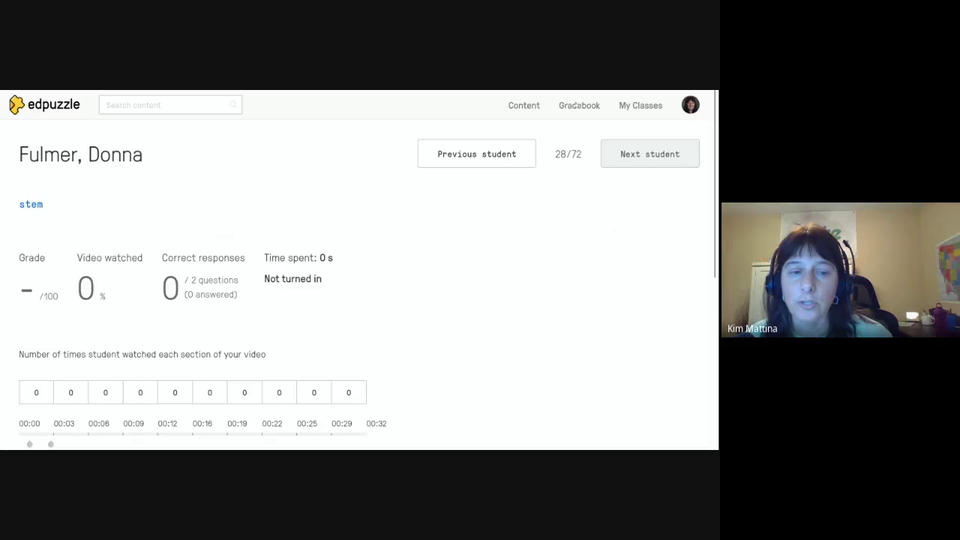
Return to the GTMS EdTech gradebook and check the stem score of the student just graded.
click(560, 106)
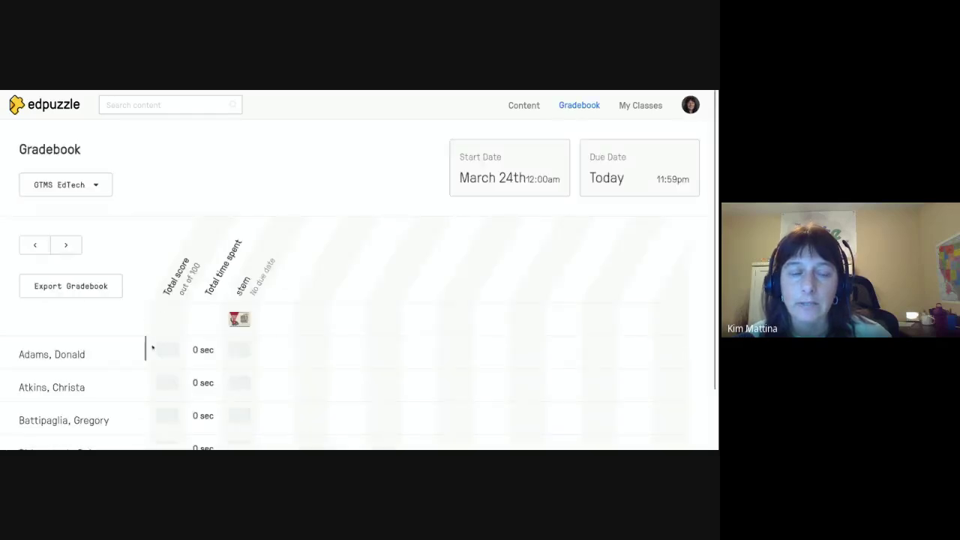
scroll(142, 334, down, 1)
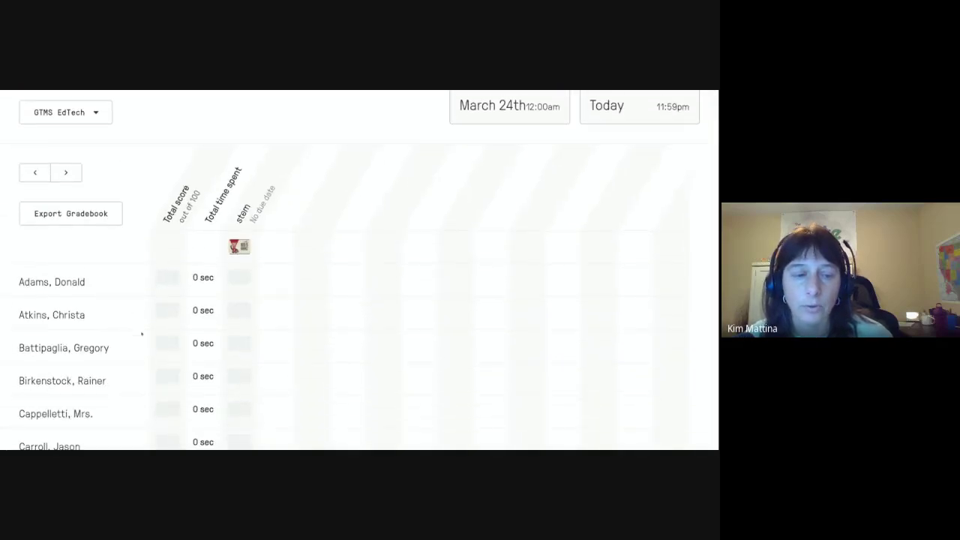
scroll(276, 319, down, 8)
scroll(278, 321, up, 3)
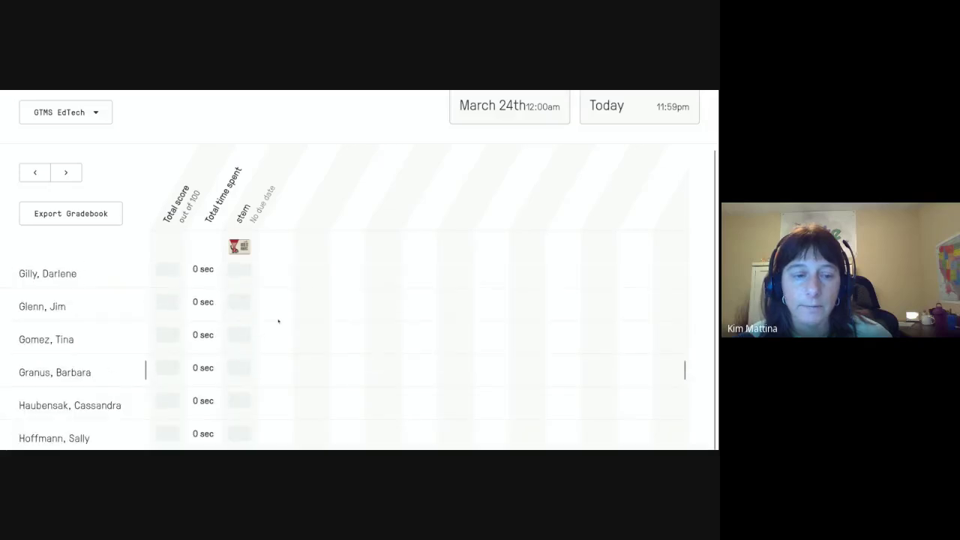
scroll(279, 321, down, 5)
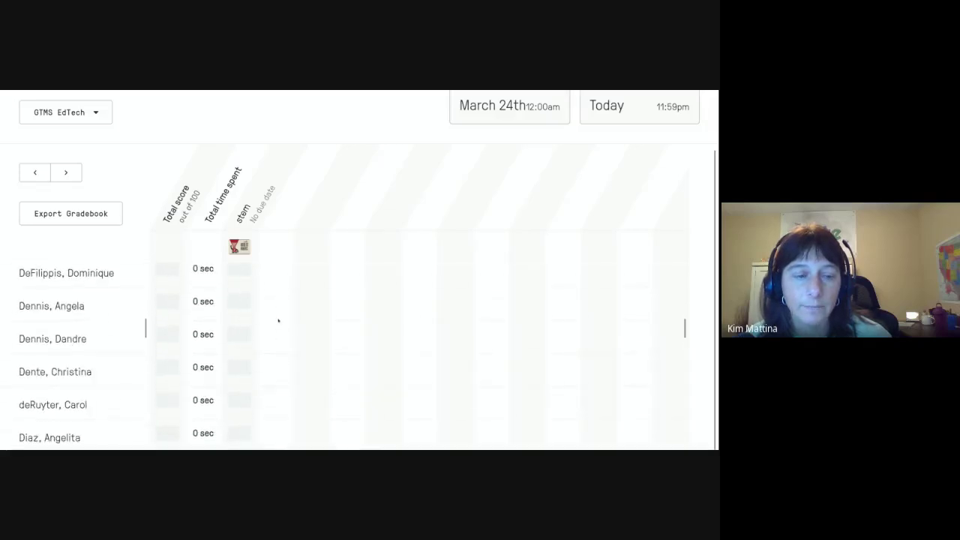
scroll(278, 322, down, 1)
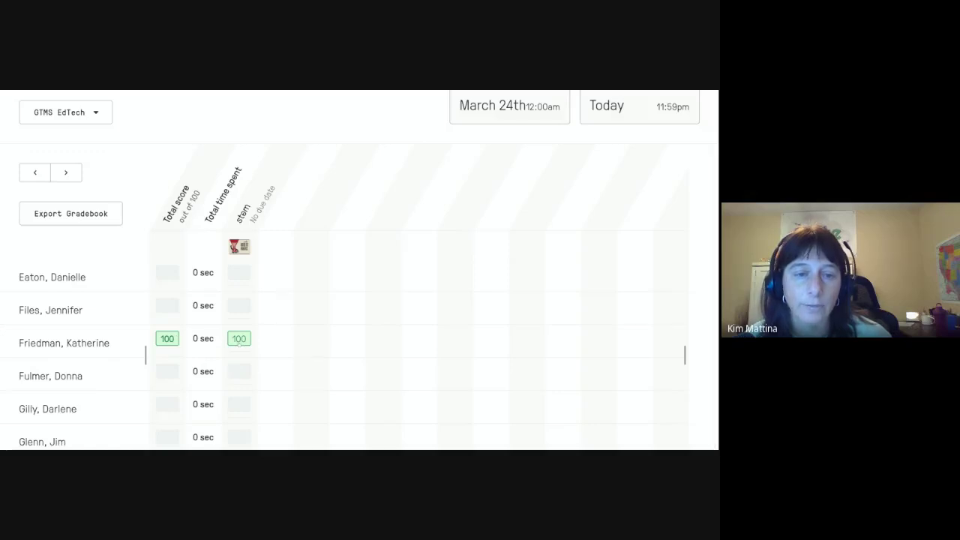
Look through the rest of the gradebook's student list for other stem scores and time spent.
scroll(306, 326, down, 5)
scroll(306, 326, down, 15)
scroll(188, 360, down, 8)
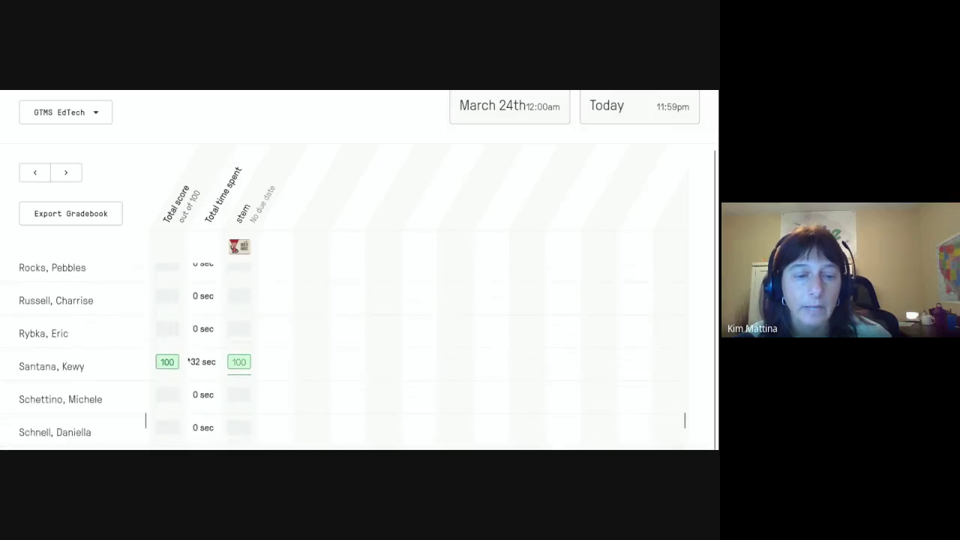
scroll(189, 360, down, 1)
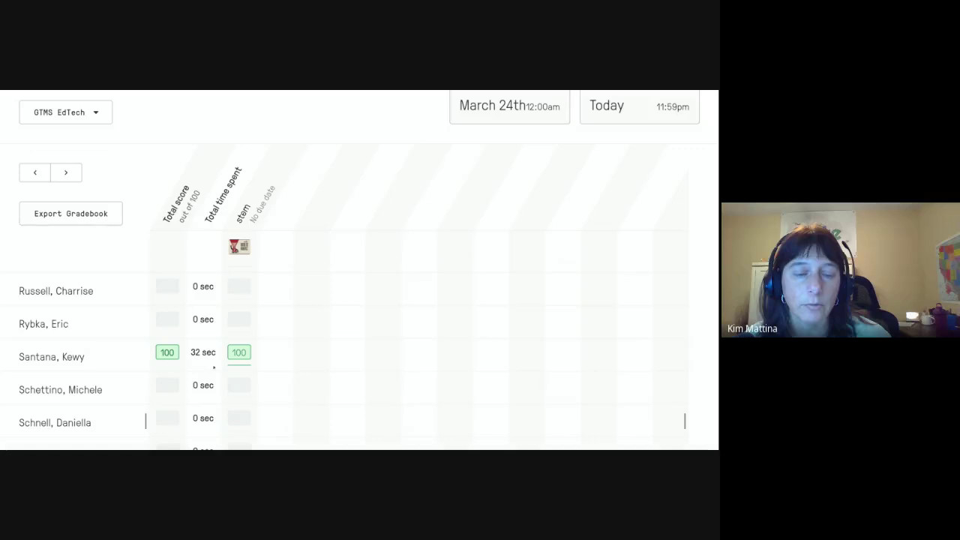
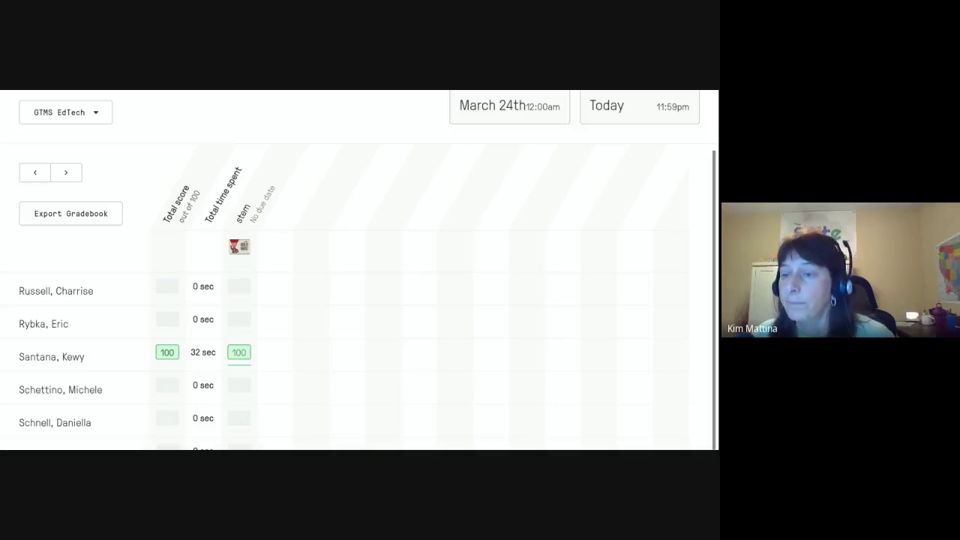
scroll(146, 348, down, 1)
scroll(147, 348, up, 1)
scroll(147, 348, down, 4)
scroll(146, 348, down, 2)
scroll(146, 348, up, 8)
scroll(147, 348, up, 10)
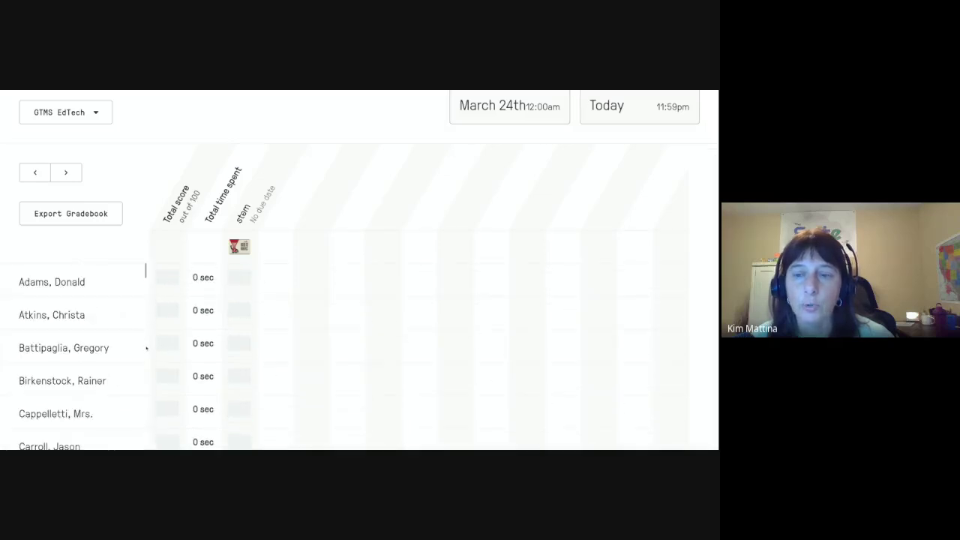
scroll(146, 348, up, 1)
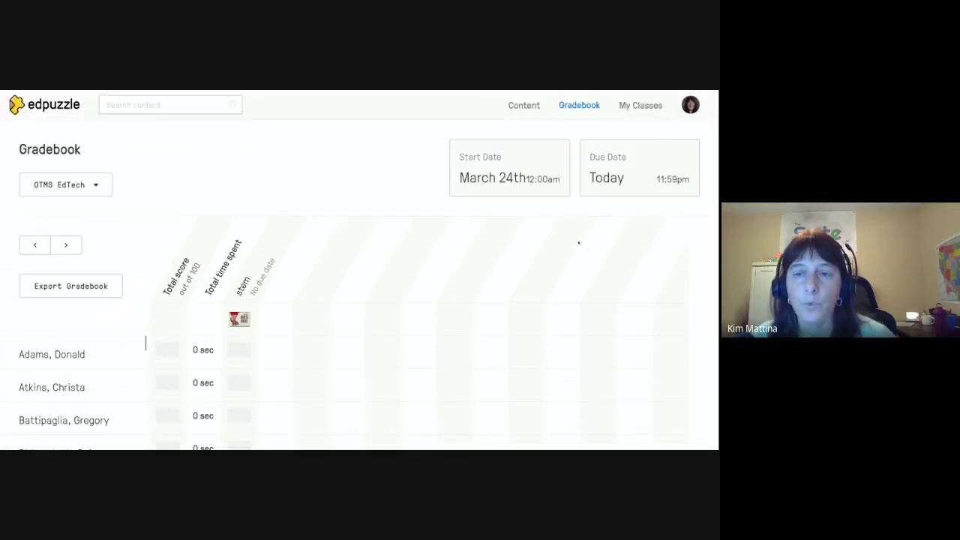
View the GTMS EdTech class's student roster and return to the gradebook.
click(634, 107)
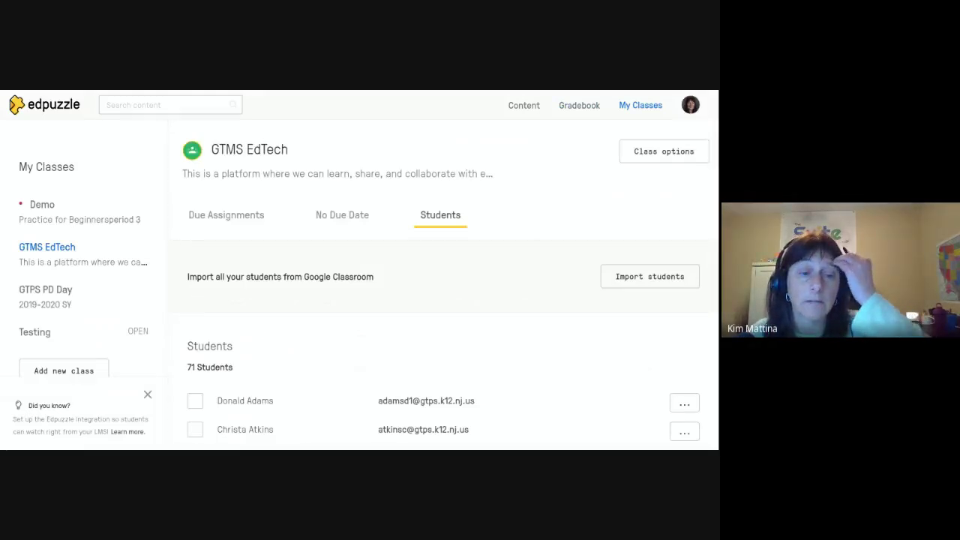
click(147, 394)
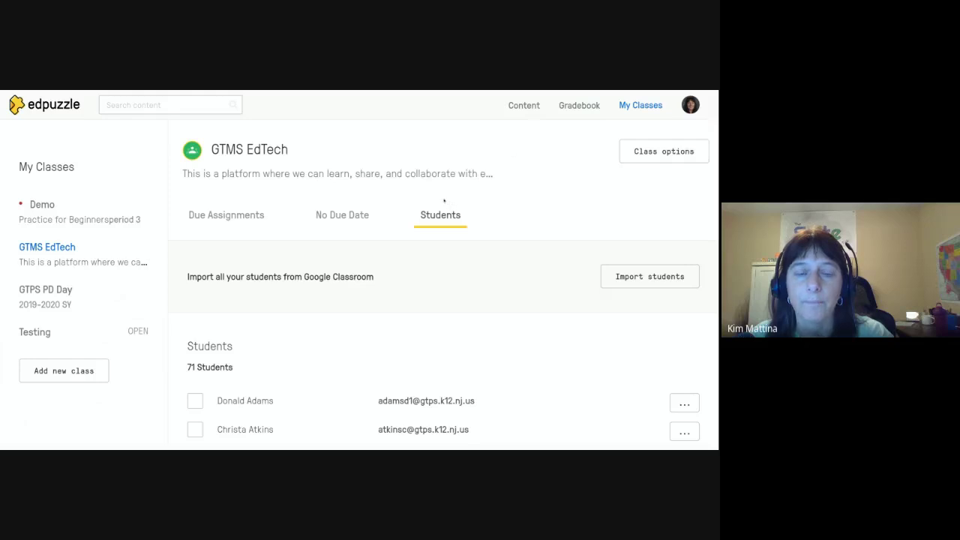
click(579, 106)
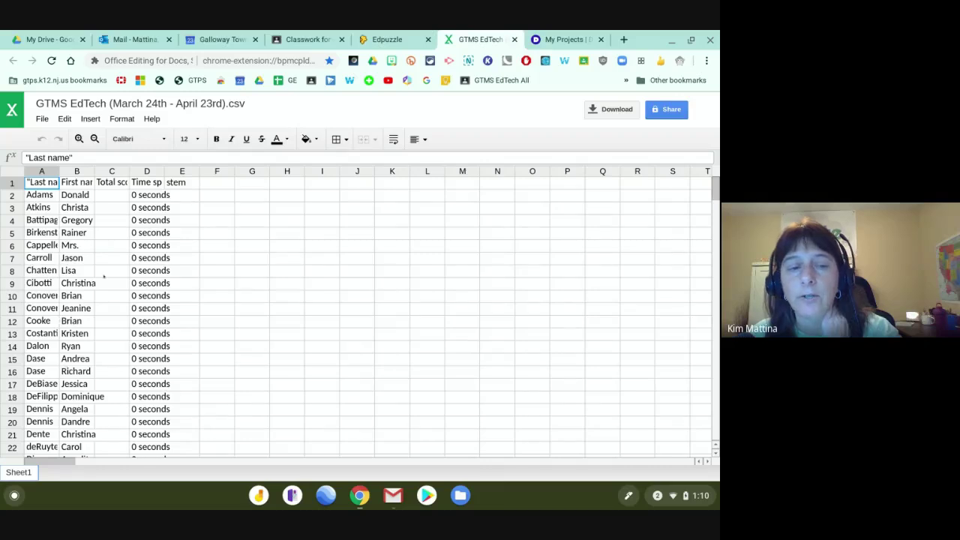
Examine the total scores, time spent and stem scores in the exported GTMS EdTech gradebook spreadsheet.
scroll(103, 276, down, 5)
scroll(104, 277, up, 2)
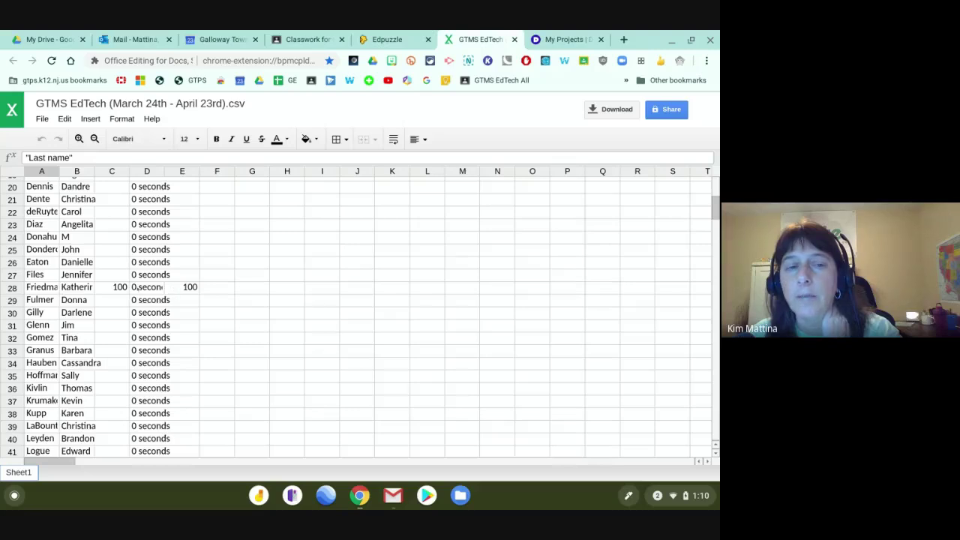
scroll(138, 287, up, 5)
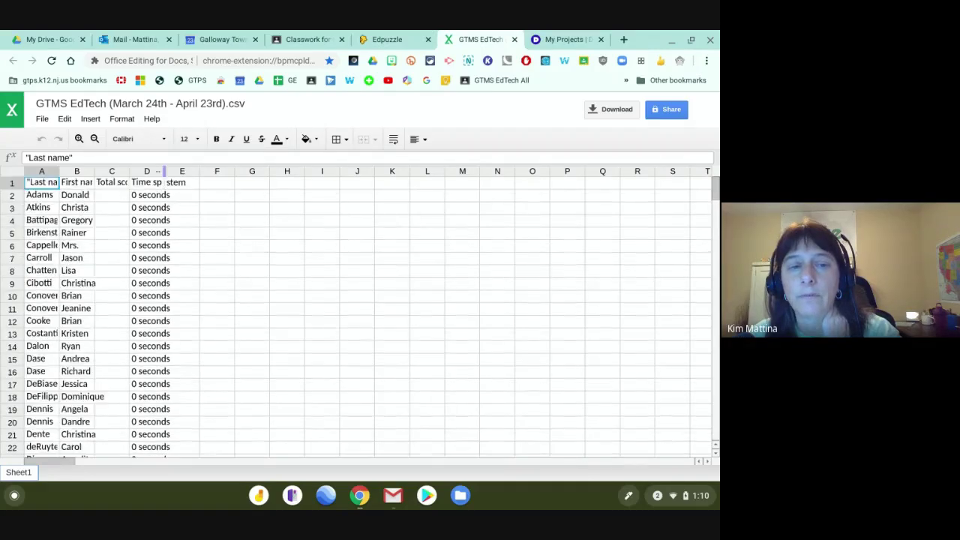
Widen the stem column in the exported gradebook spreadsheet.
click(181, 182)
click(12, 182)
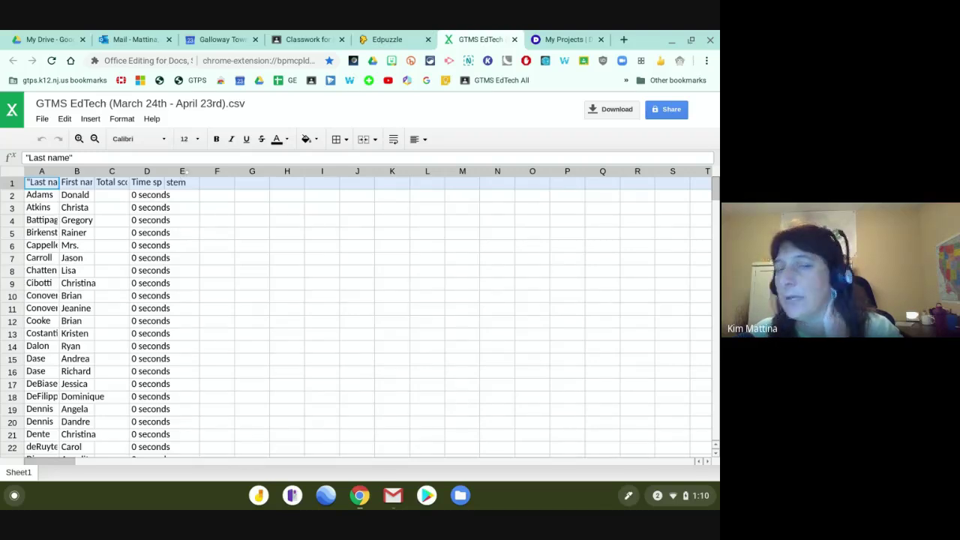
drag(197, 172, 225, 172)
click(182, 171)
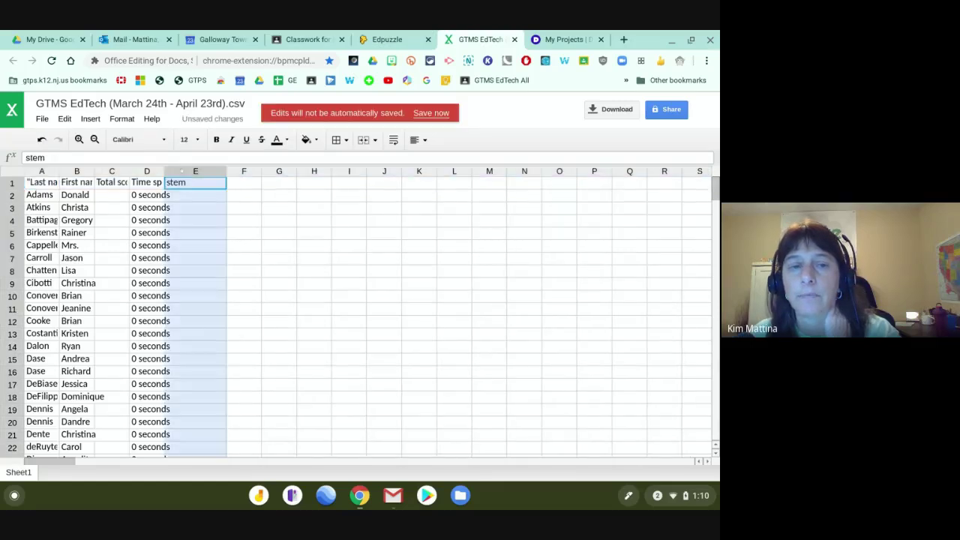
click(187, 209)
click(137, 237)
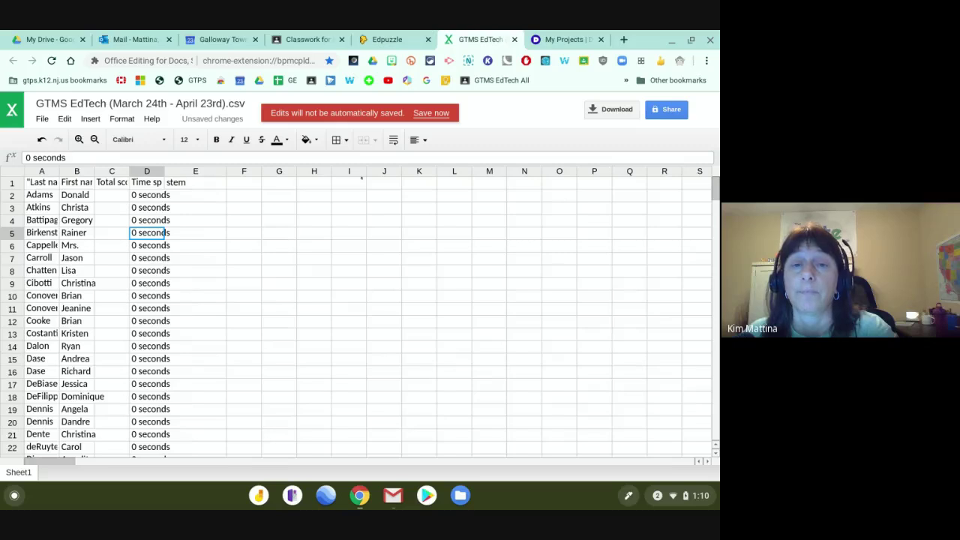
Close the exported gradebook spreadsheet without saving and switch back to the Edpuzzle gradebook.
click(514, 40)
click(416, 129)
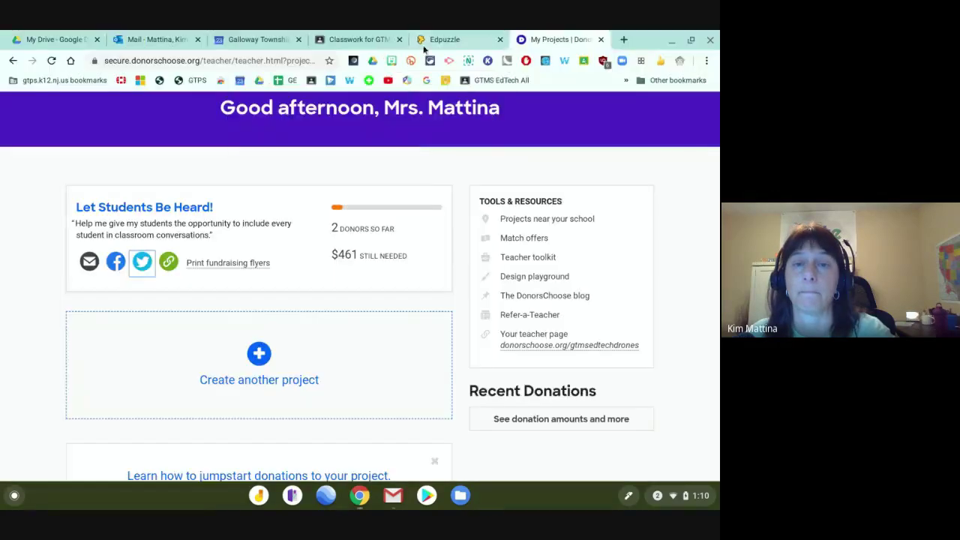
click(430, 40)
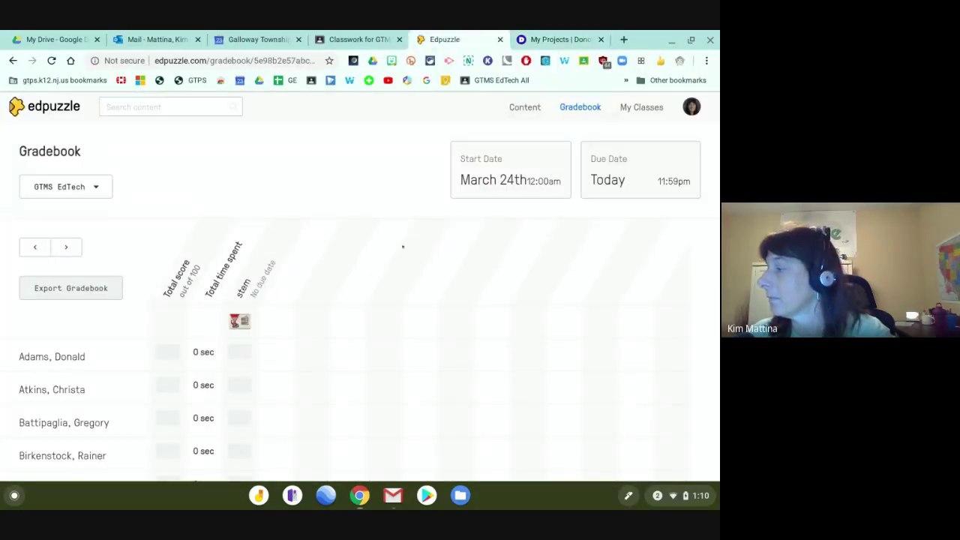
Open Edpuzzle's content home and browse the trending STEM videos and popular channels.
click(525, 109)
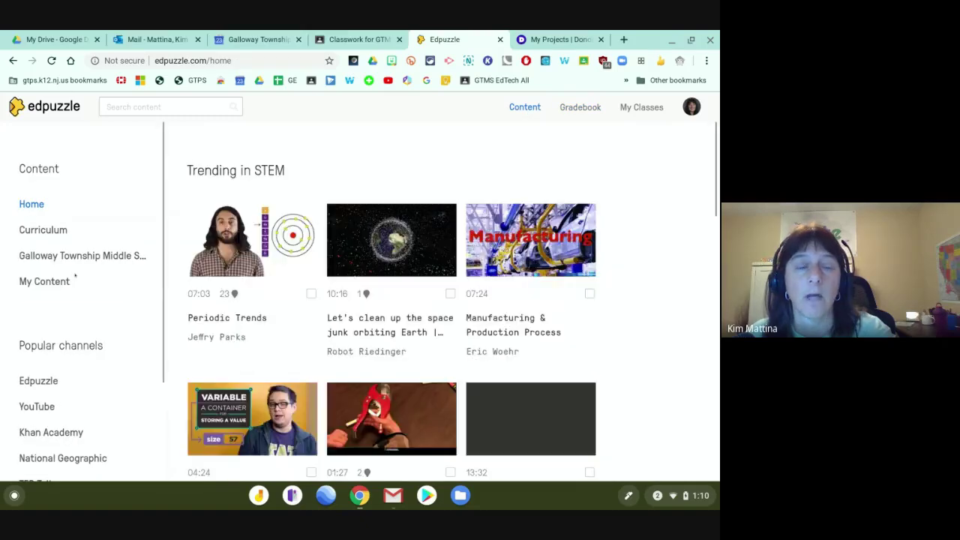
click(68, 283)
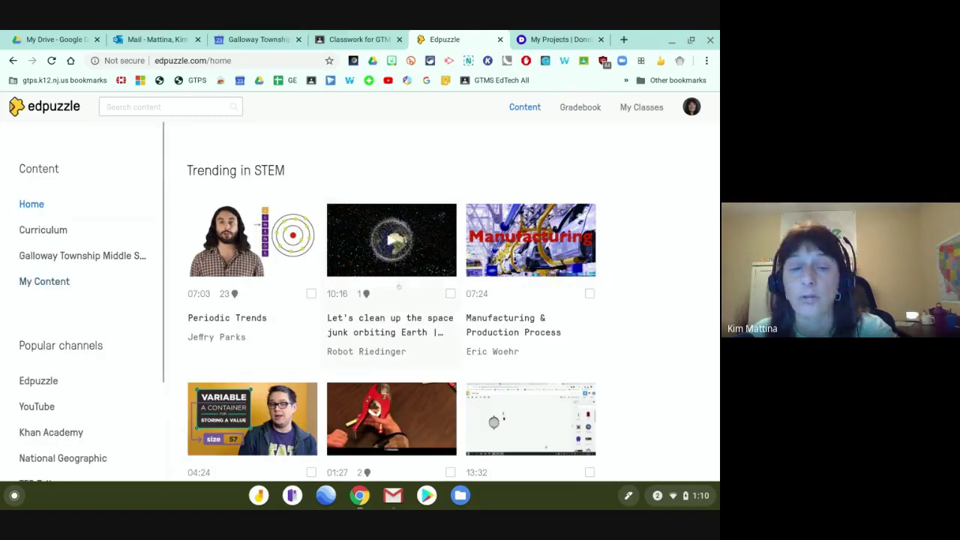
scroll(370, 300, down, 4)
scroll(370, 300, up, 3)
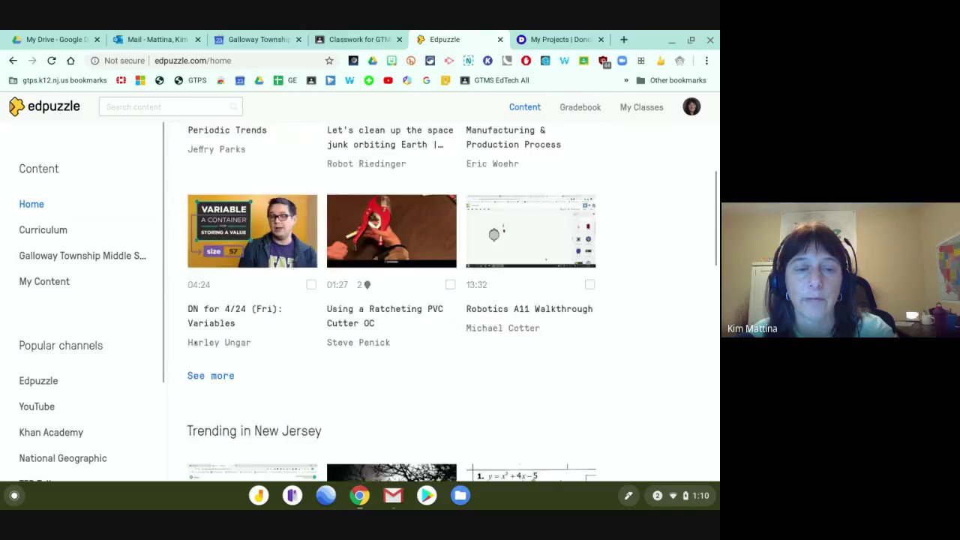
scroll(217, 337, up, 1)
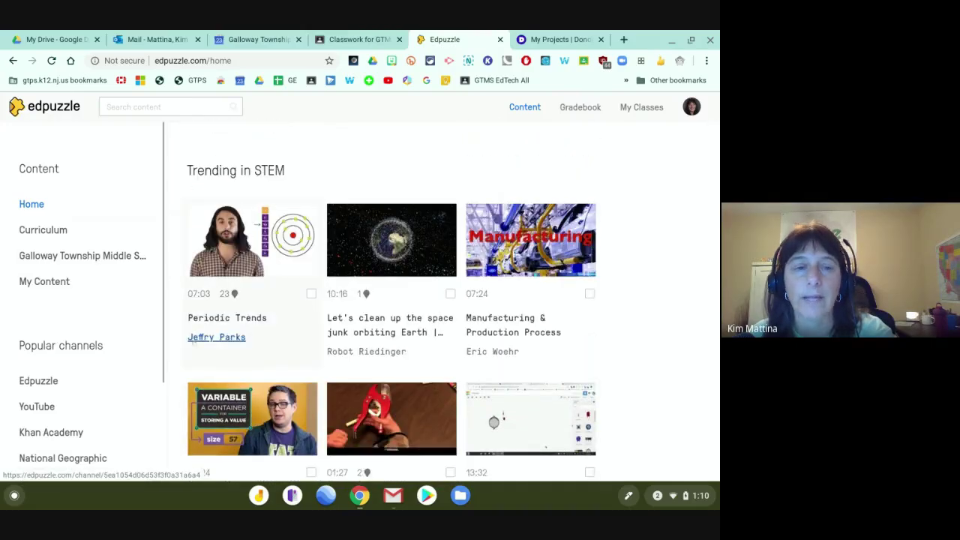
scroll(77, 327, down, 2)
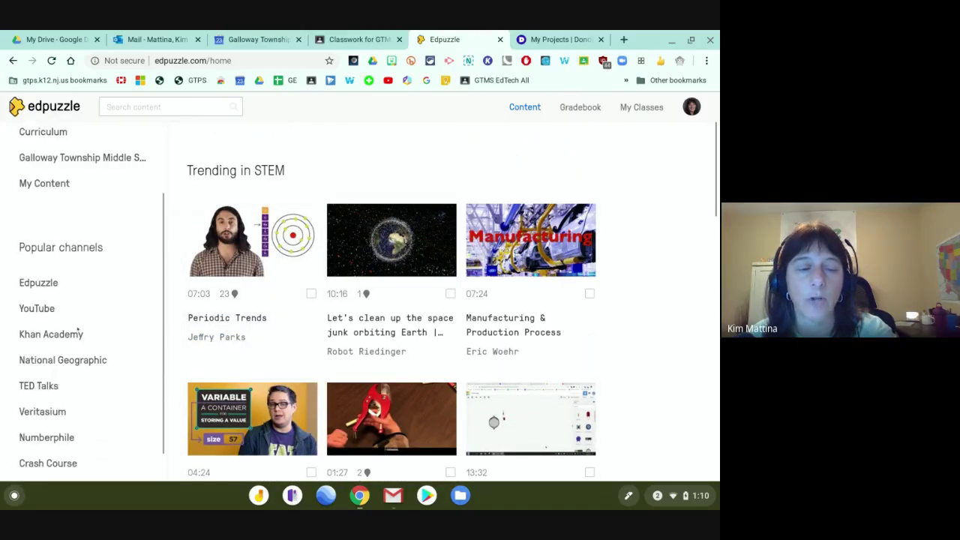